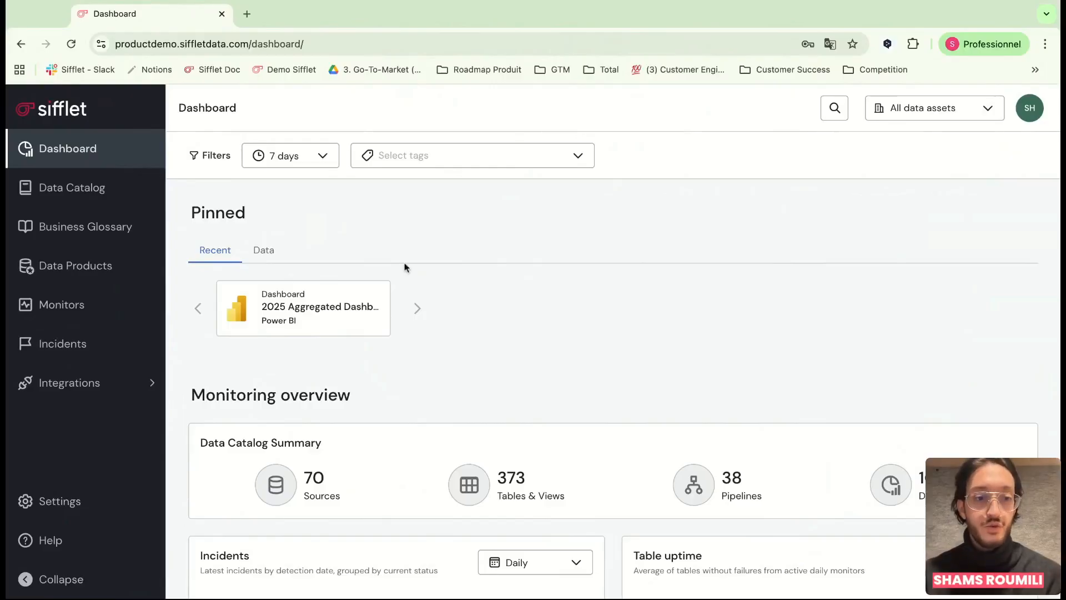
- Start a new Snowflake source under Integrations and review its connection values and refresh schedule settings
mouse_move(150, 385)
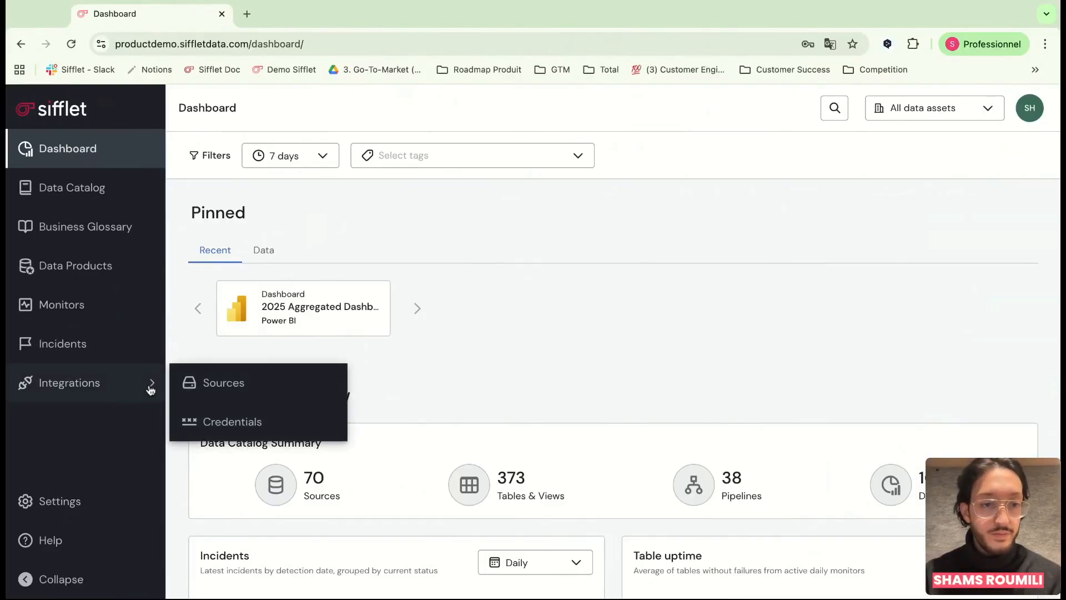
left_click(201, 388)
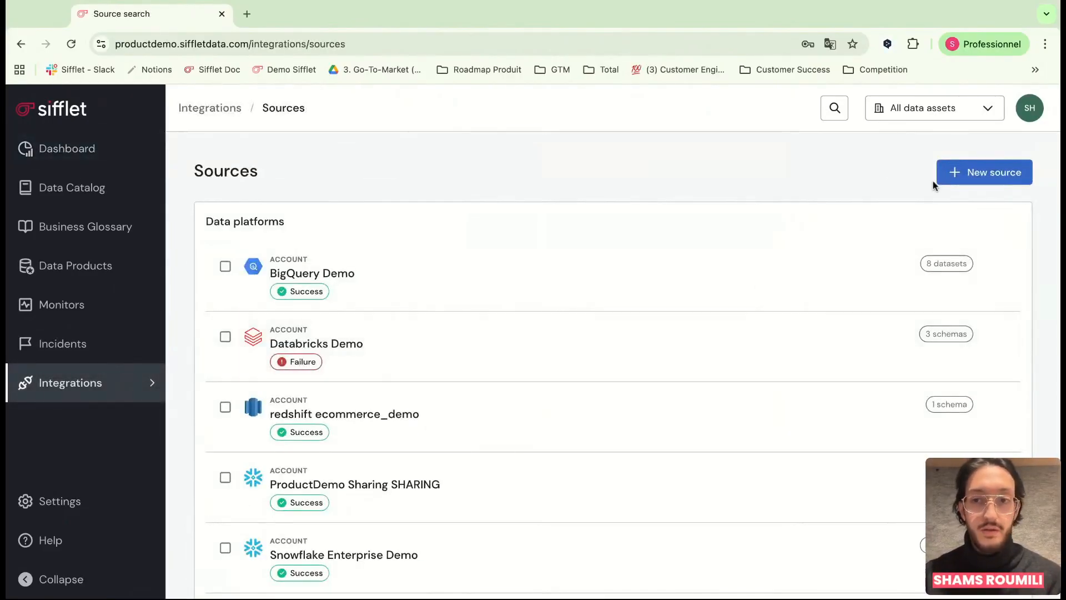
left_click(958, 182)
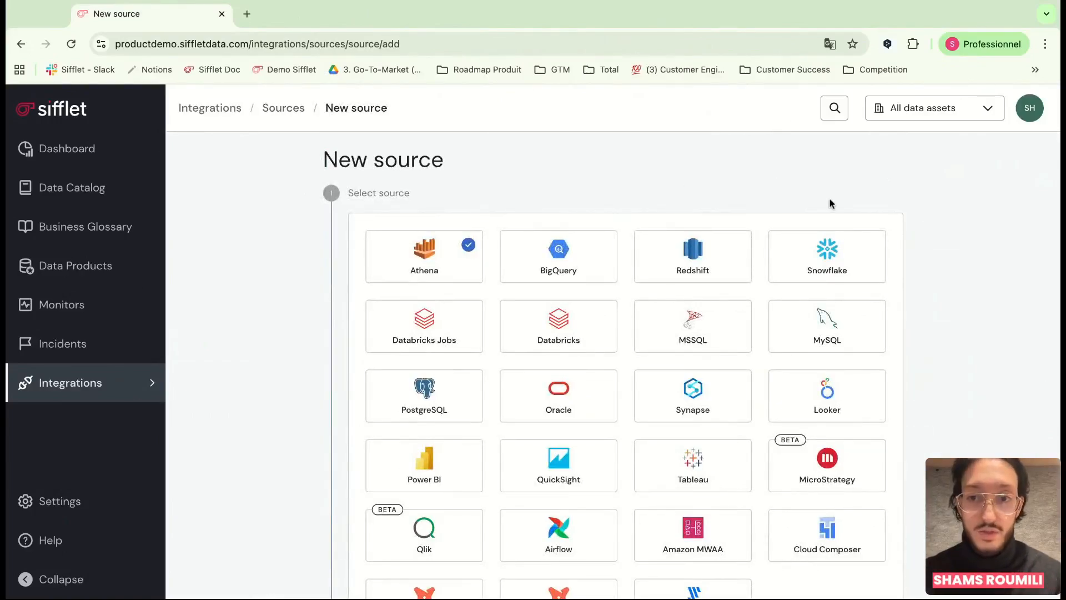
left_click(841, 252)
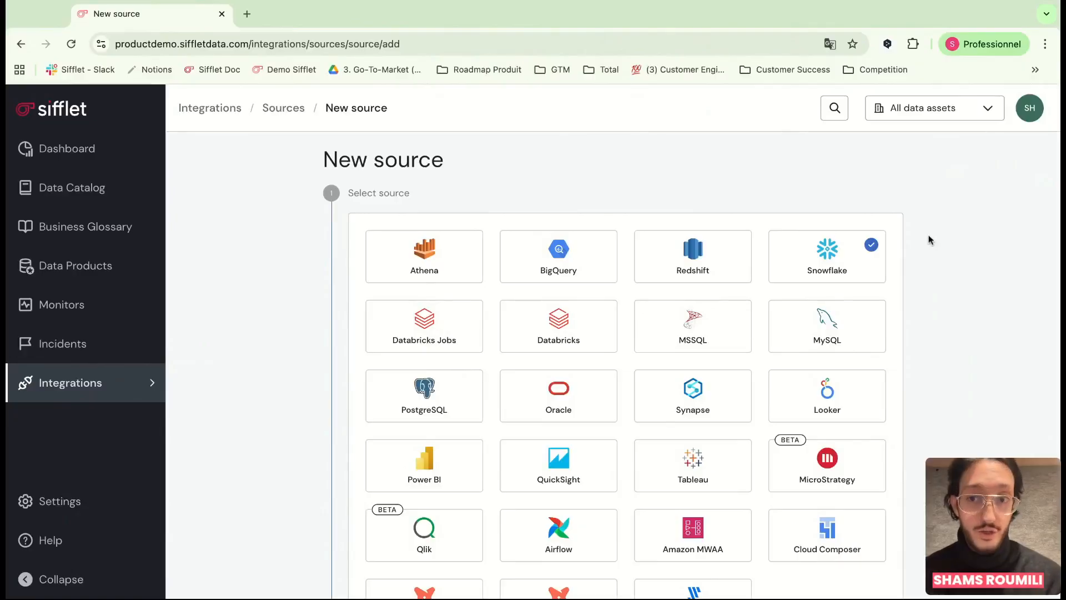
scroll(892, 263, "down", 2)
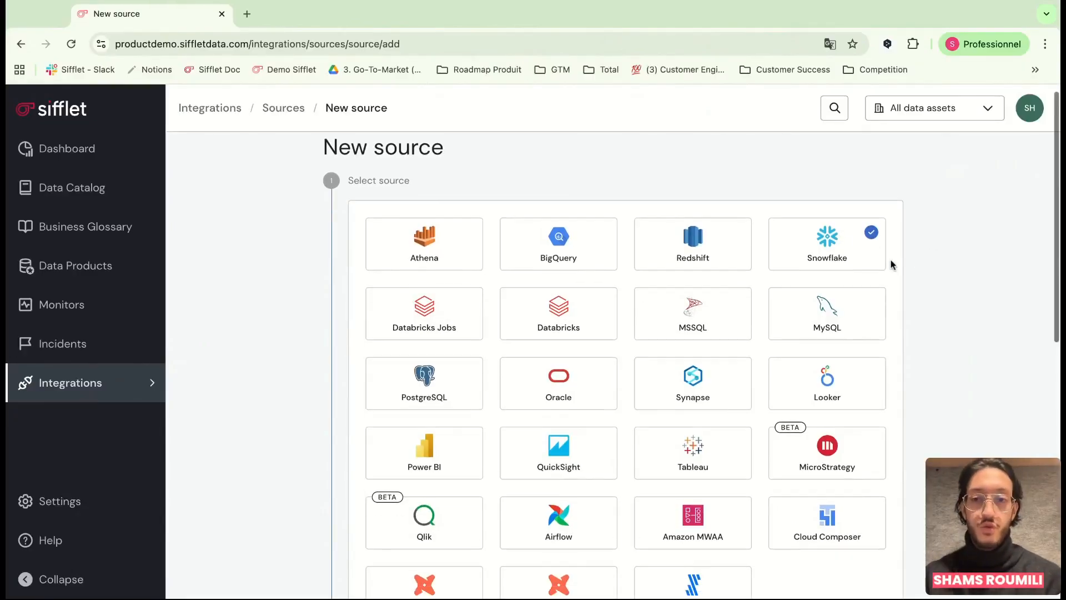
scroll(876, 219, "down", 8)
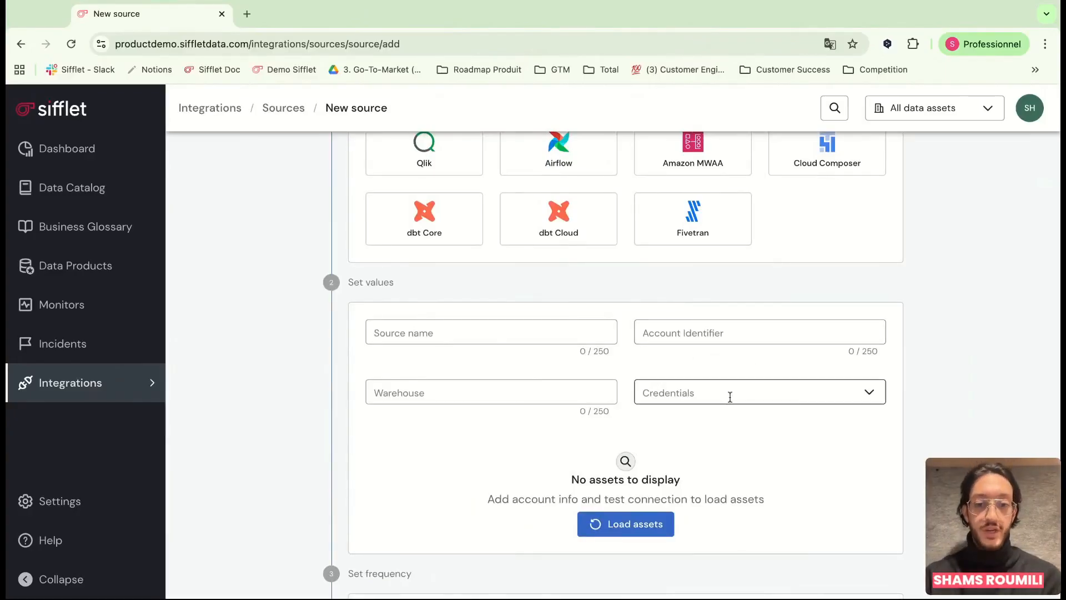
scroll(729, 395, "down", 1)
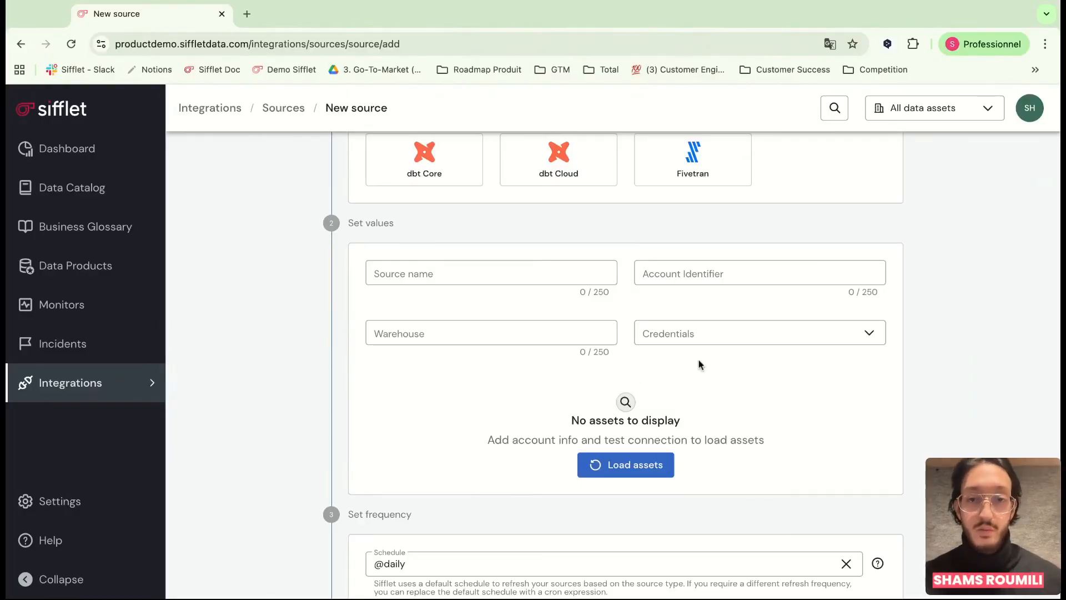
scroll(672, 380, "down", 2)
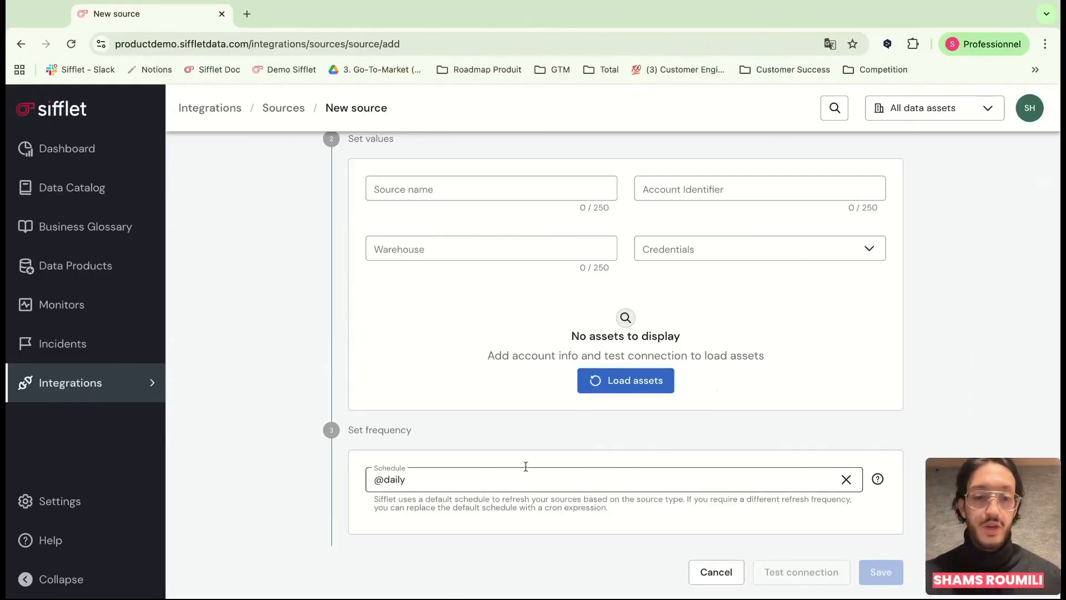
- Open the Data Catalog and filter the assets by the Snowflake source
left_click(109, 192)
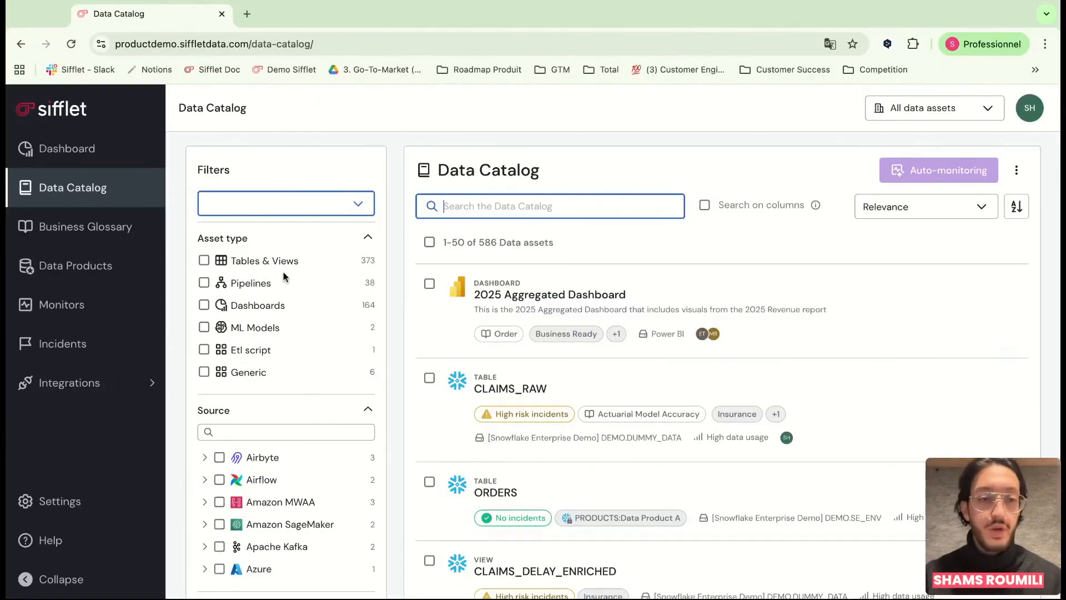
scroll(277, 305, "down", 1)
scroll(254, 362, "down", 1)
scroll(244, 466, "down", 10)
scroll(243, 474, "down", 5)
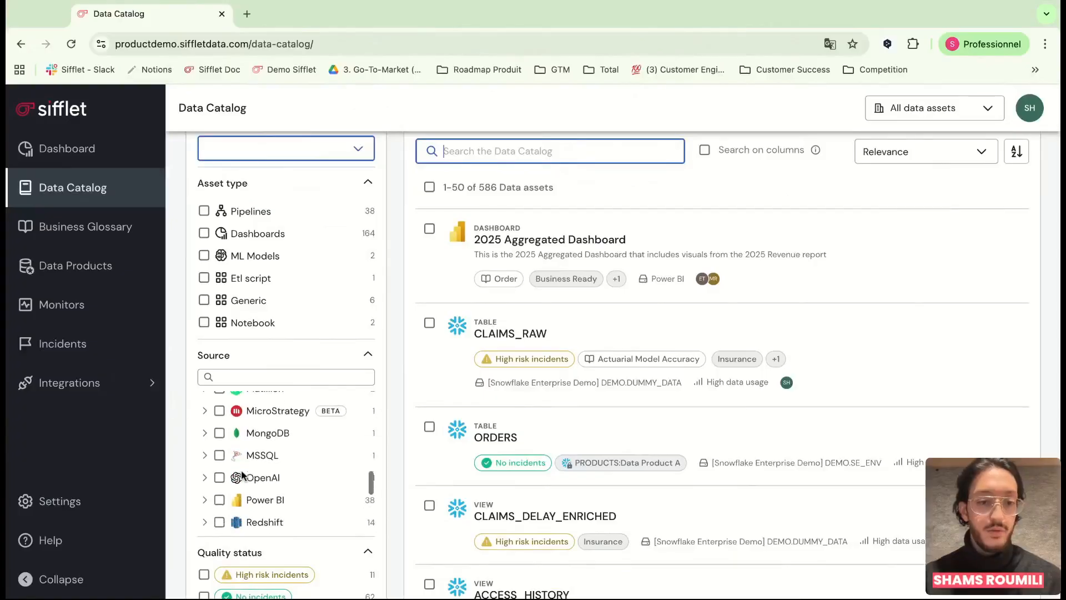
left_click(219, 497)
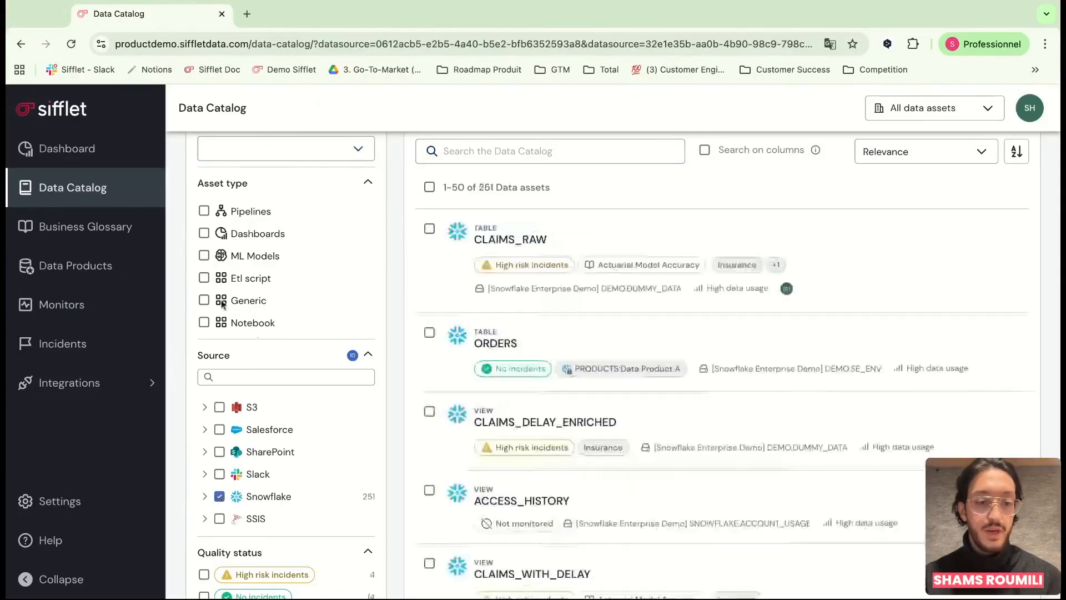
- Examine the other catalog filters, such as asset type, quality status, criticality, team and tags
scroll(298, 264, "up", 2)
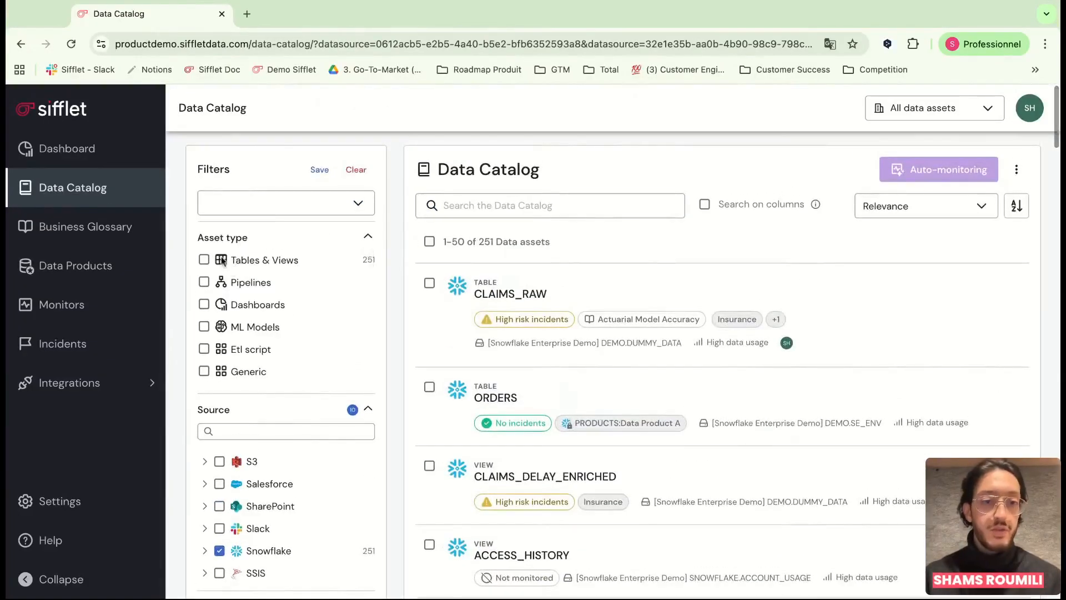
scroll(247, 322, "down", 1)
scroll(370, 407, "down", 6)
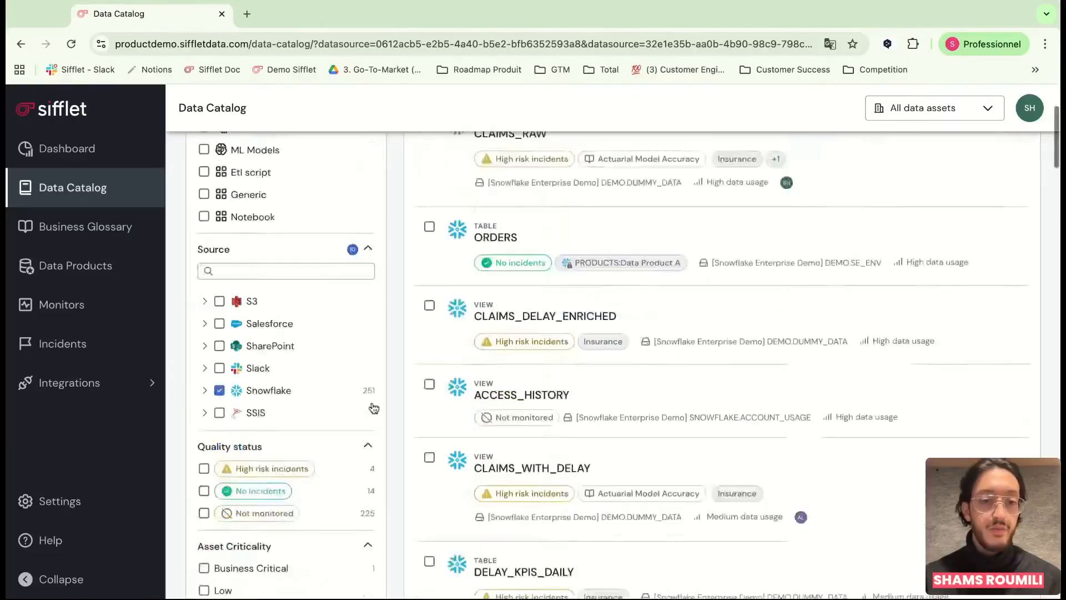
scroll(394, 385, "down", 2)
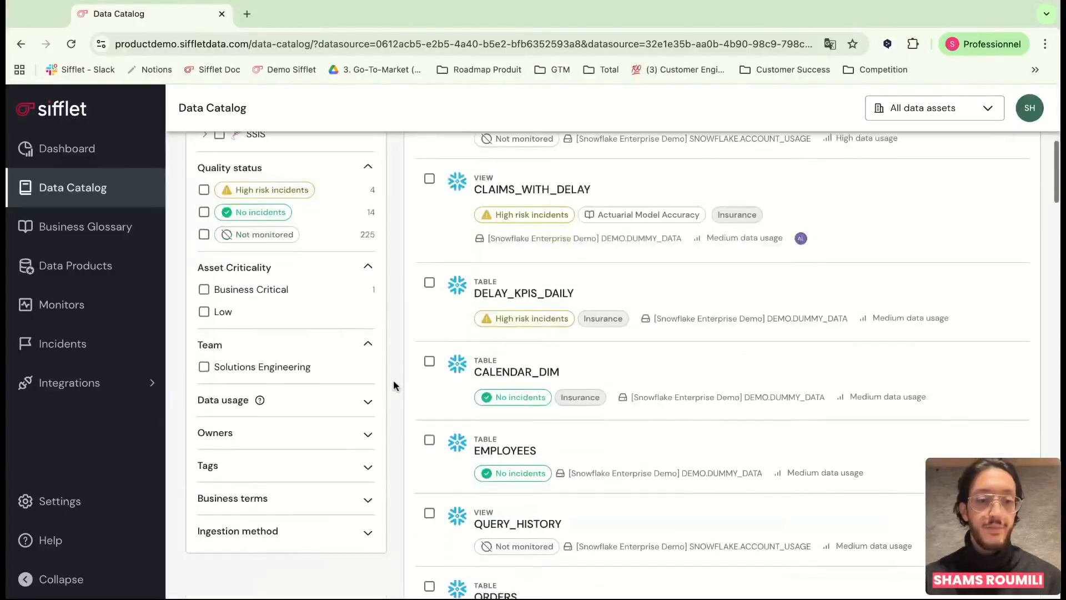
left_click(343, 465)
left_click(362, 459)
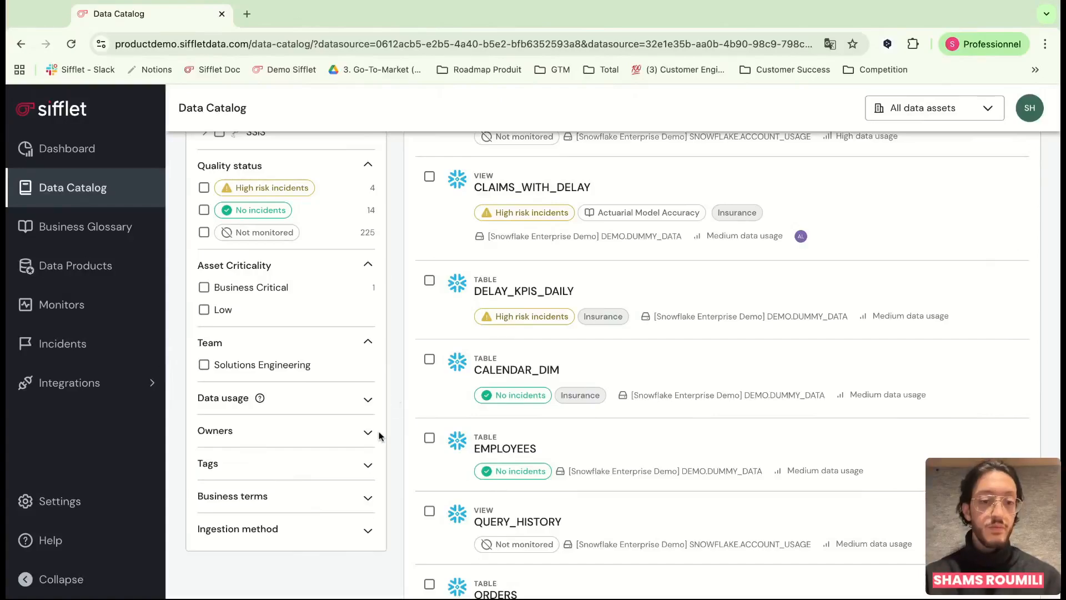
scroll(376, 435, "up", 5)
scroll(376, 435, "up", 3)
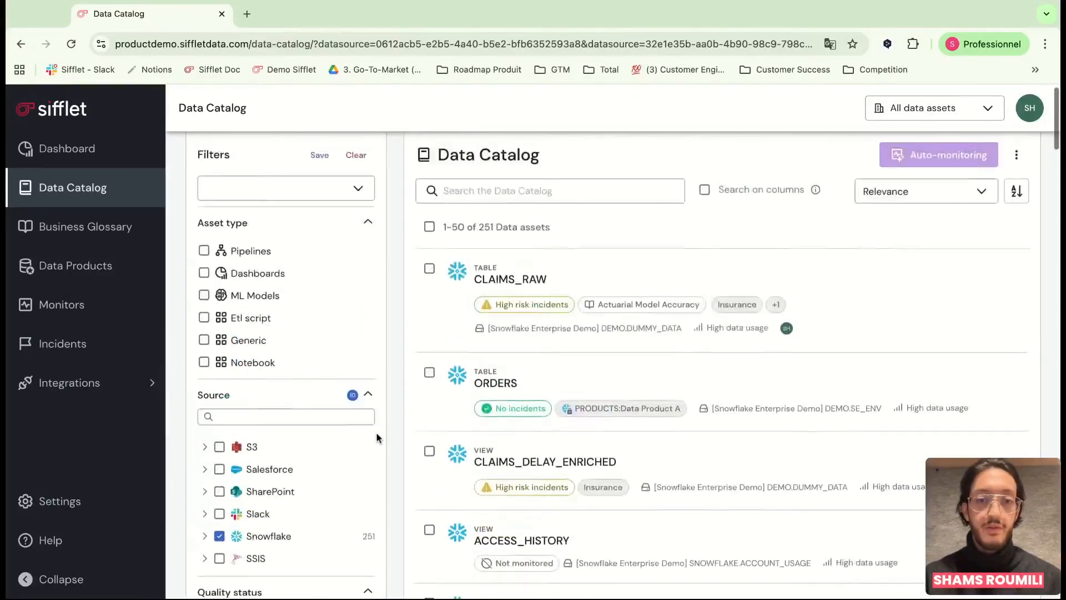
- Open the CLAIMS_RAW table from the catalog and review its data quality summary and details
left_click(513, 279)
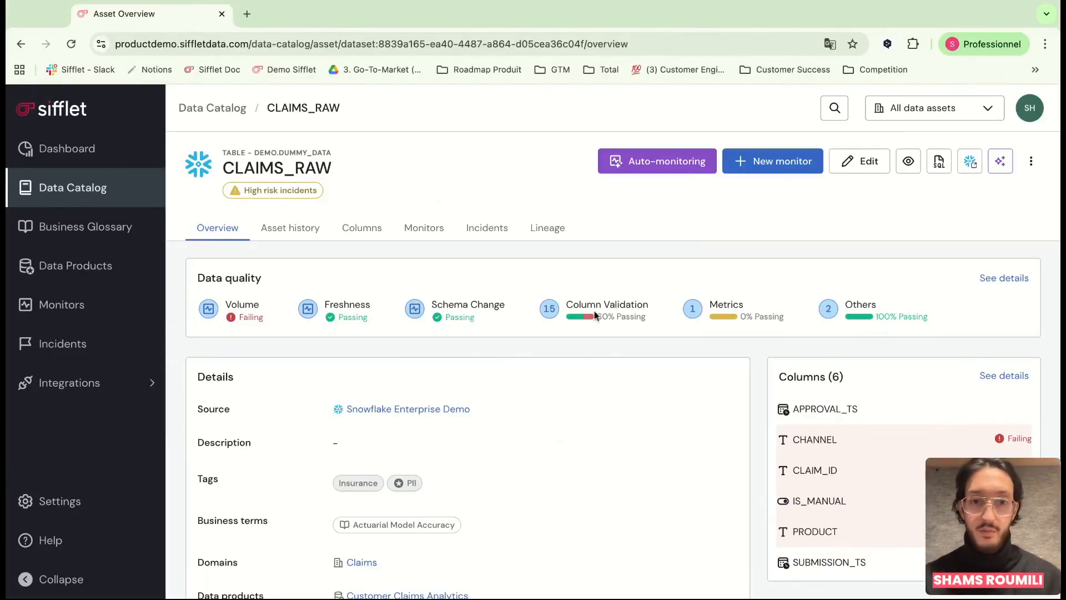
scroll(522, 306, "down", 1)
scroll(522, 306, "down", 2)
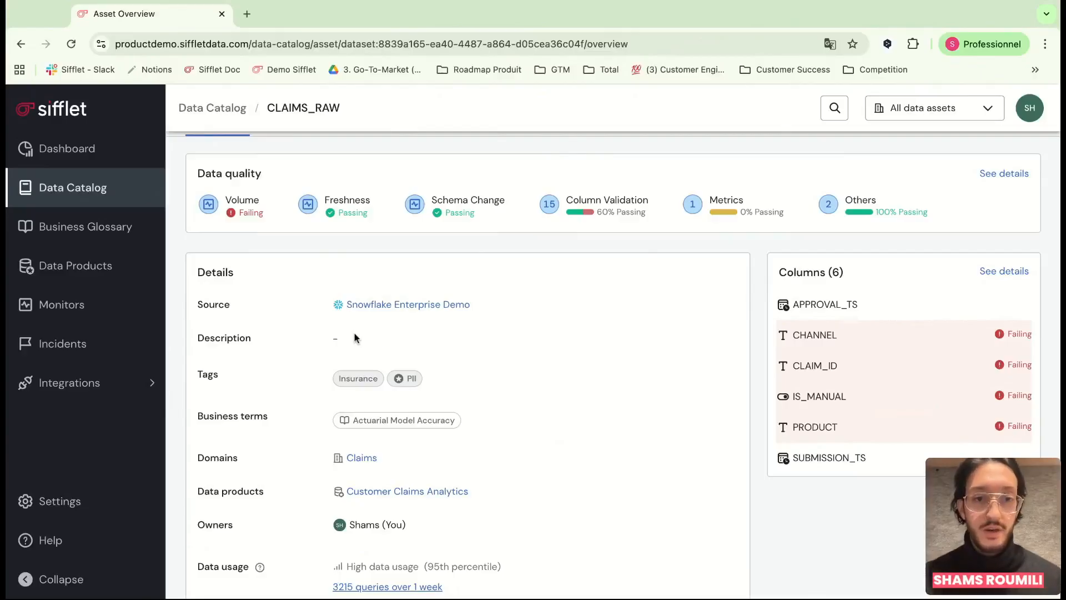
scroll(358, 339, "down", 1)
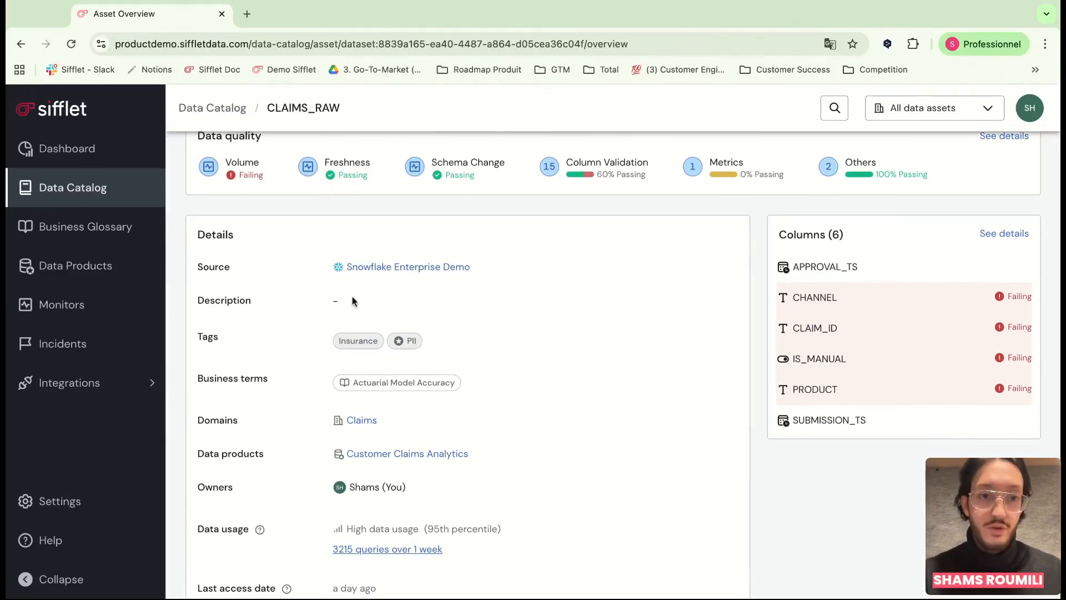
scroll(338, 307, "down", 2)
scroll(339, 307, "up", 6)
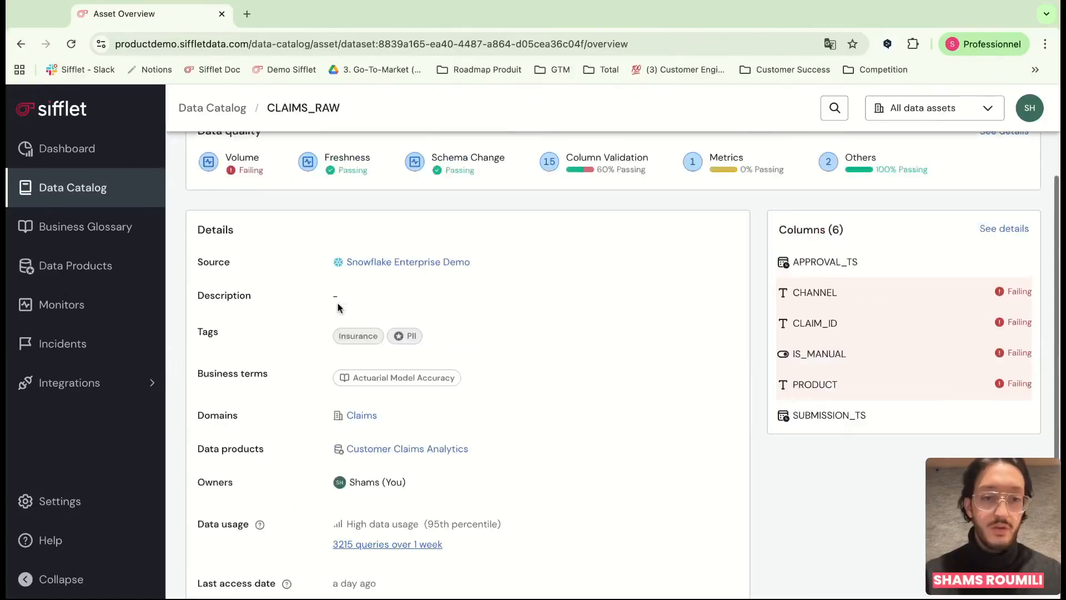
- Review the column list of the CLAIMS_RAW table and return to its overview
left_click(362, 229)
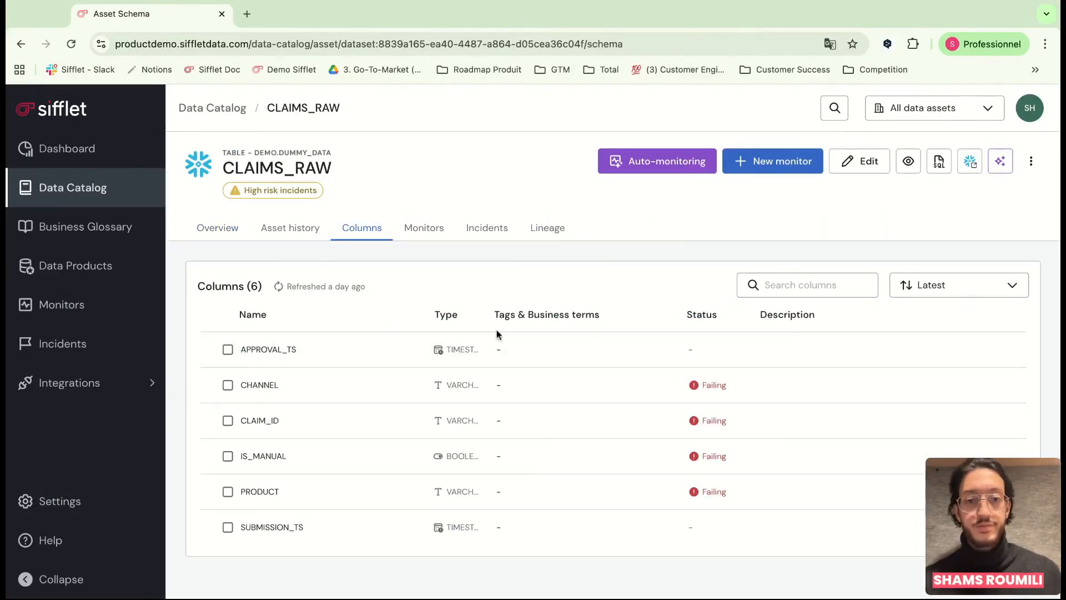
left_click(206, 234)
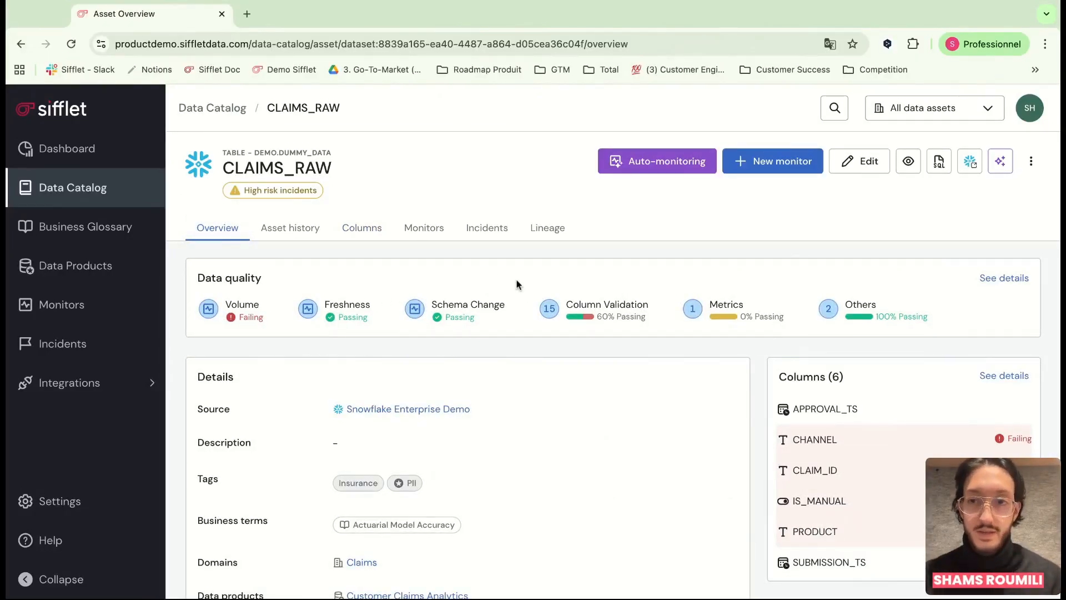
scroll(816, 233, "down", 2)
scroll(816, 234, "up", 1)
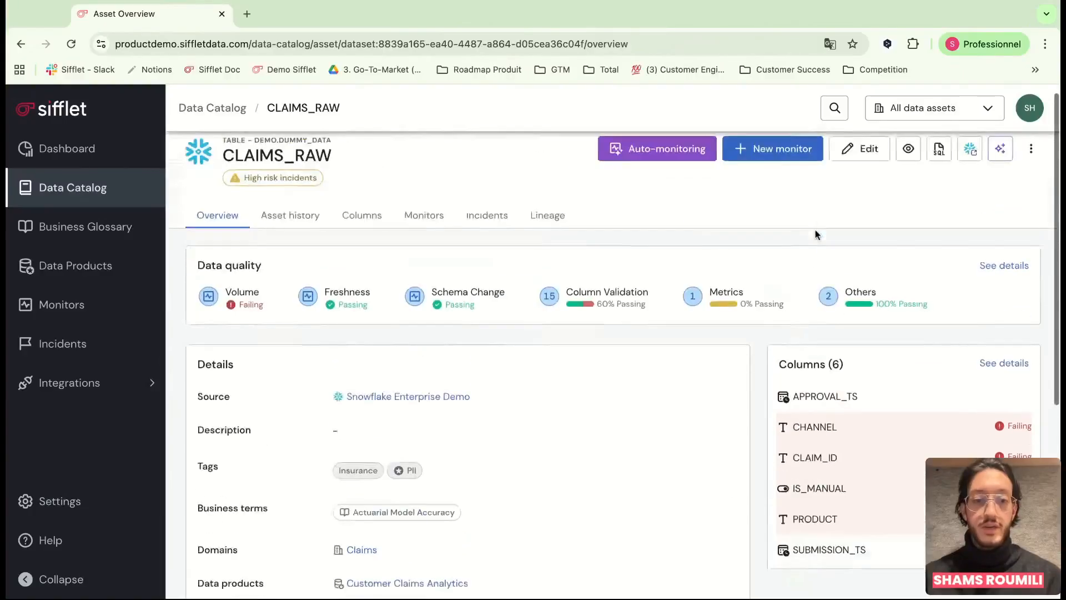
scroll(816, 234, "up", 1)
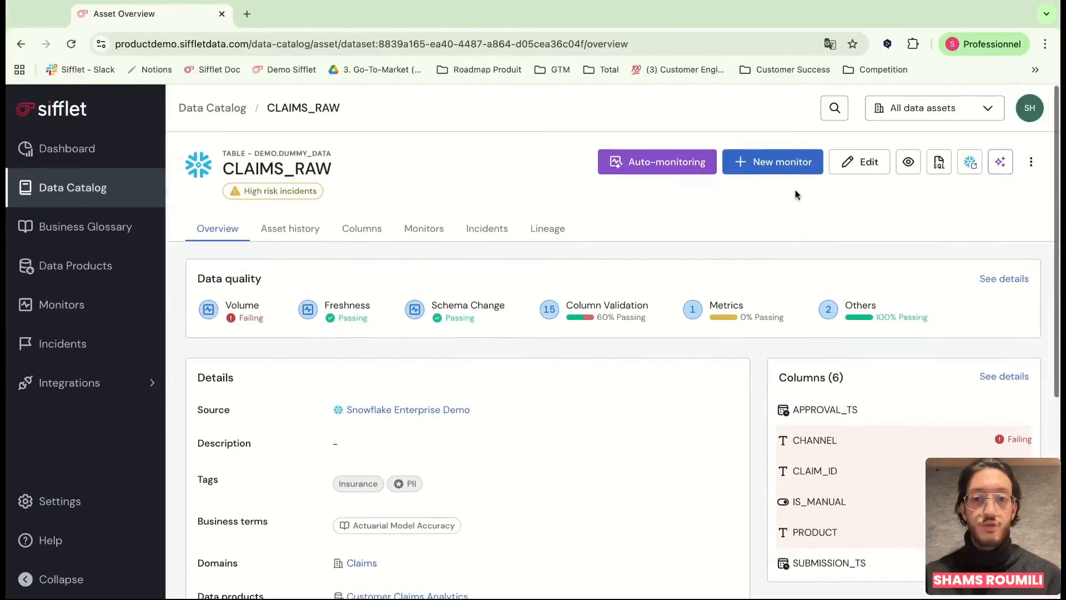
- Start a new monitor on the CLAIMS_RAW dataset and choose the table-level Volume monitor
left_click(760, 171)
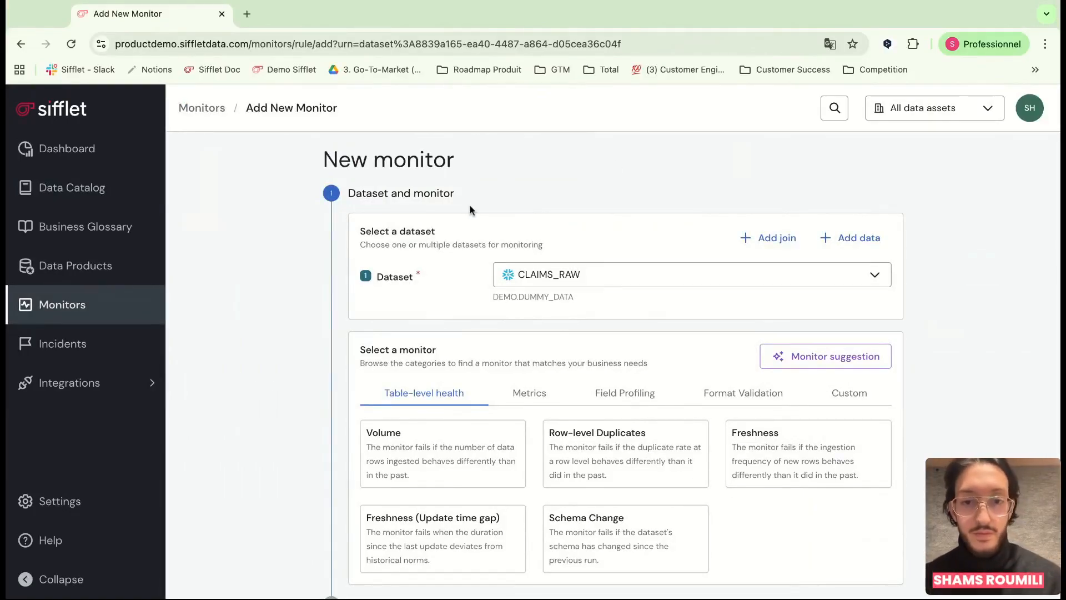
scroll(469, 210, "down", 3)
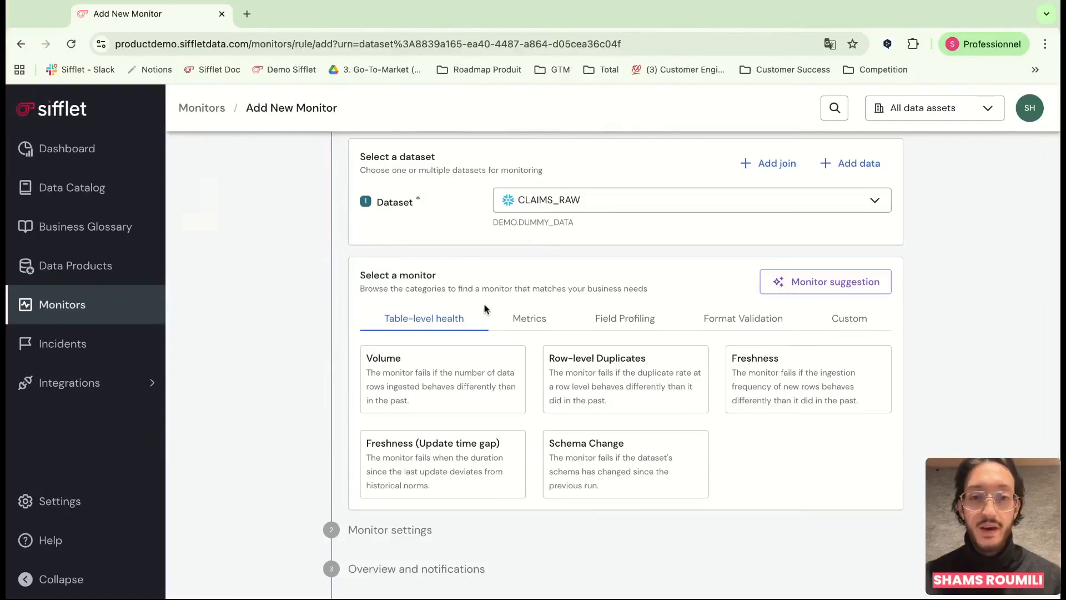
left_click(496, 380)
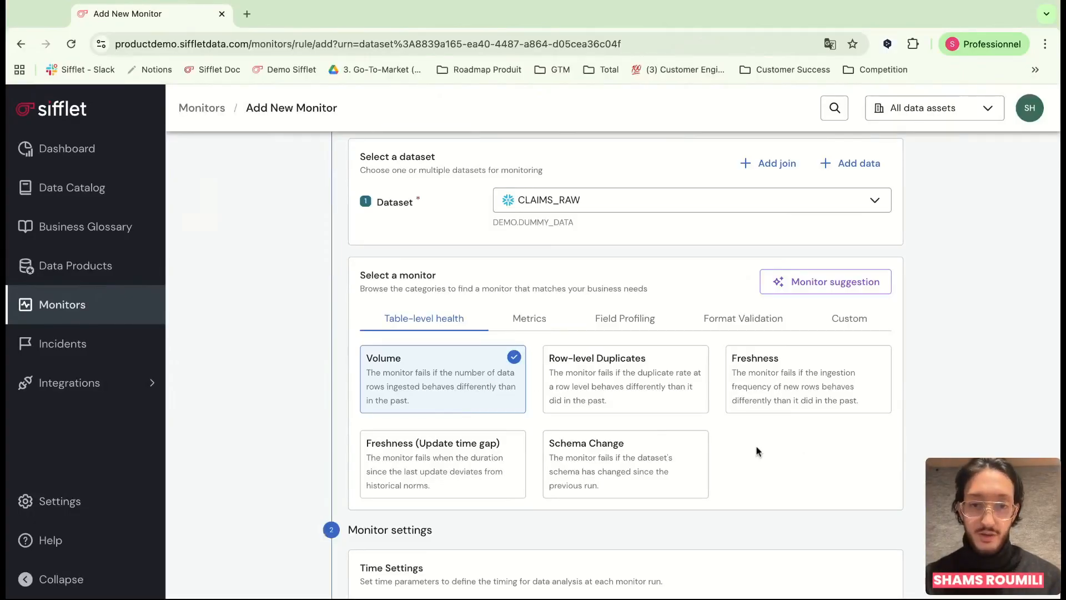
- Switch the monitor to the Metrics type and set PRODUCT as the column to monitor
scroll(751, 450, "down", 3)
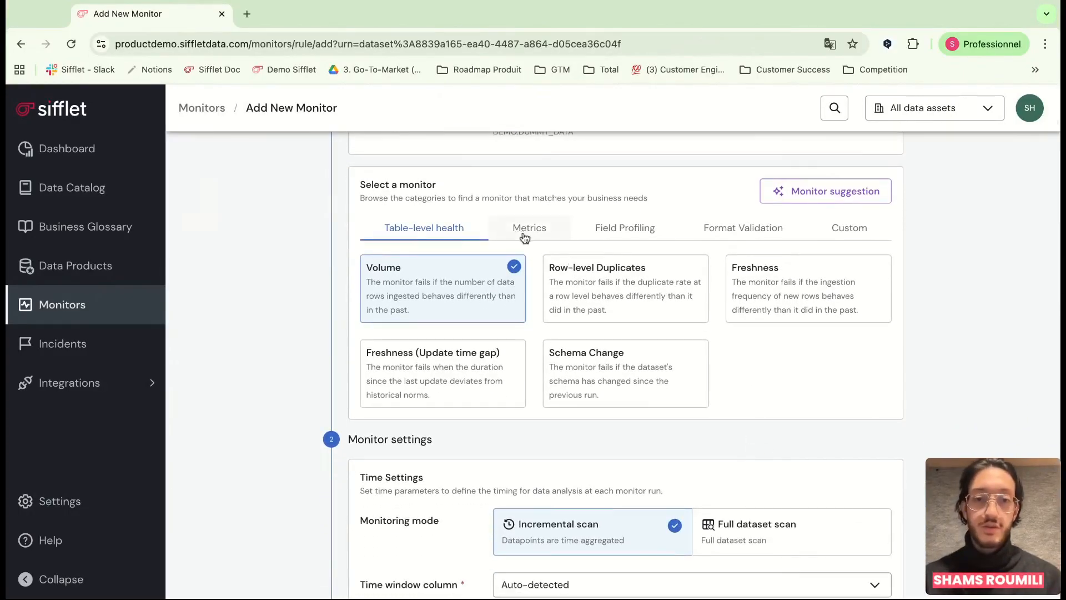
left_click(524, 237)
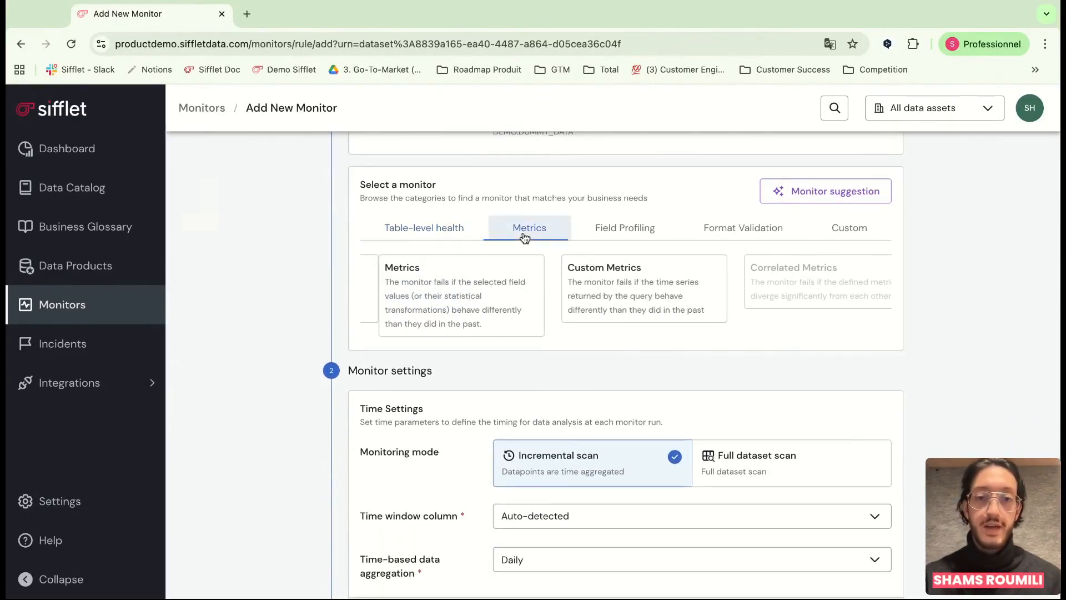
left_click(494, 287)
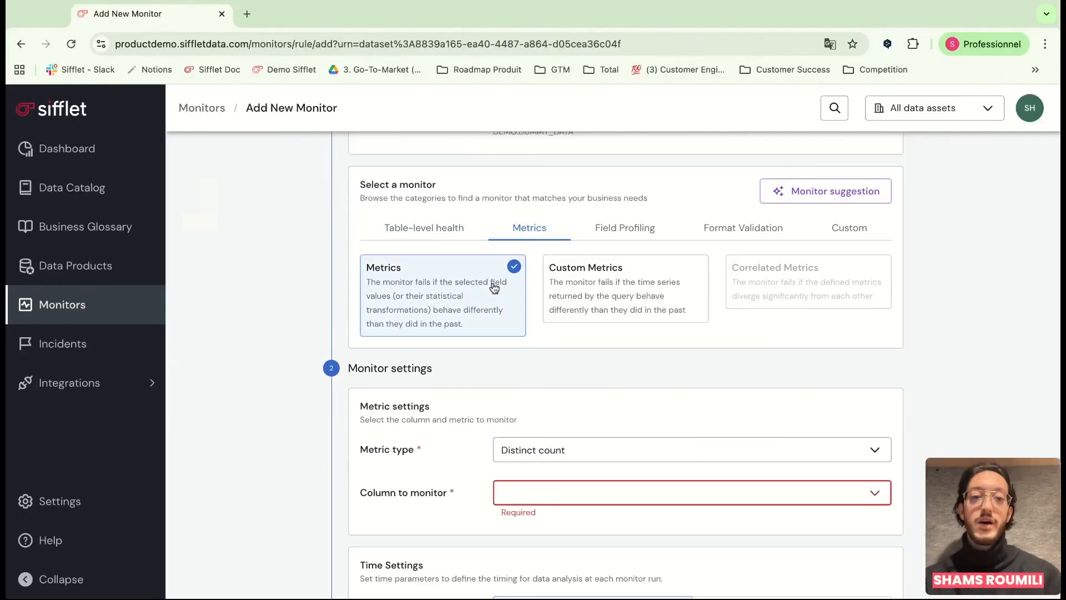
left_click(567, 488)
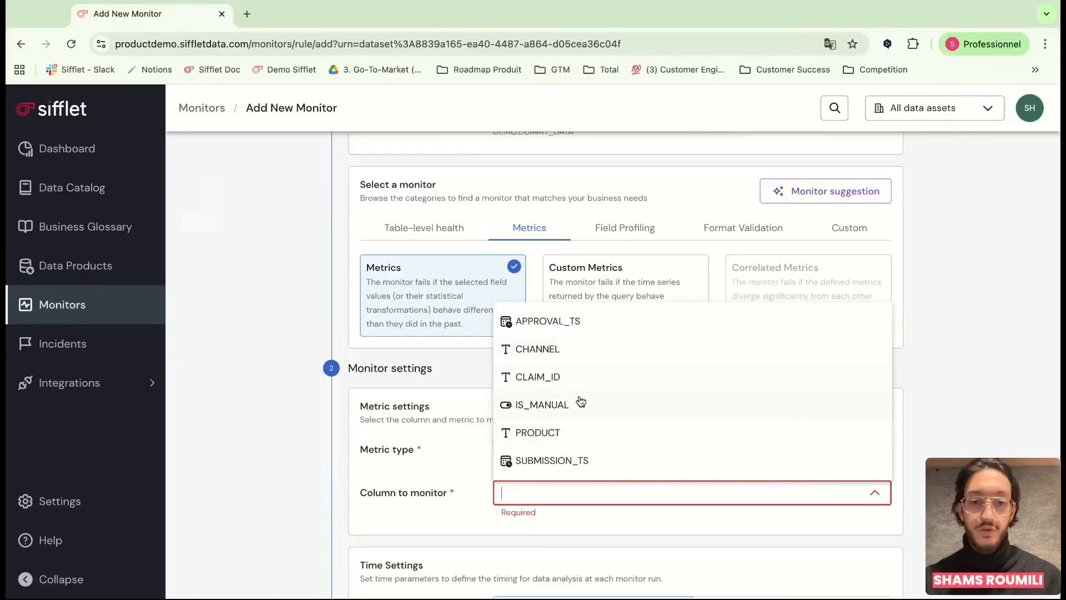
left_click(580, 377)
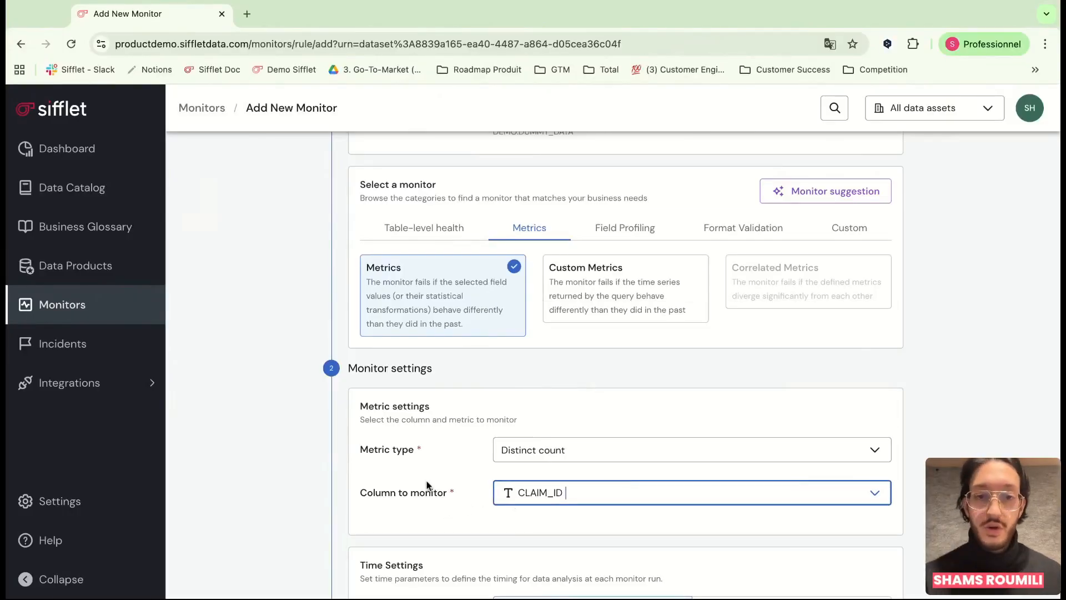
left_click(563, 483)
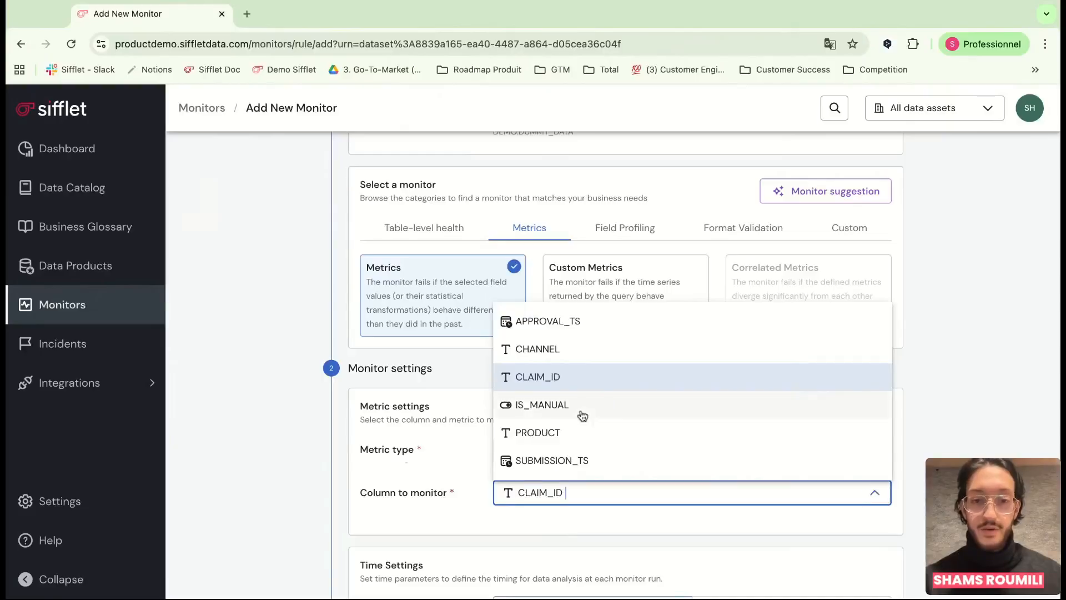
left_click(544, 435)
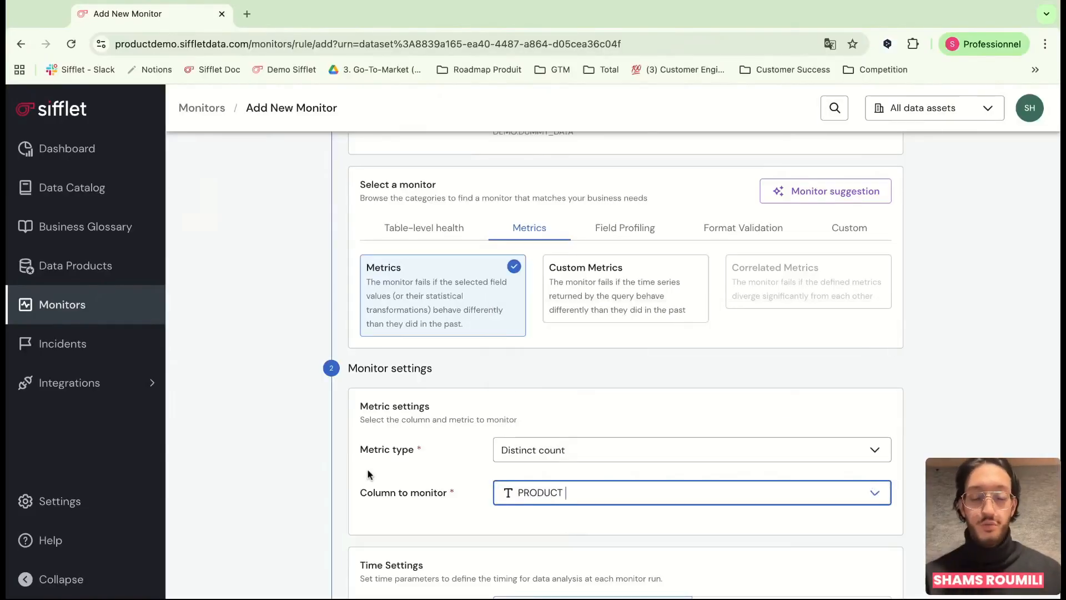
- Browse the Field Profiling and Format Validation monitors, and select Matches Regex to view its settings
left_click(638, 238)
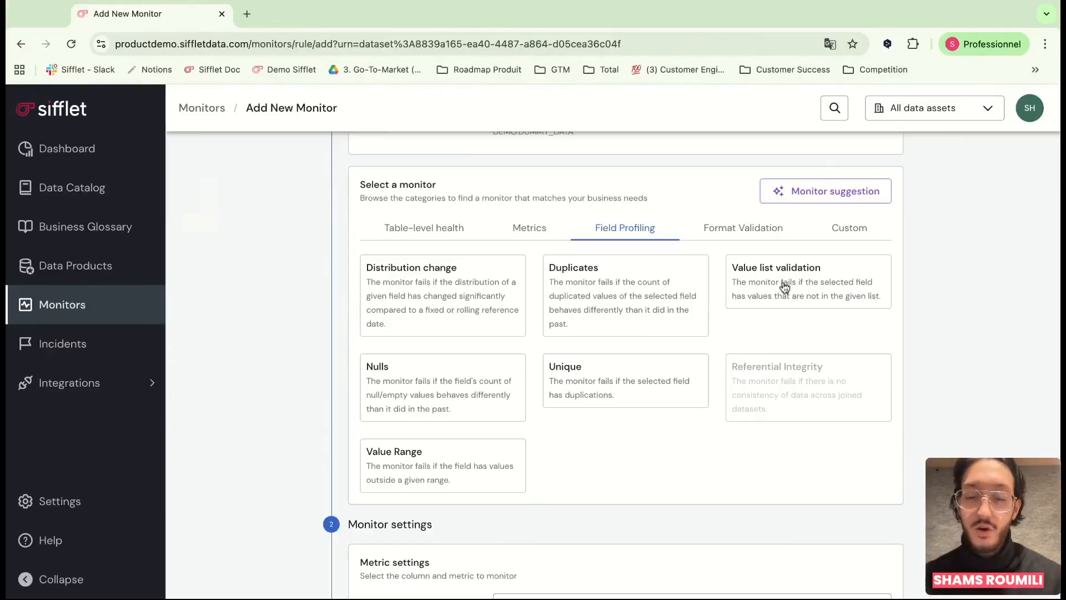
left_click(744, 233)
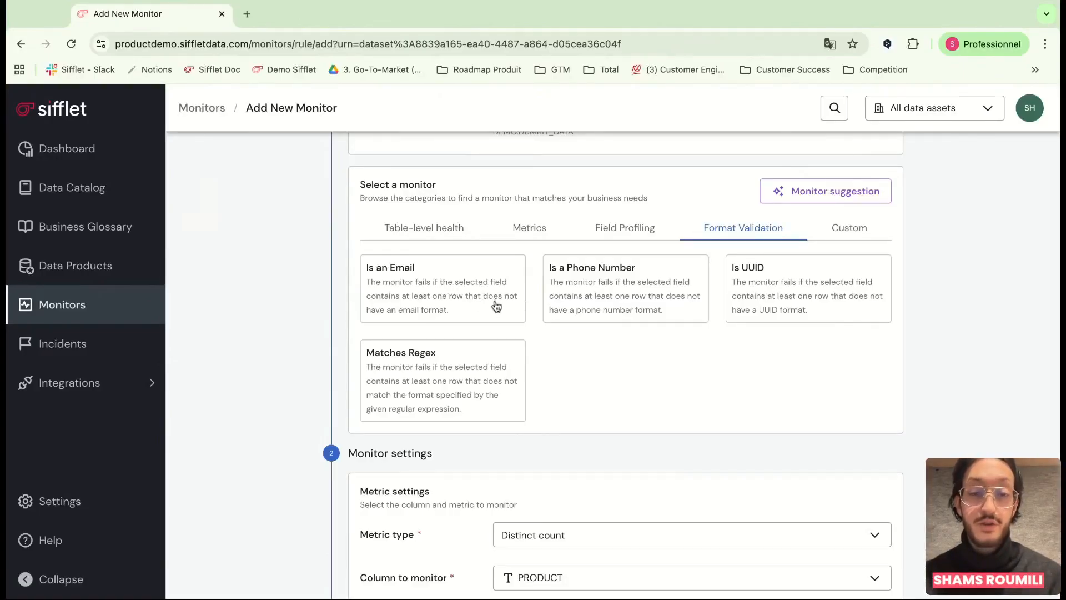
left_click(485, 372)
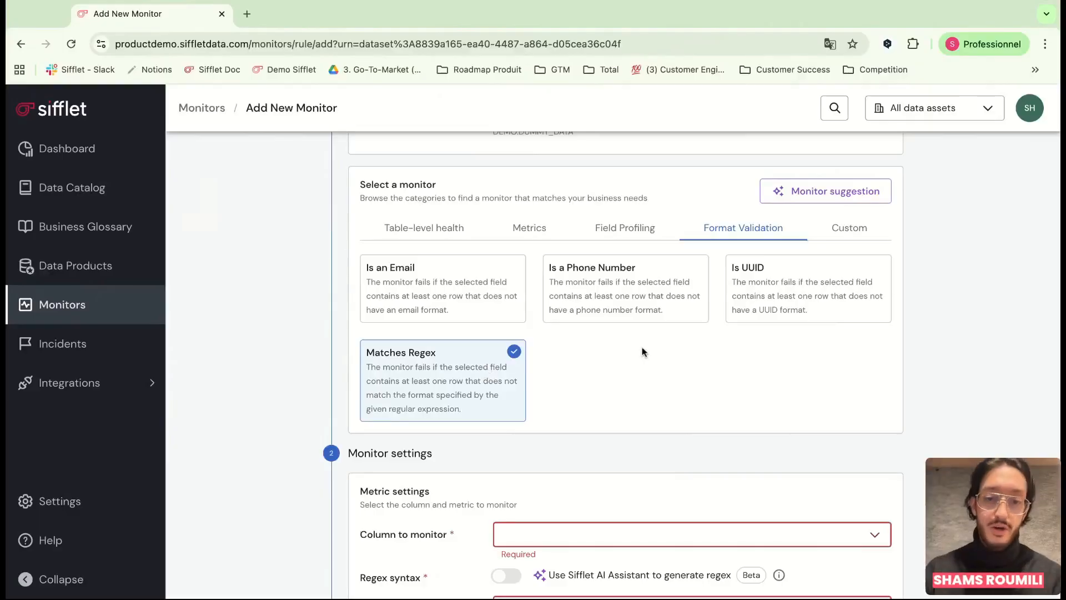
scroll(642, 352, "down", 2)
scroll(642, 352, "down", 1)
- Switch the monitor type to the table-level Volume monitor and check the selected dataset
left_click(424, 194)
left_click(427, 264)
scroll(866, 375, "up", 1)
scroll(866, 375, "down", 2)
scroll(866, 376, "up", 3)
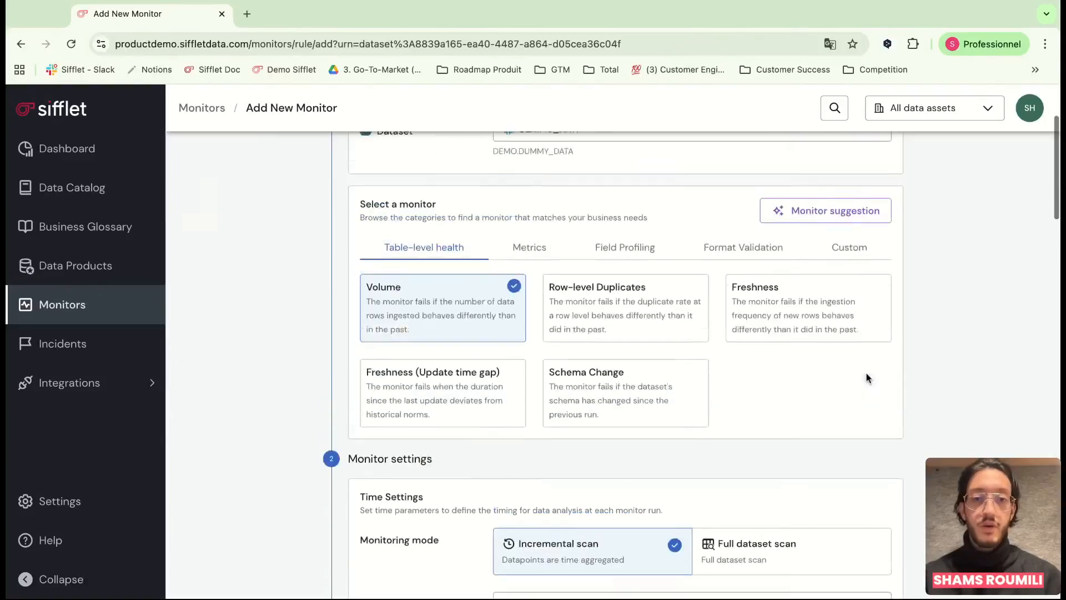
scroll(866, 376, "down", 2)
scroll(649, 216, "up", 2)
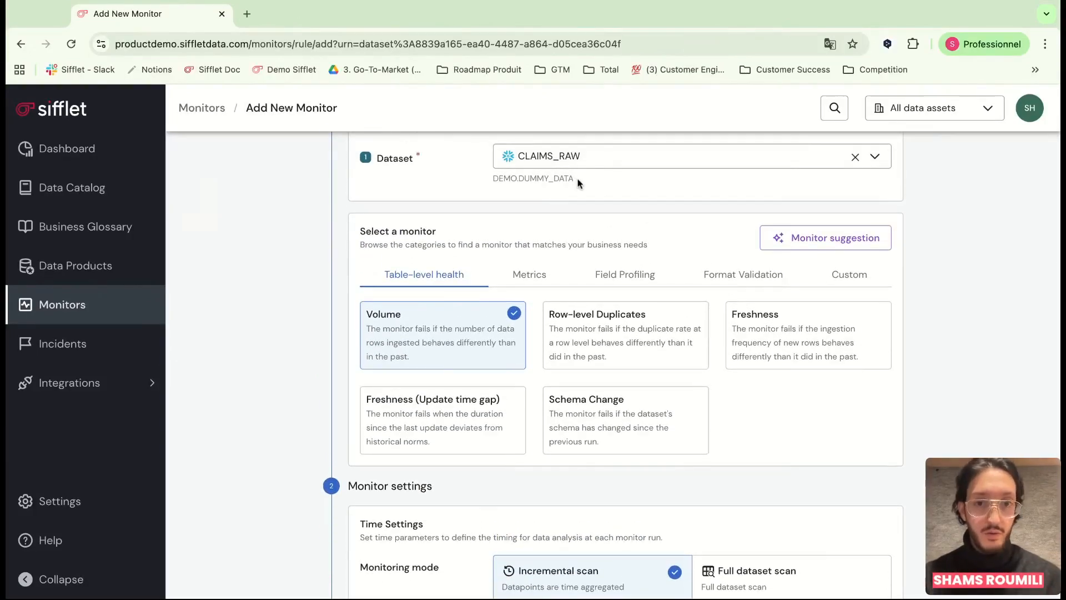
scroll(574, 180, "up", 1)
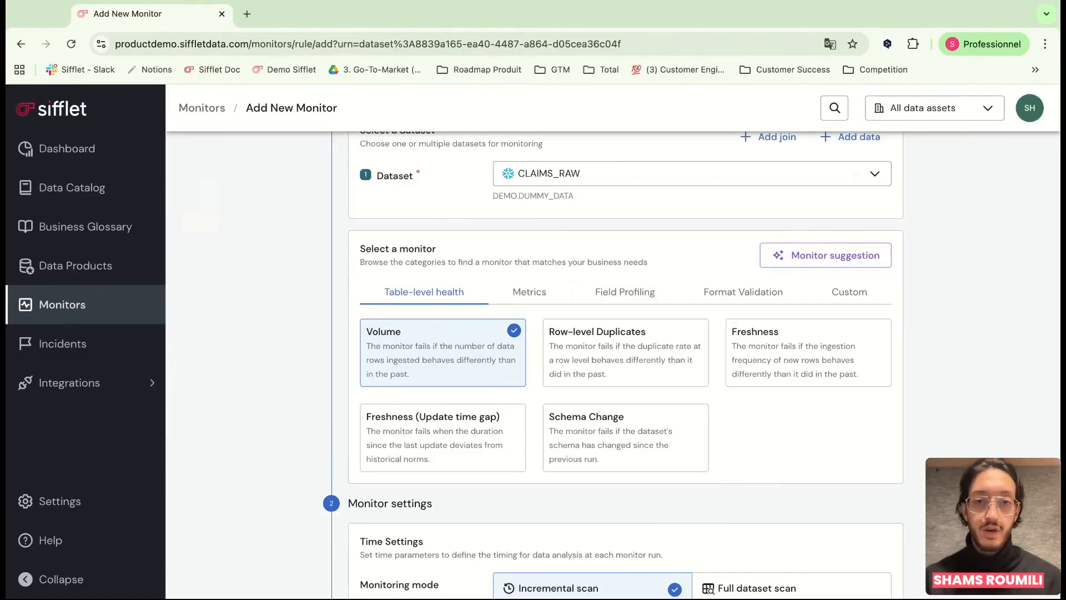
scroll(561, 255, "up", 1)
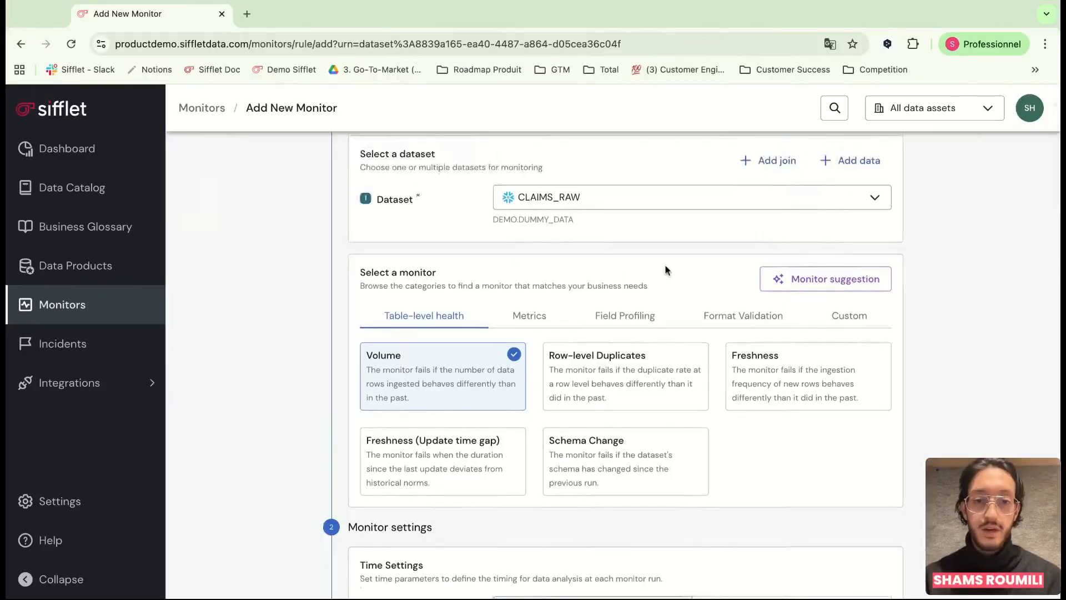
scroll(666, 270, "down", 2)
scroll(654, 214, "down", 1)
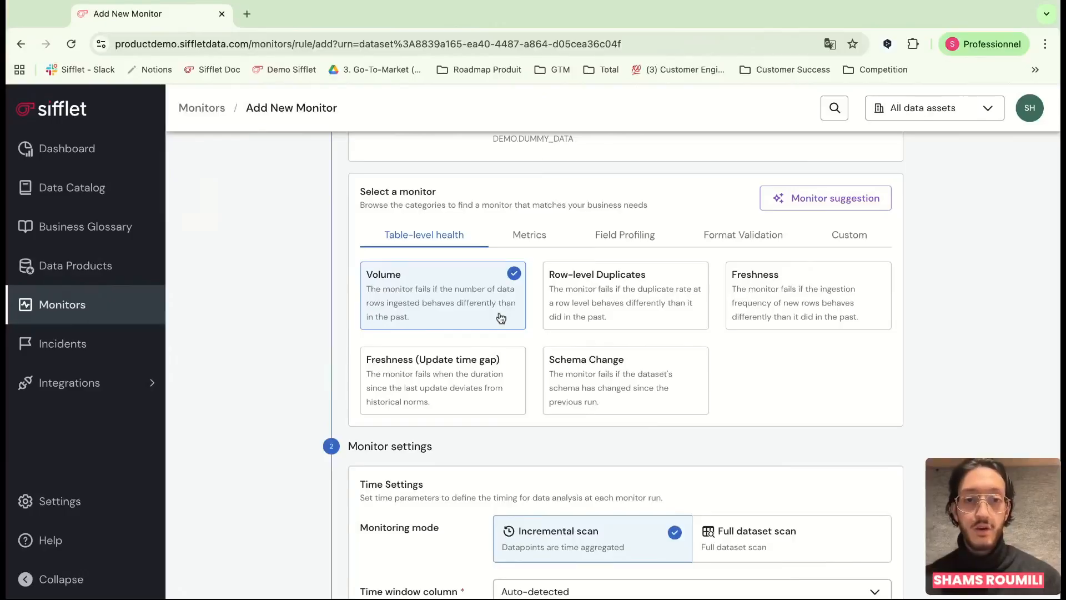
- Examine the Volume monitor's time settings, from monitoring mode to data aggregation, and the Where statement option
scroll(500, 317, "down", 3)
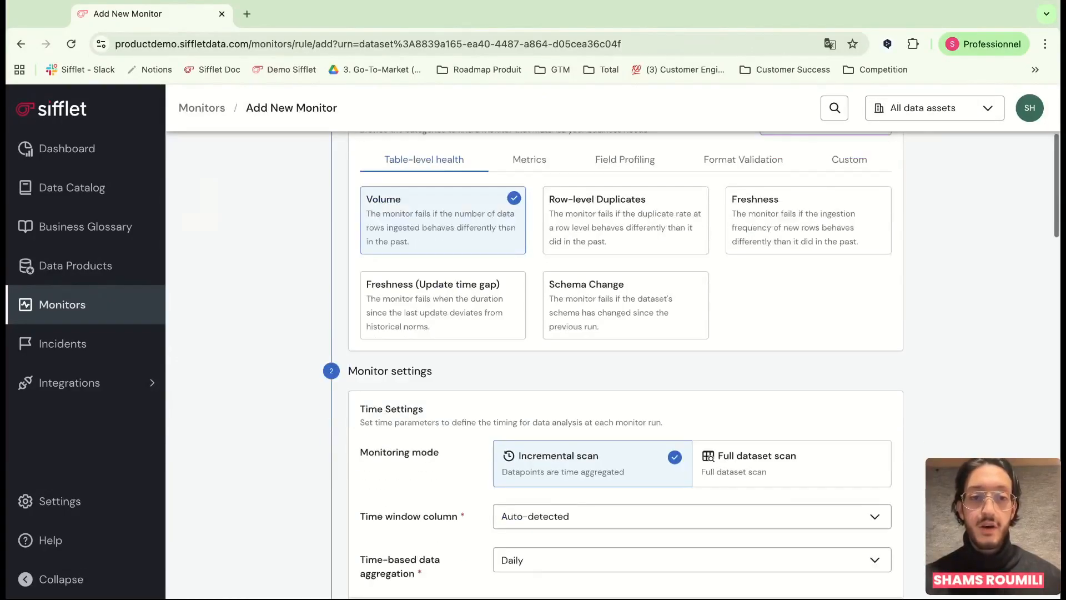
scroll(691, 361, "down", 2)
scroll(625, 365, "down", 1)
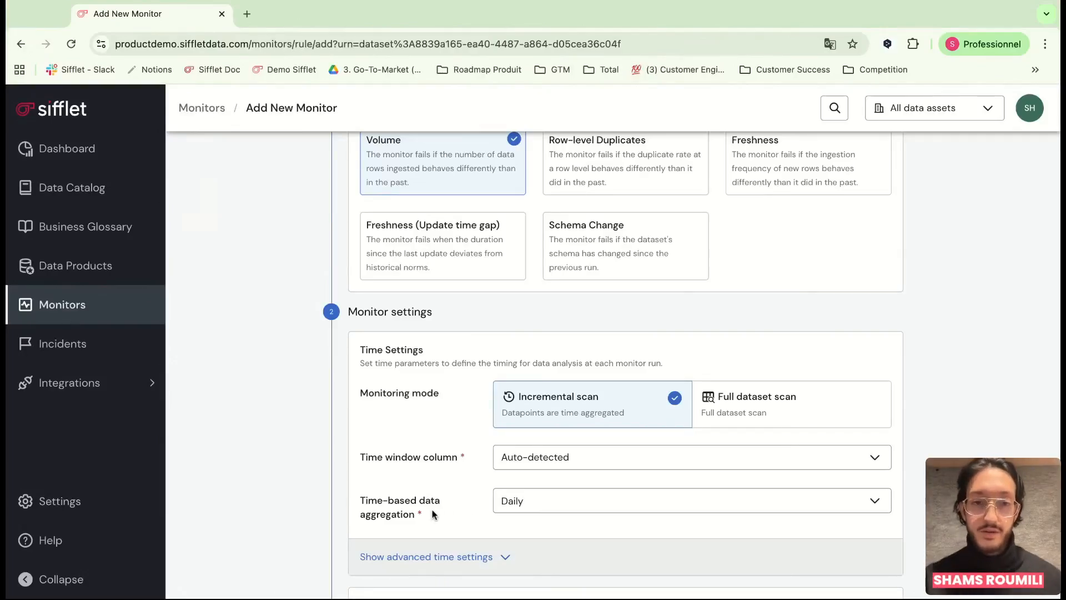
scroll(433, 485, "down", 2)
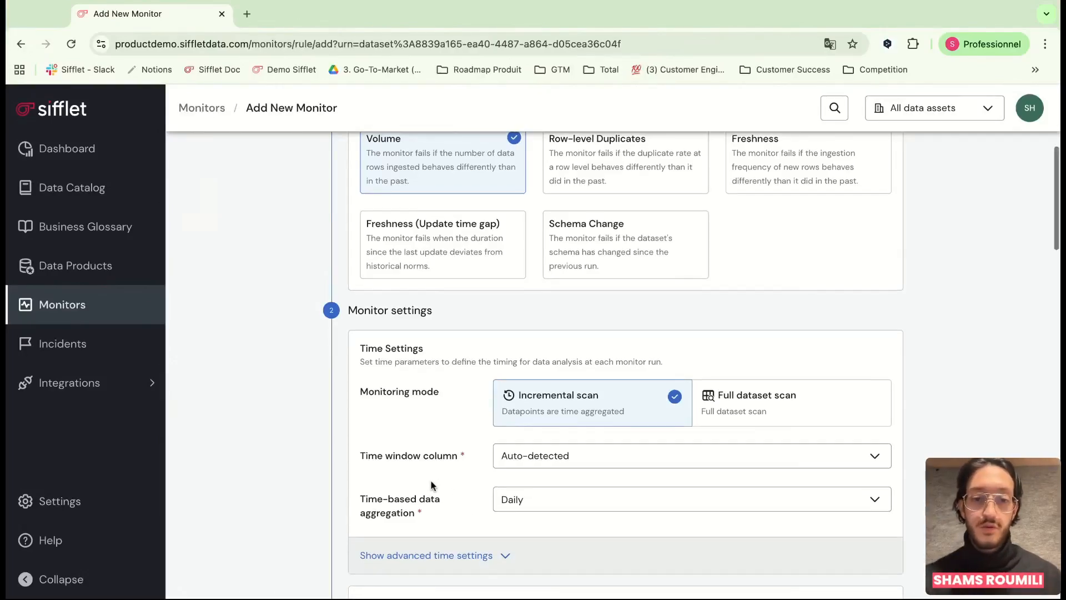
scroll(433, 486, "down", 1)
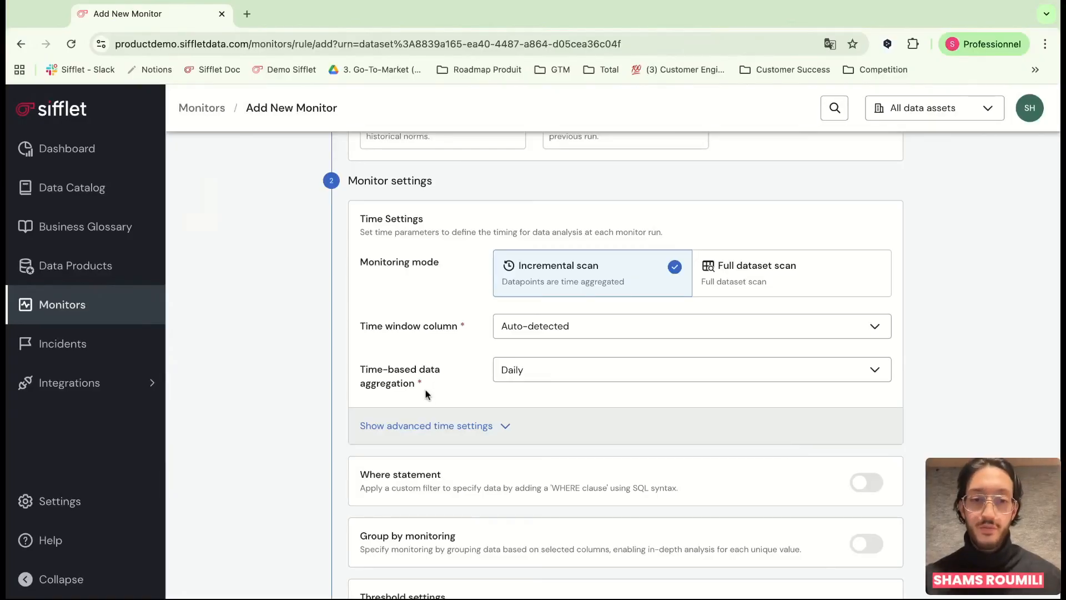
scroll(429, 393, "down", 3)
scroll(432, 395, "down", 1)
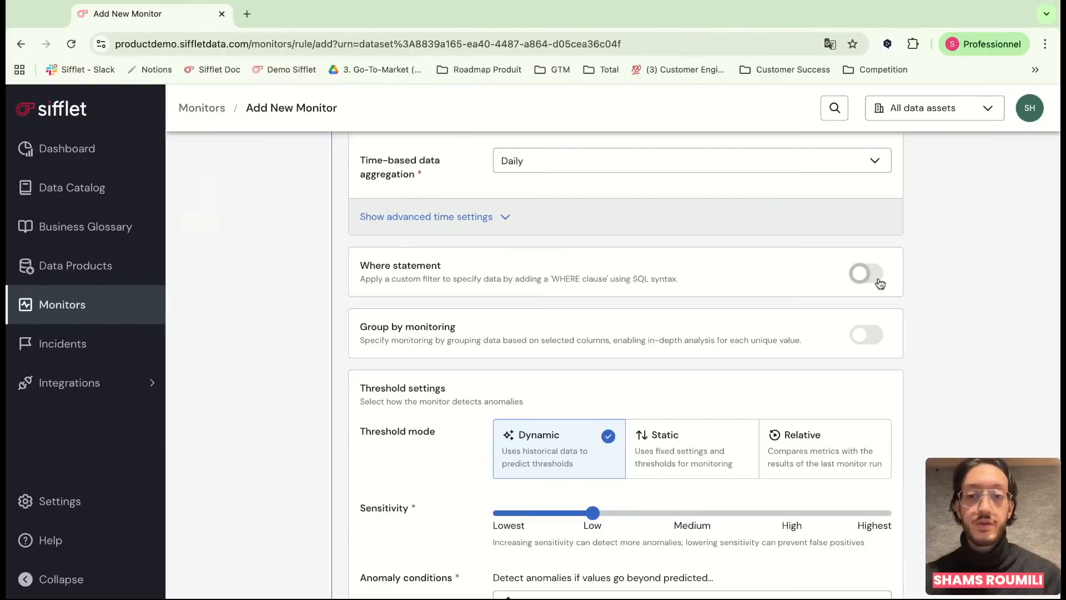
- Enable group-by monitoring to view the columns available for grouping, and disable it again
left_click(858, 335)
left_click(652, 381)
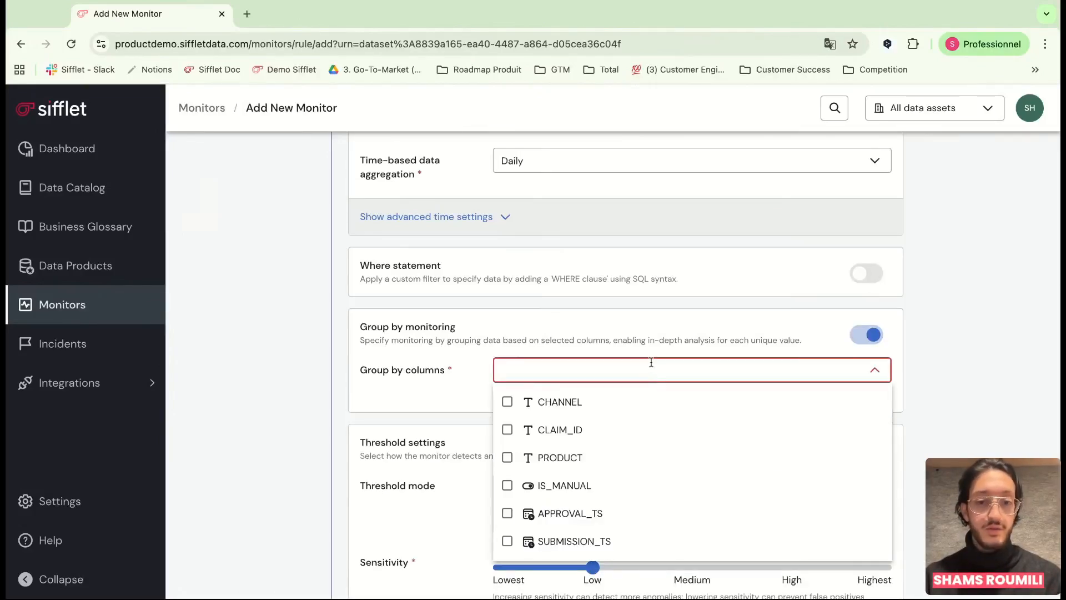
scroll(648, 339, "down", 2)
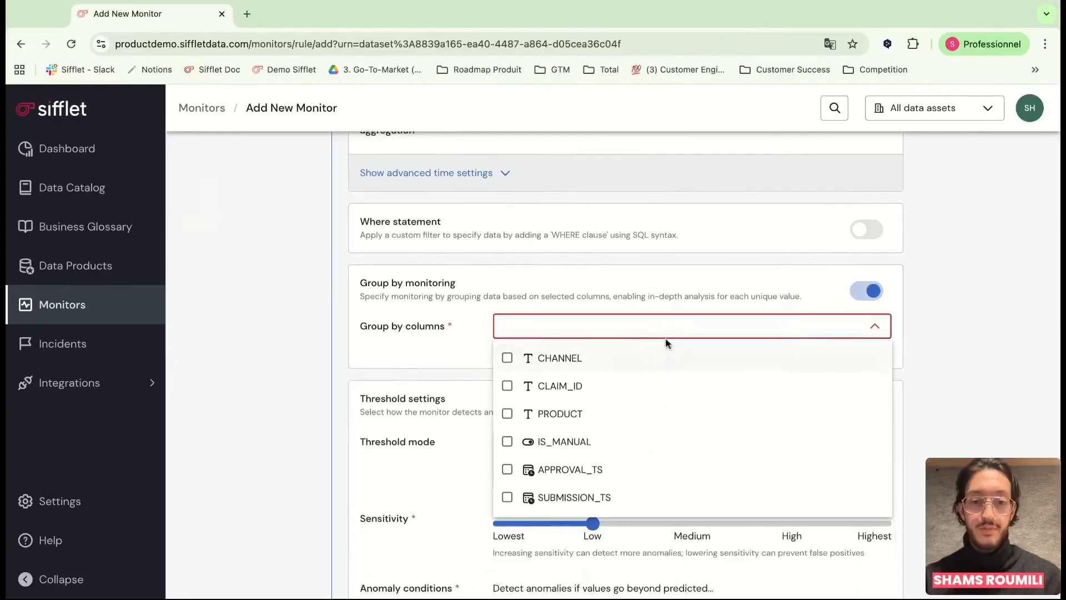
left_click(869, 291)
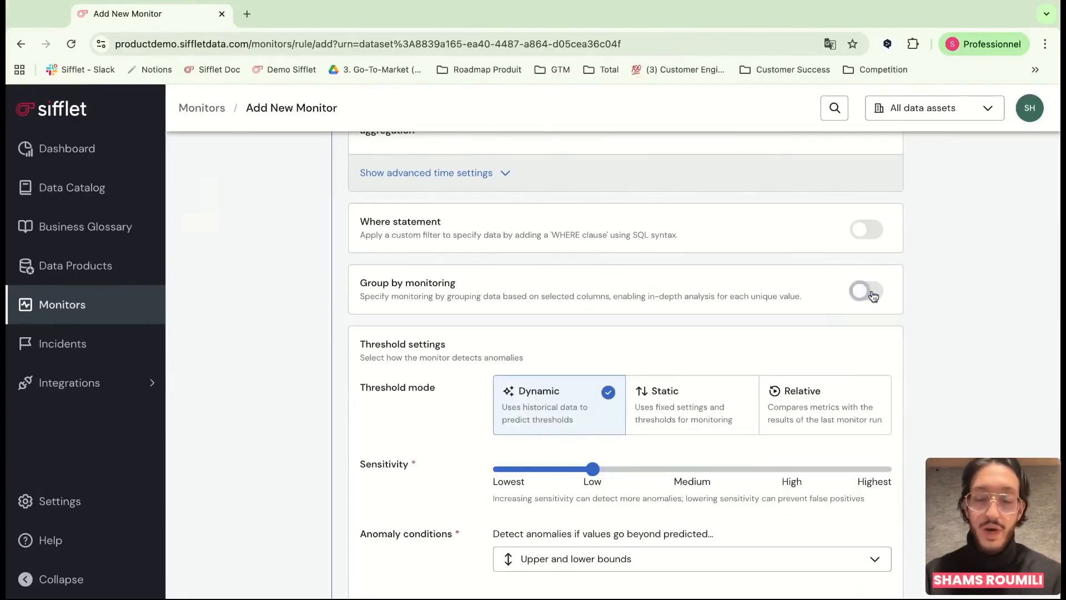
- Examine the monitor's threshold settings and its details, including the available Severity levels
scroll(846, 318, "down", 1)
scroll(848, 317, "down", 3)
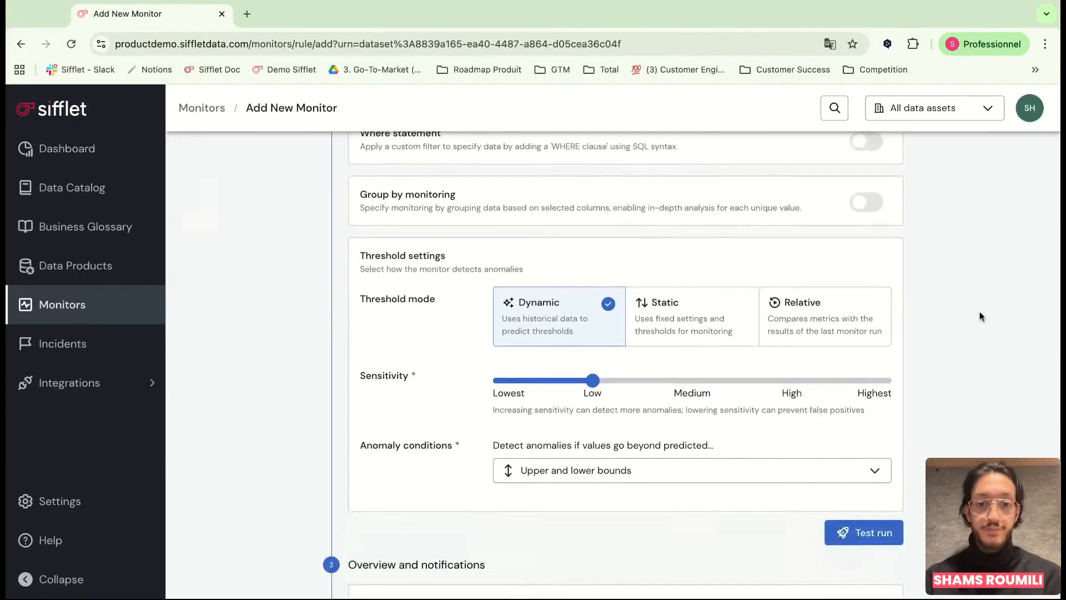
scroll(942, 301, "down", 3)
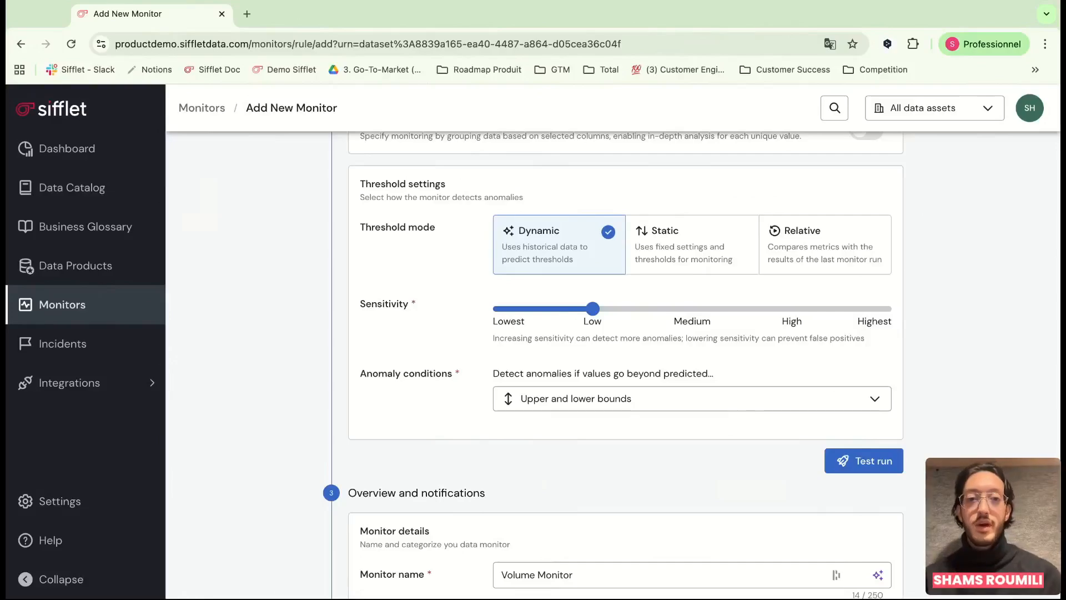
scroll(691, 365, "down", 2)
scroll(691, 366, "up", 1)
scroll(691, 365, "down", 1)
scroll(691, 366, "down", 6)
scroll(691, 365, "down", 1)
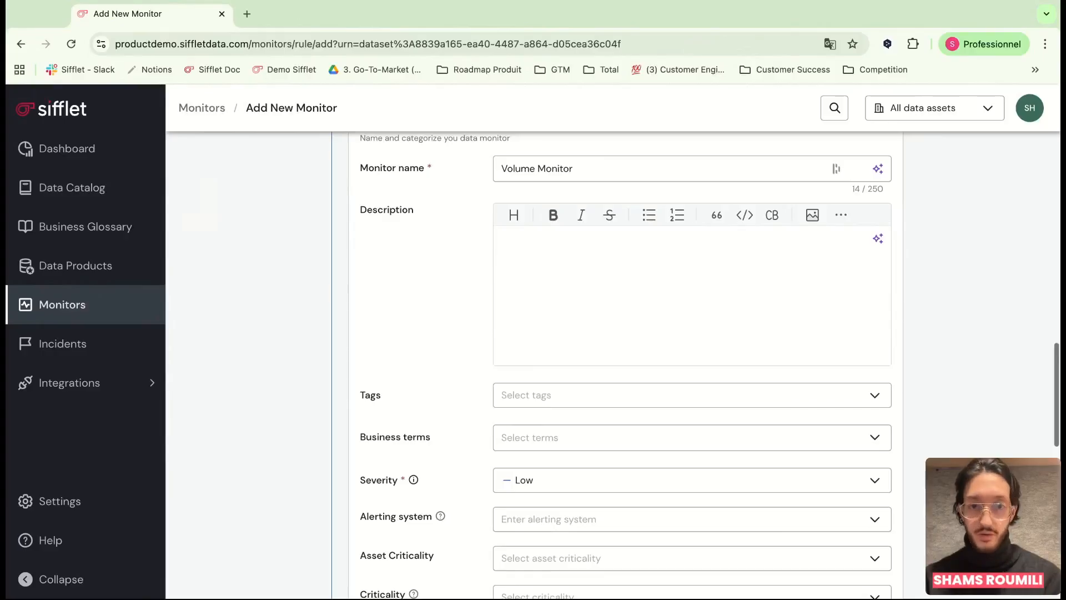
scroll(787, 366, "down", 4)
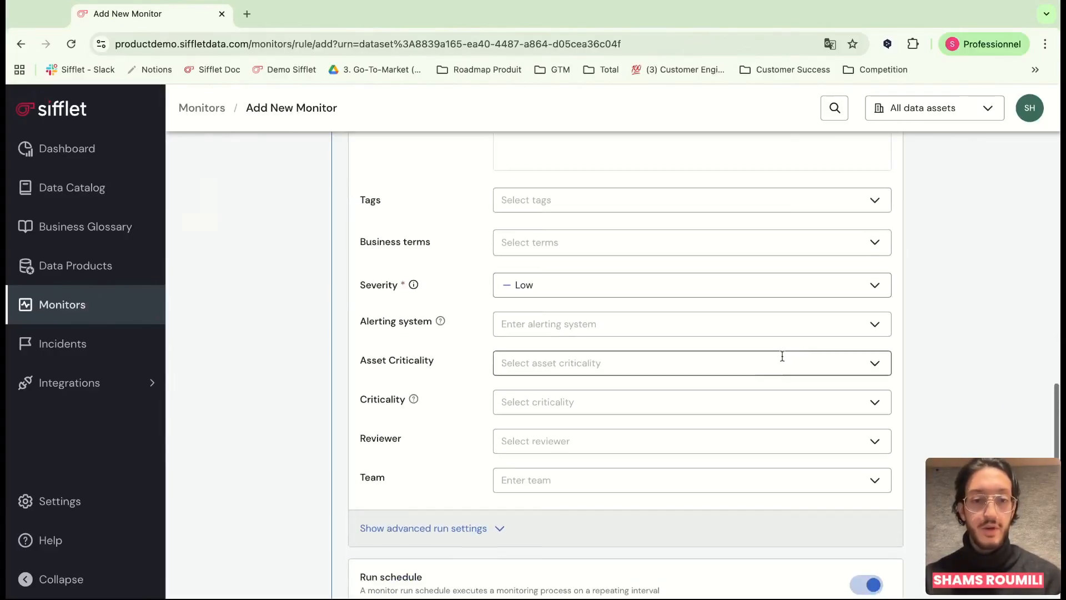
left_click(690, 293)
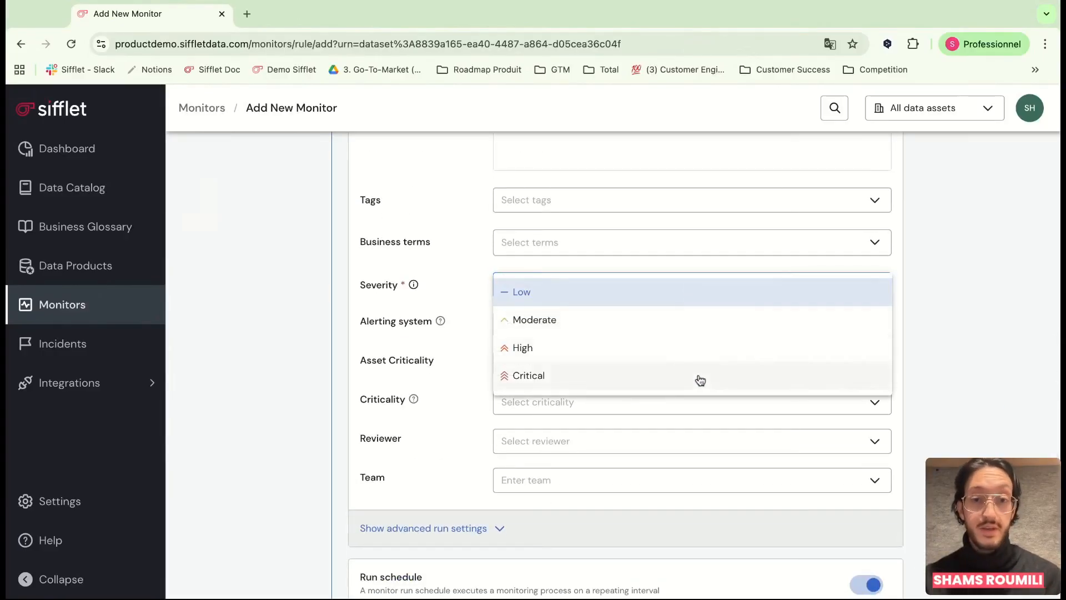
left_click(963, 354)
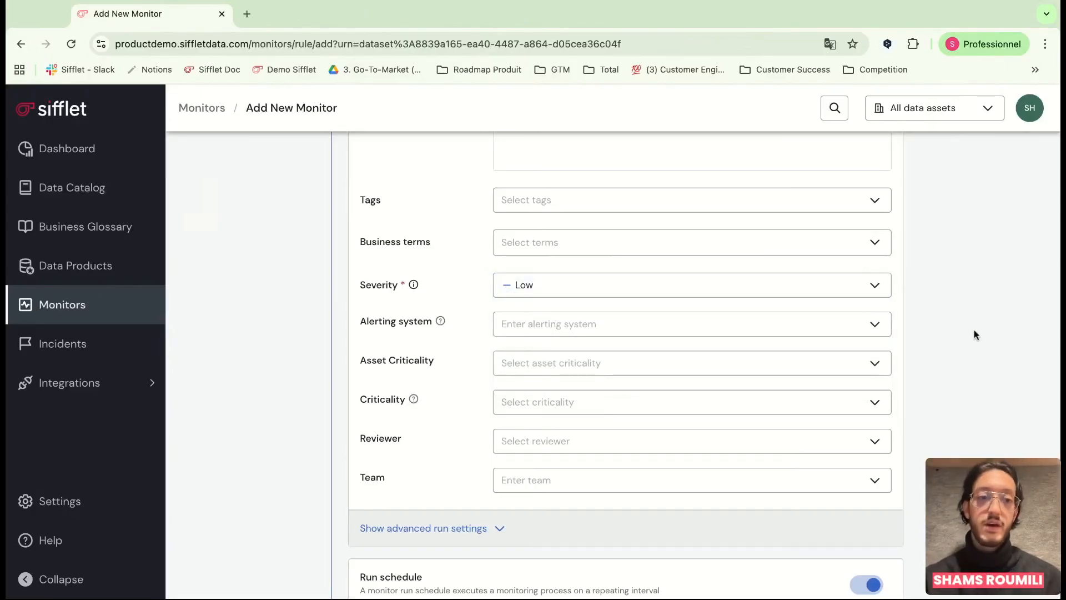
- Review the run schedule and enable creating an incident when the monitor fails
scroll(608, 397, "down", 5)
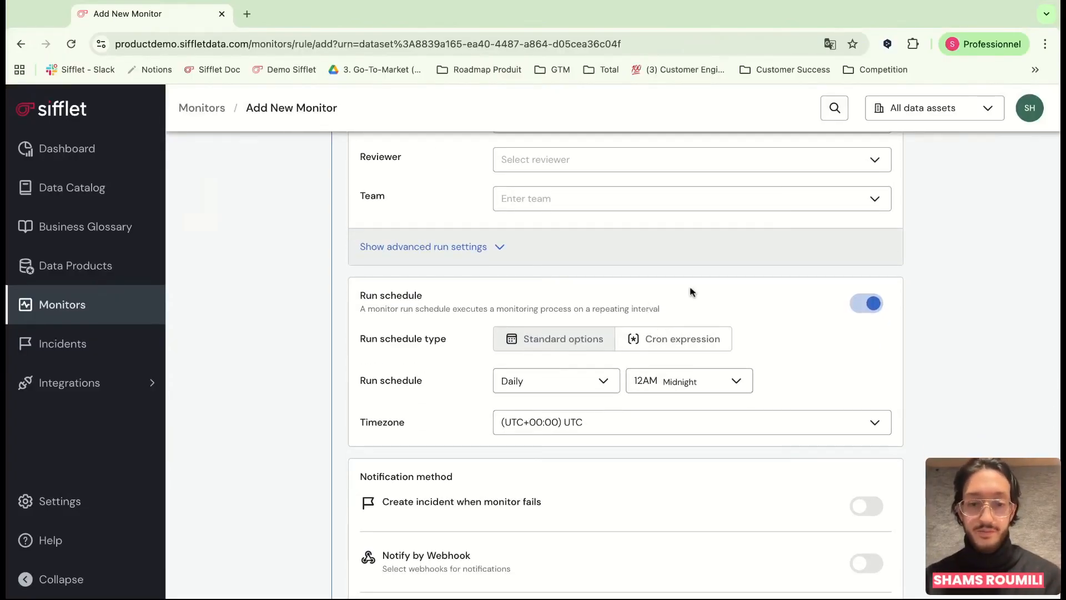
scroll(690, 291, "down", 2)
scroll(690, 291, "down", 2)
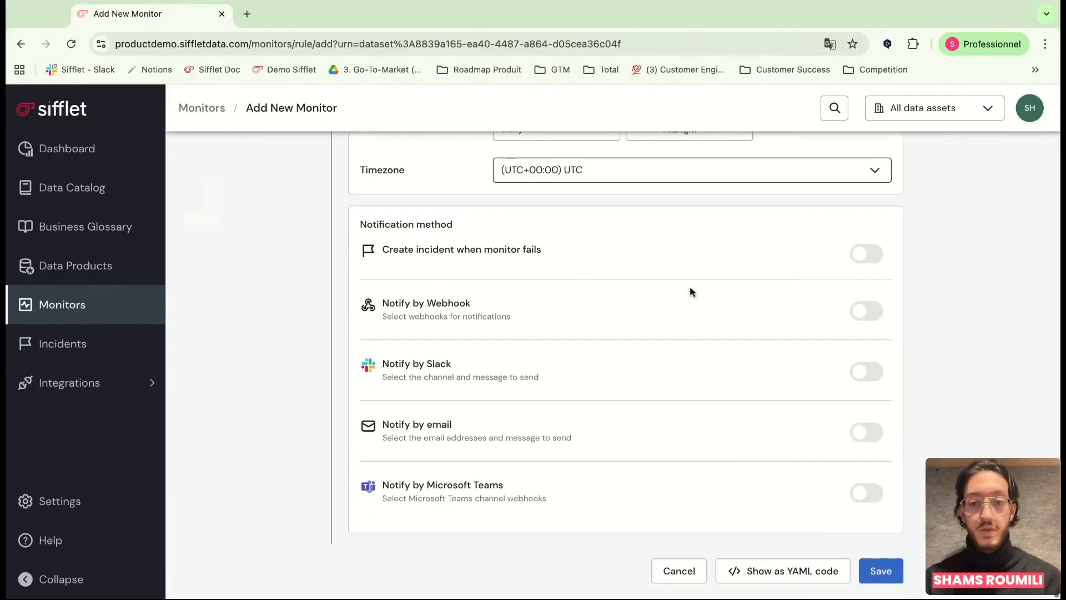
left_click(873, 263)
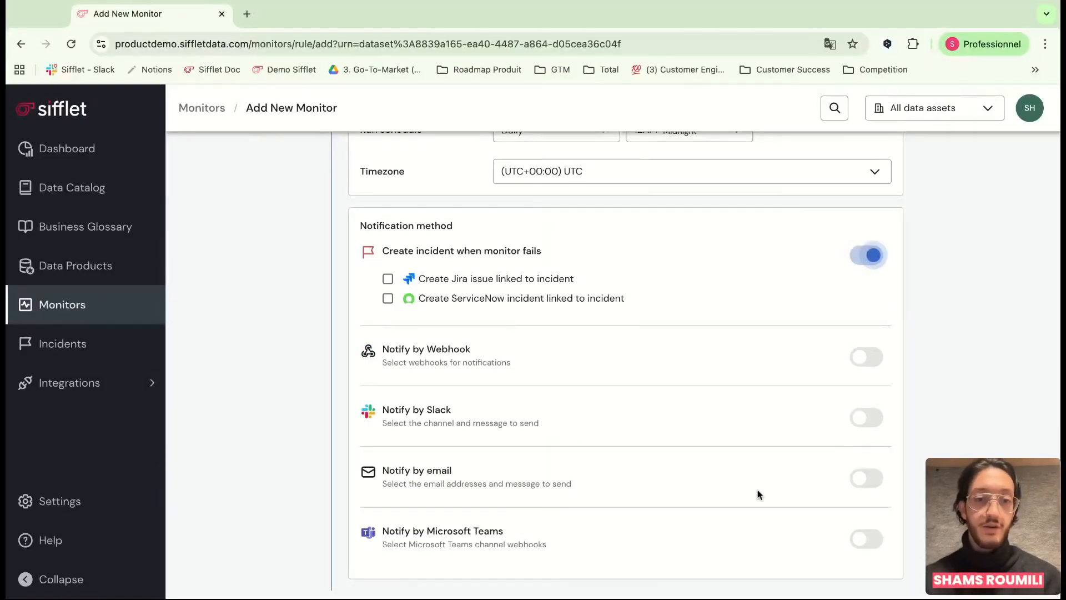
scroll(892, 419, "down", 1)
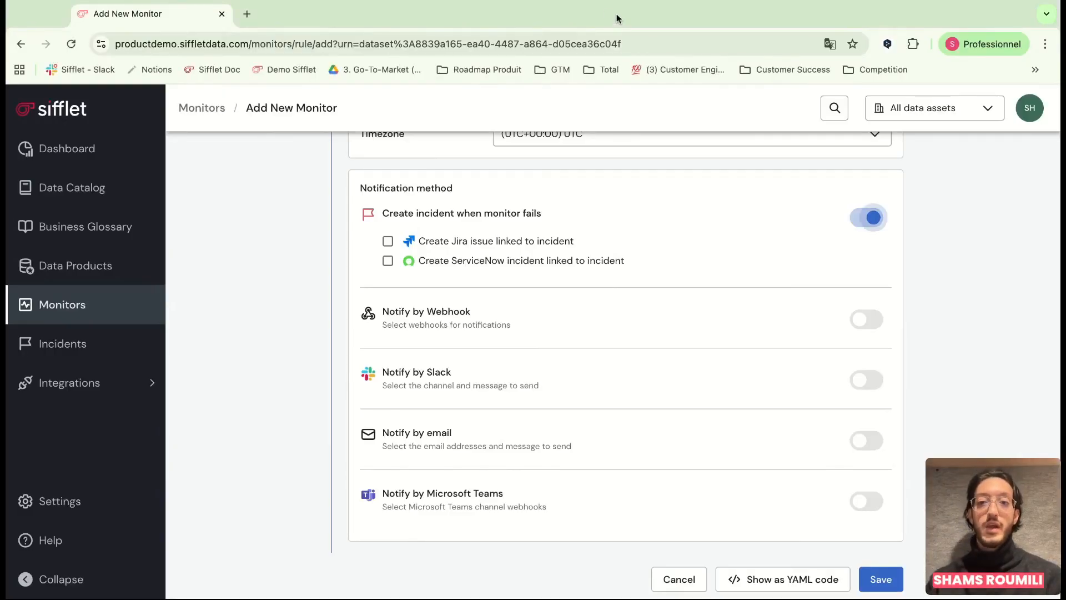
scroll(879, 326, "down", 1)
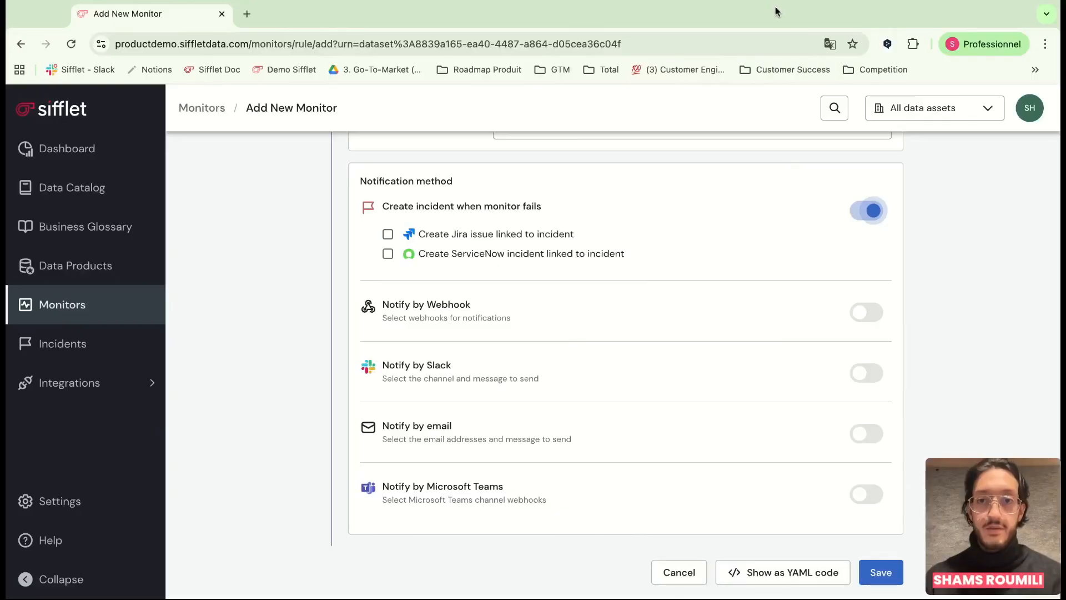
- Show the Volume monitor's configuration as YAML code, examine it, and close the code view
left_click(792, 572)
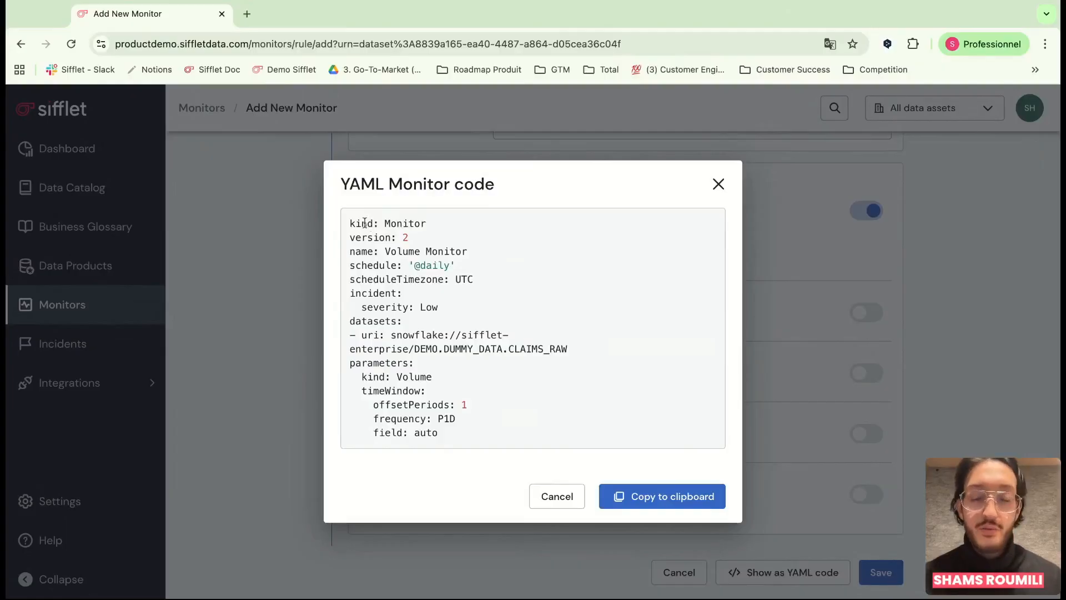
left_click_drag(357, 225, 439, 311)
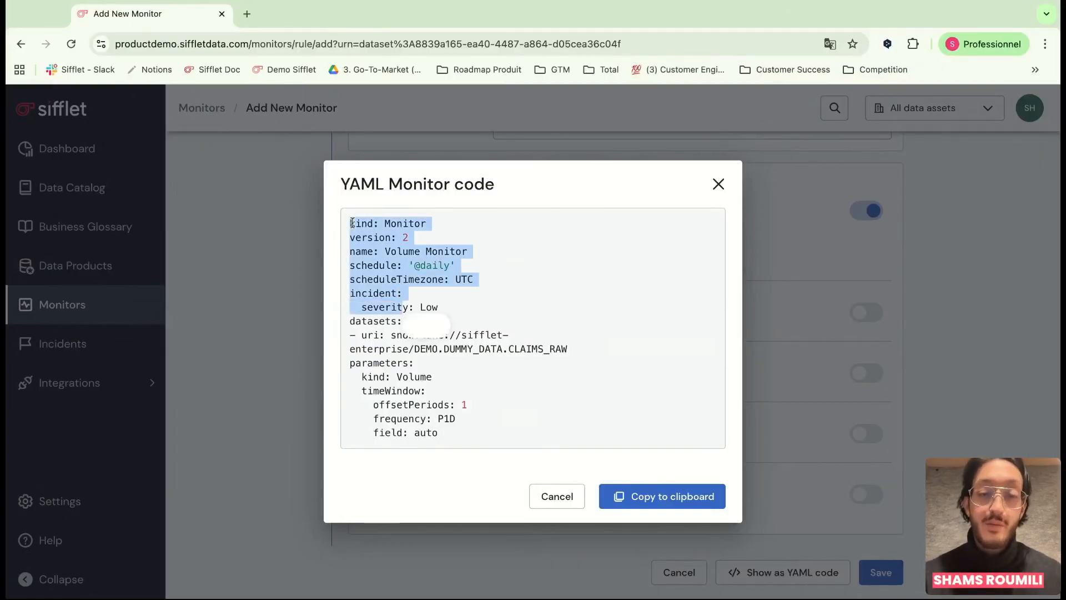
left_click(390, 262)
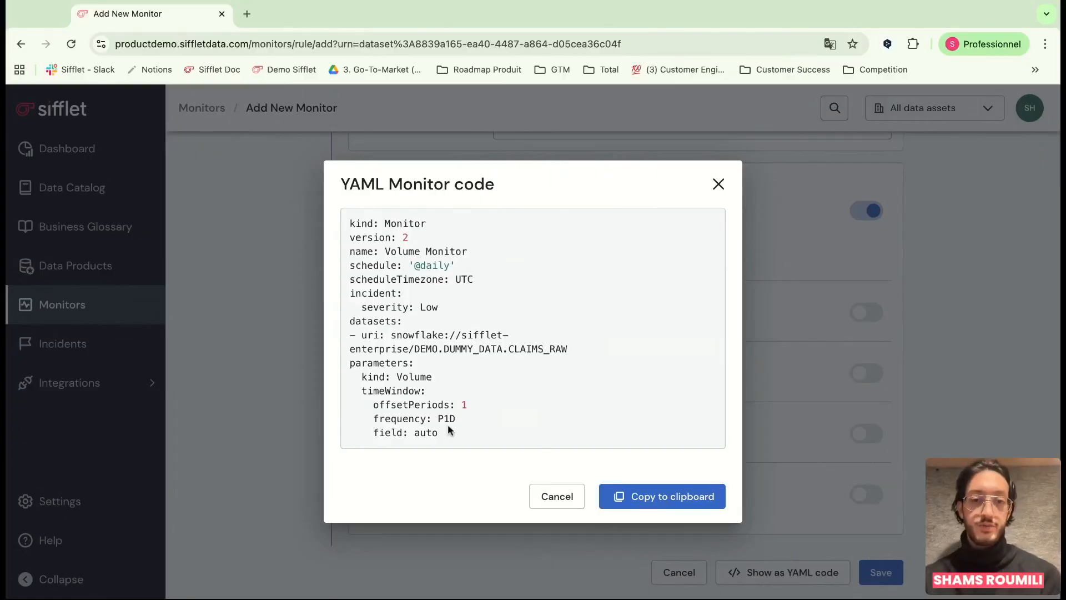
left_click(719, 188)
- Leave the monitor form for the Data Catalog, select the CLAIMS_RAW table, and start Auto-monitoring for it
scroll(435, 297, "up", 15)
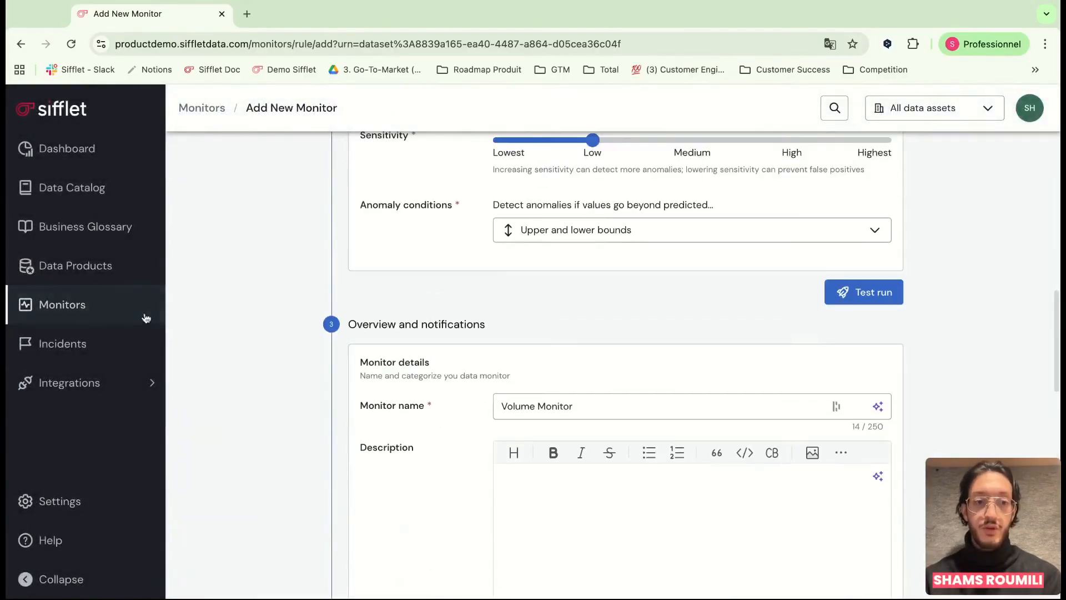
left_click(146, 316)
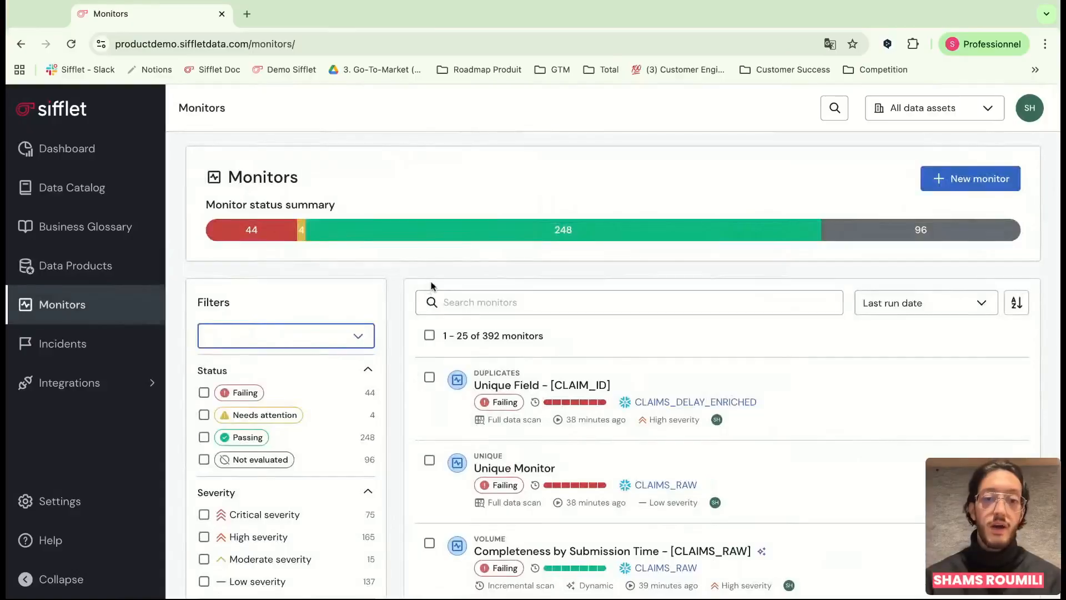
left_click(86, 189)
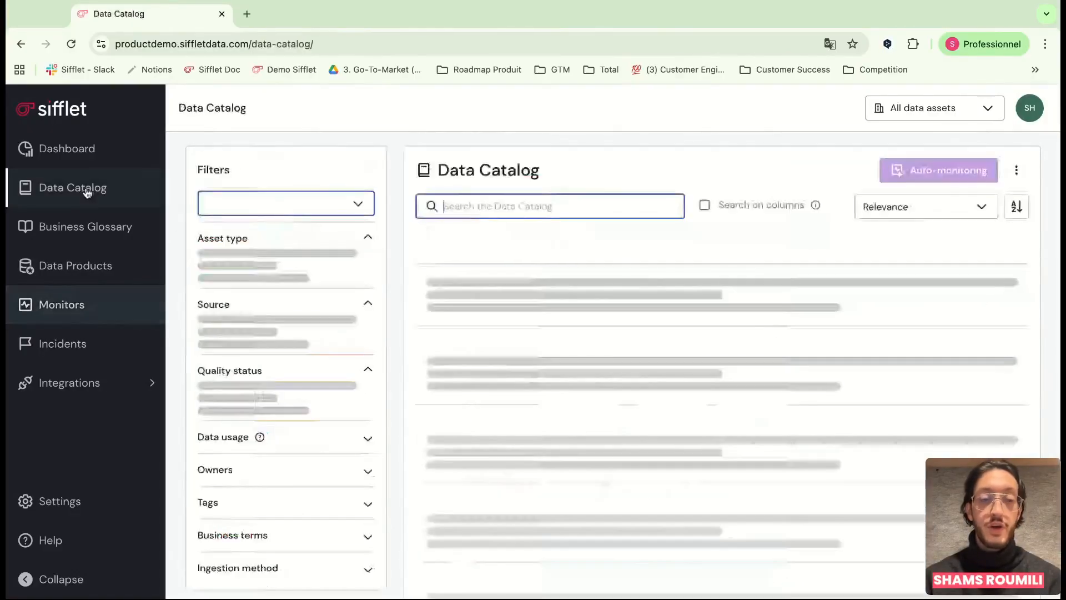
left_click(430, 378)
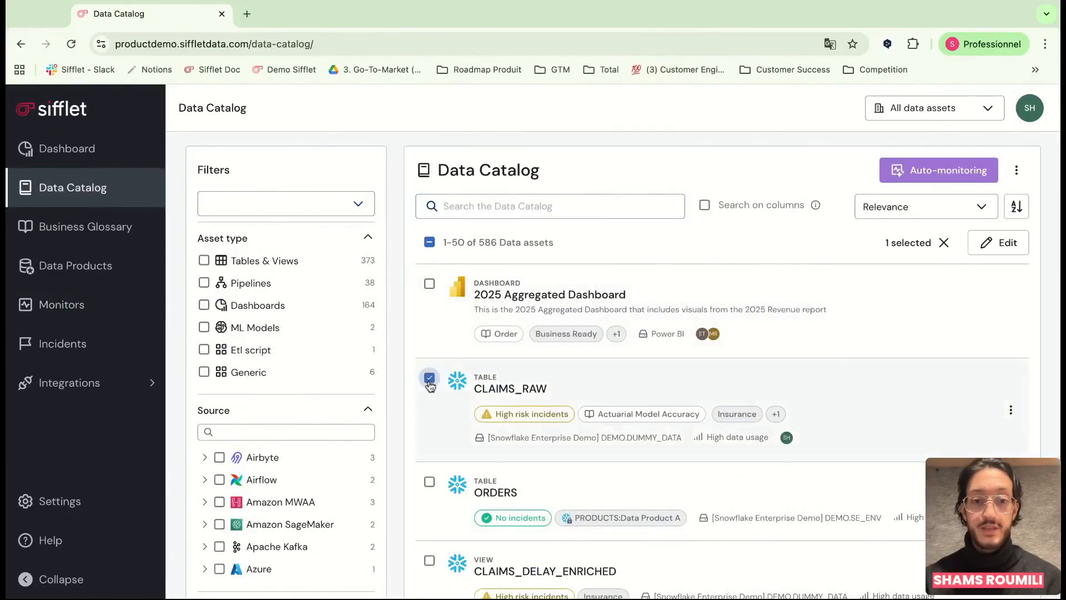
left_click(919, 176)
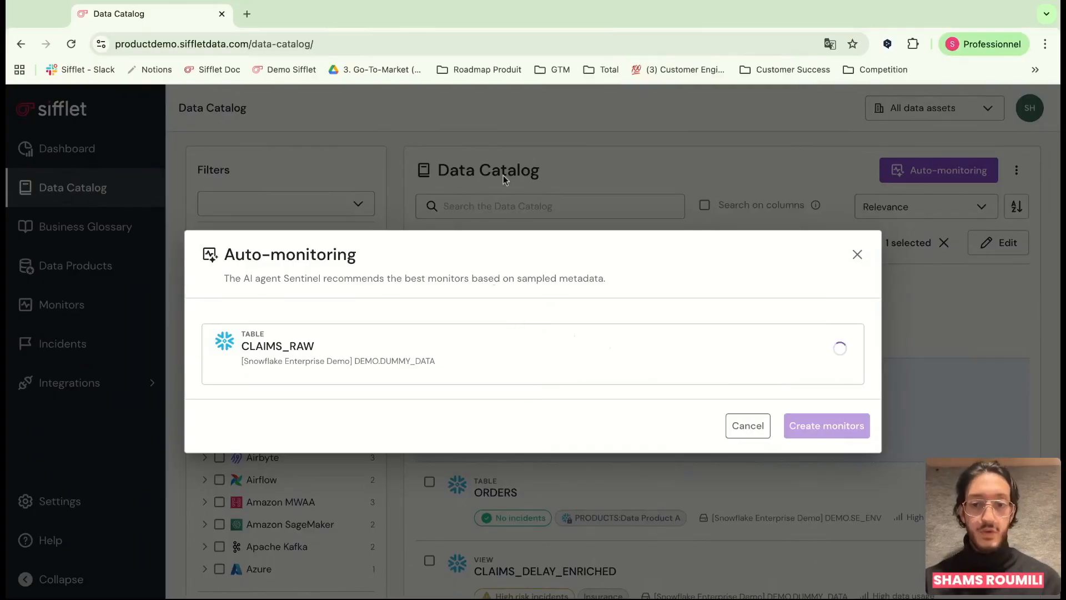
- Open the Sifflet demo in a second browser tab and sign in with the prefilled credentials
left_click(246, 14)
left_click(290, 69)
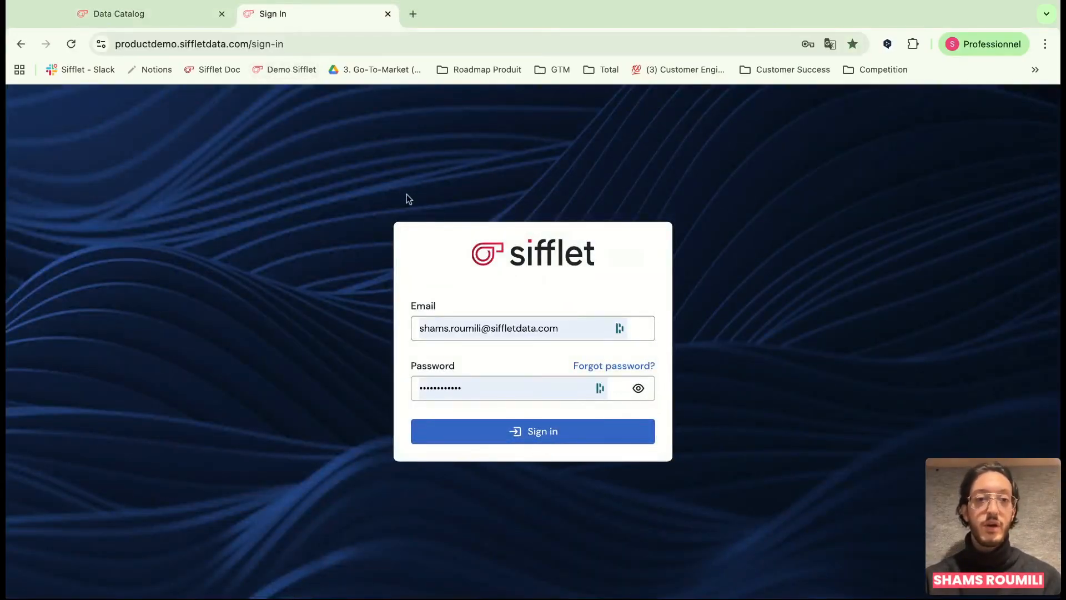
left_click(487, 431)
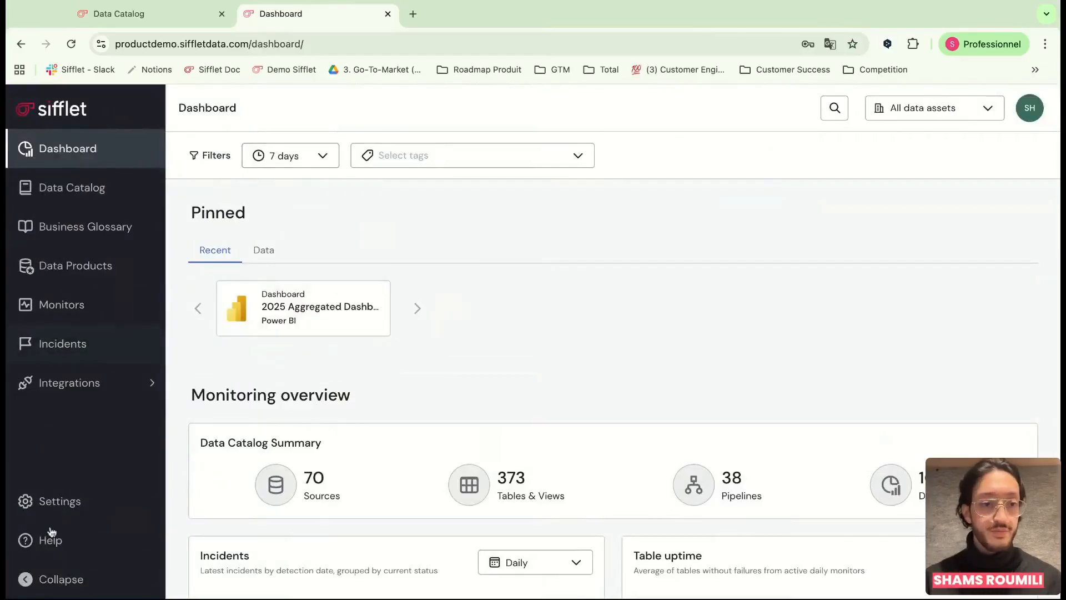
- Open the platform settings in the second tab and go to the Automatic Monitoring page
left_click(75, 507)
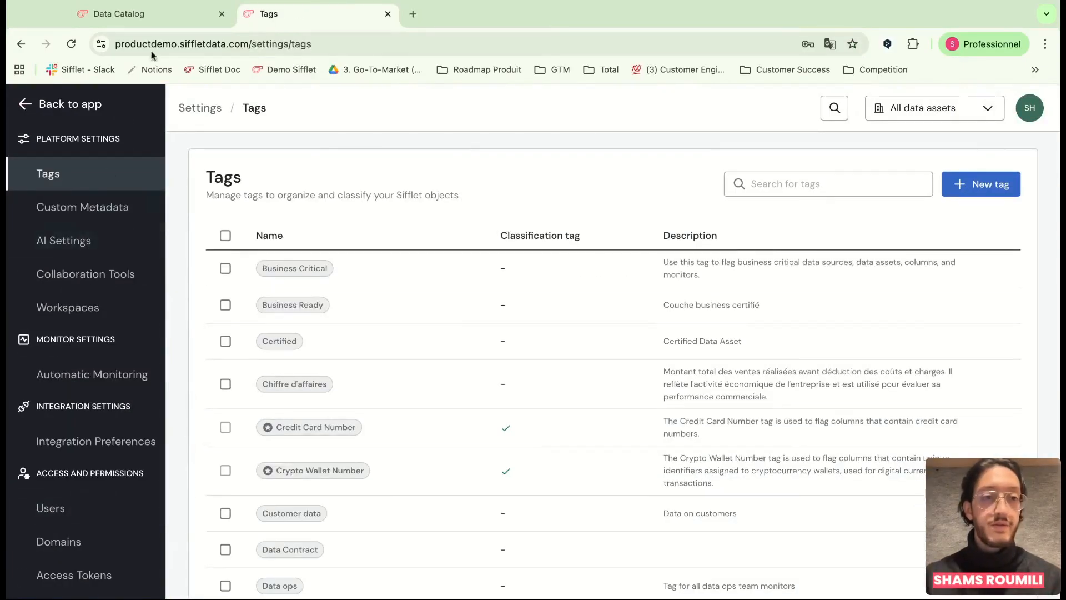
left_click(154, 12)
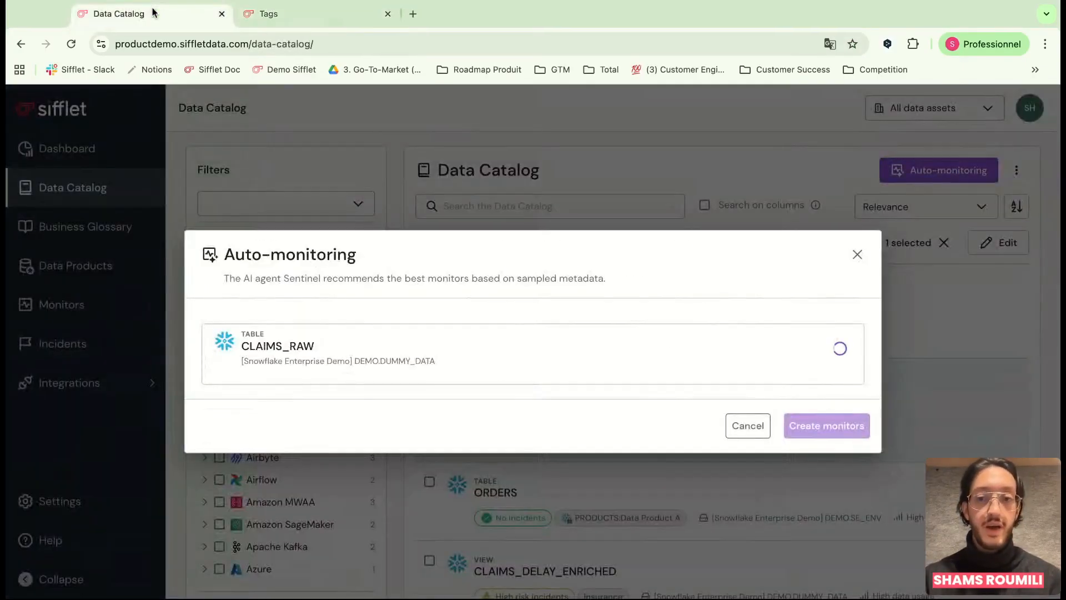
left_click(310, 19)
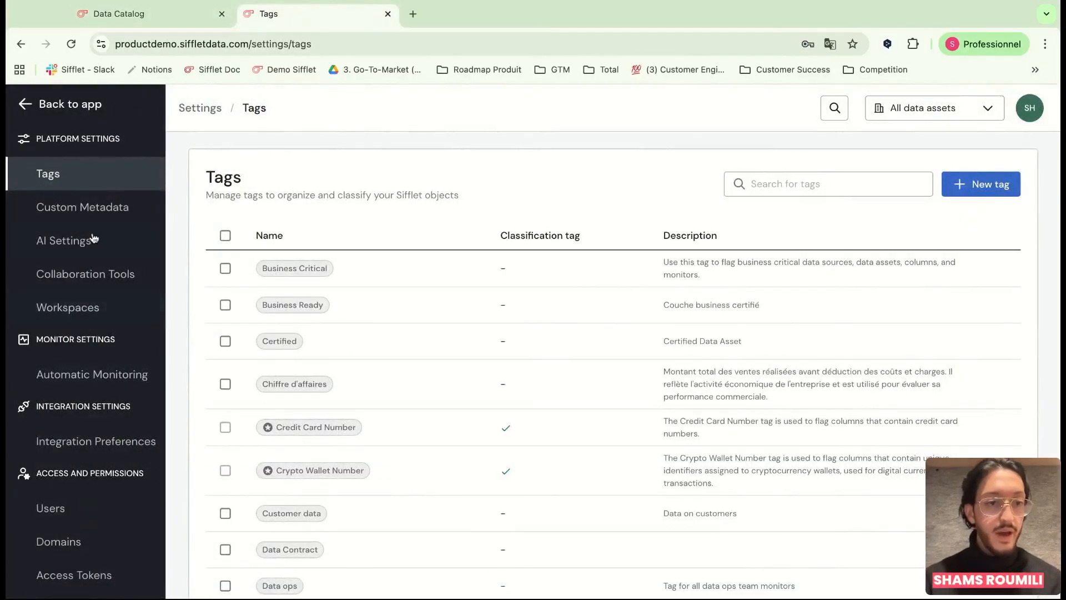
left_click(97, 387)
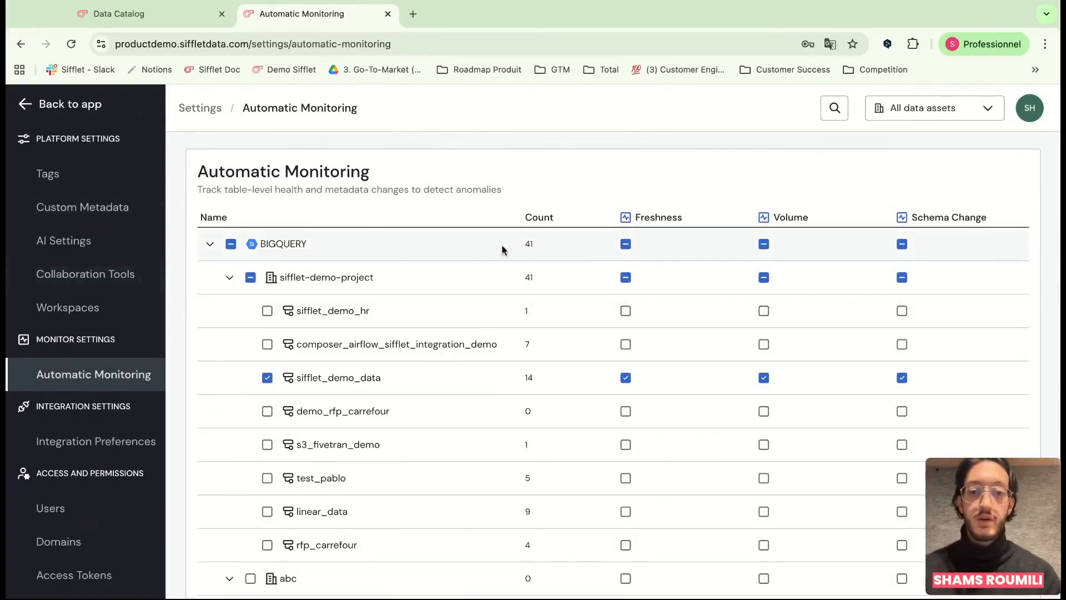
- Enable Freshness, Volume and Schema Change monitoring for the whole SNOWFLAKE source, then exclude the DEMO database's CLIENTS schema
scroll(504, 248, "down", 9)
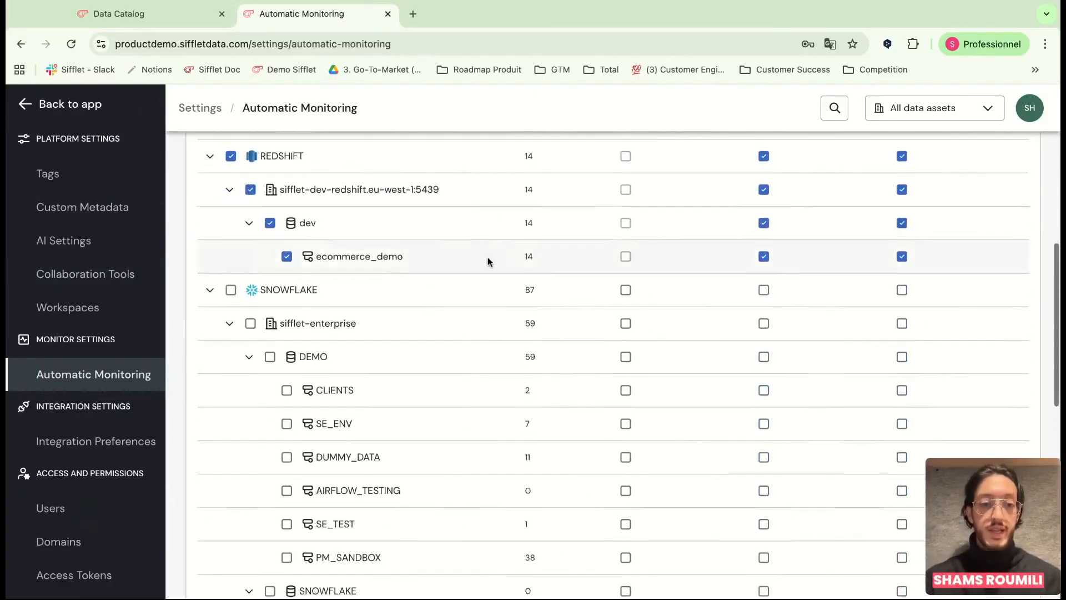
left_click(231, 289)
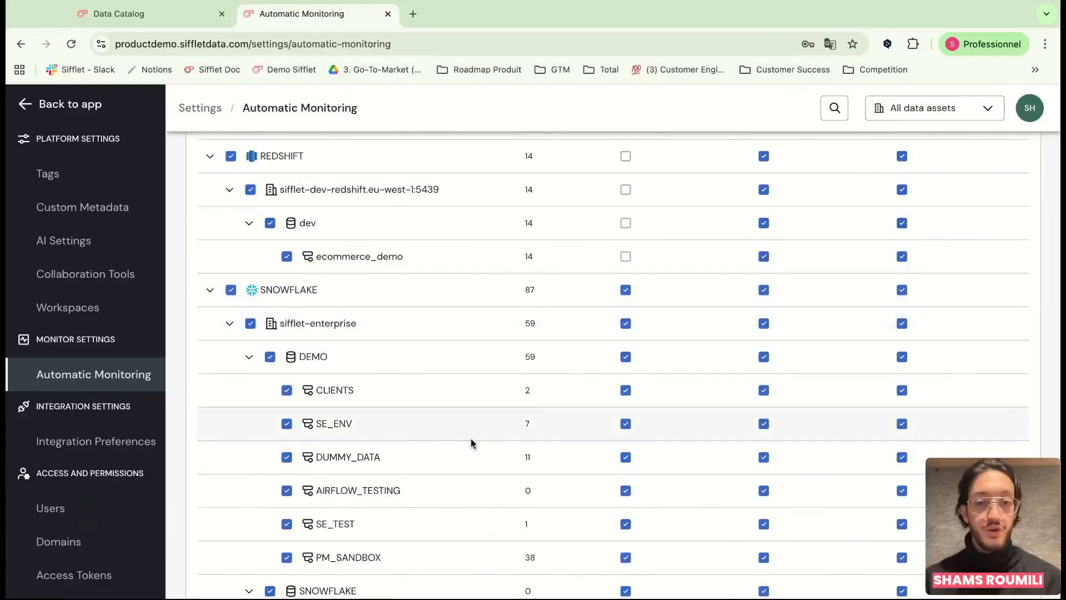
scroll(472, 442, "down", 5)
scroll(472, 388, "up", 3)
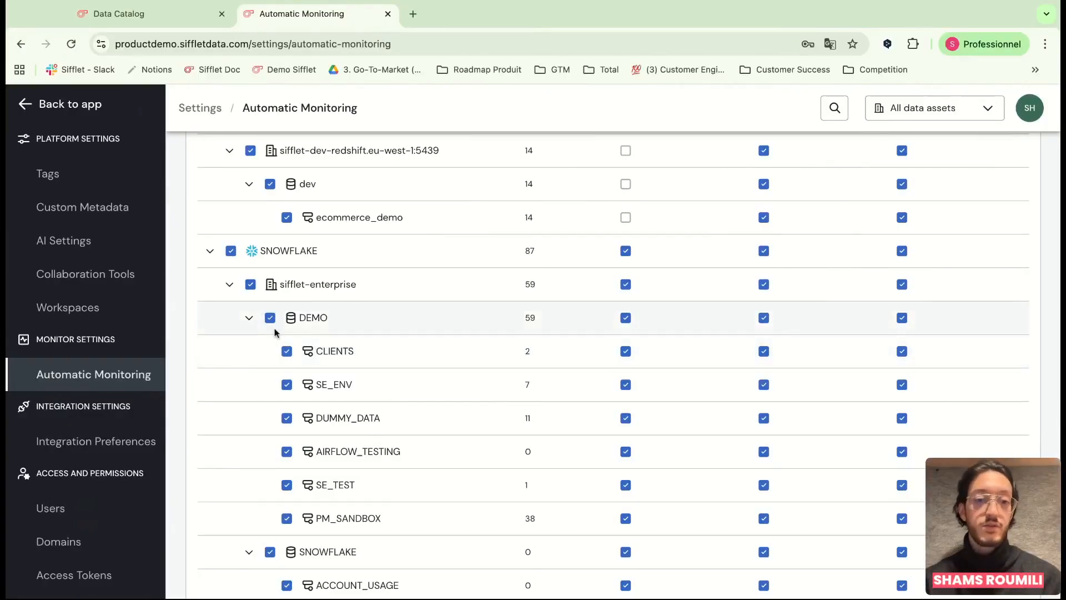
left_click(286, 355)
scroll(463, 394, "up", 8)
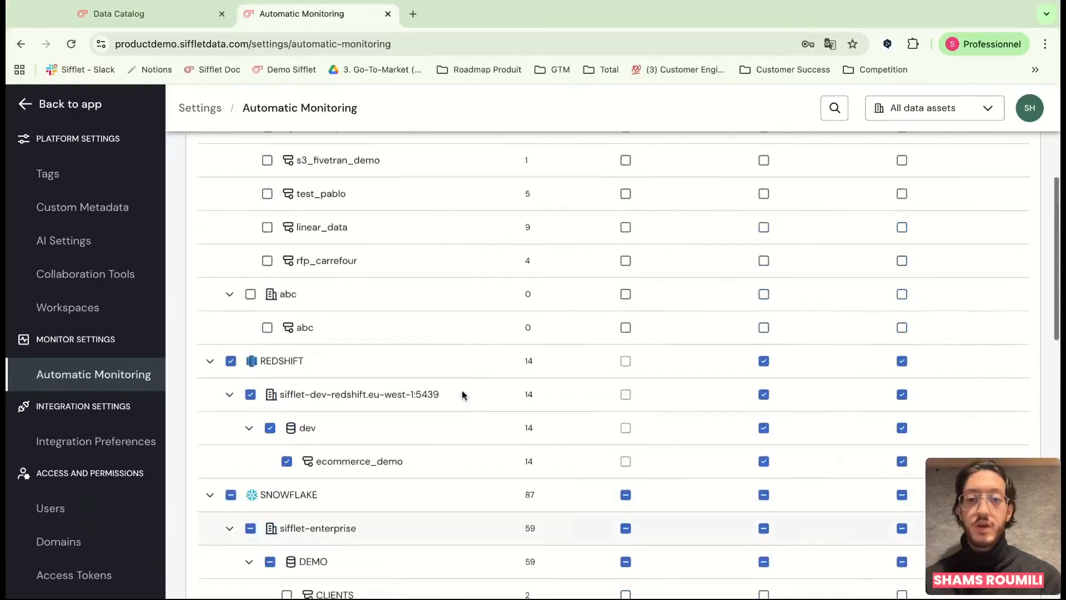
scroll(462, 394, "up", 2)
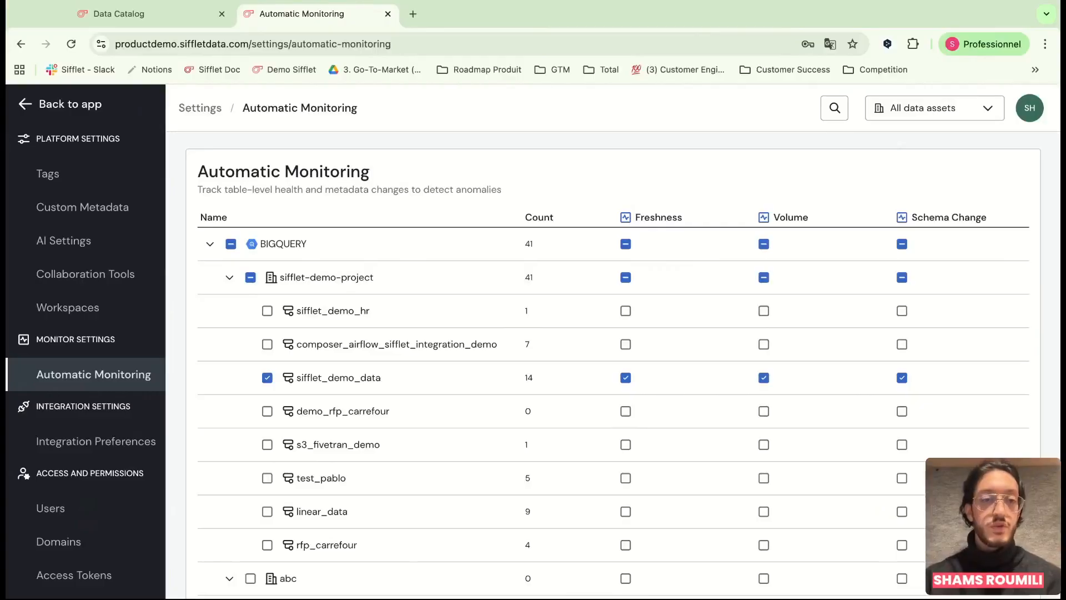
- Return to the Auto-monitoring recommendations for CLAIMS_RAW and review the suggested monitors with their AI explanations
left_click(131, 13)
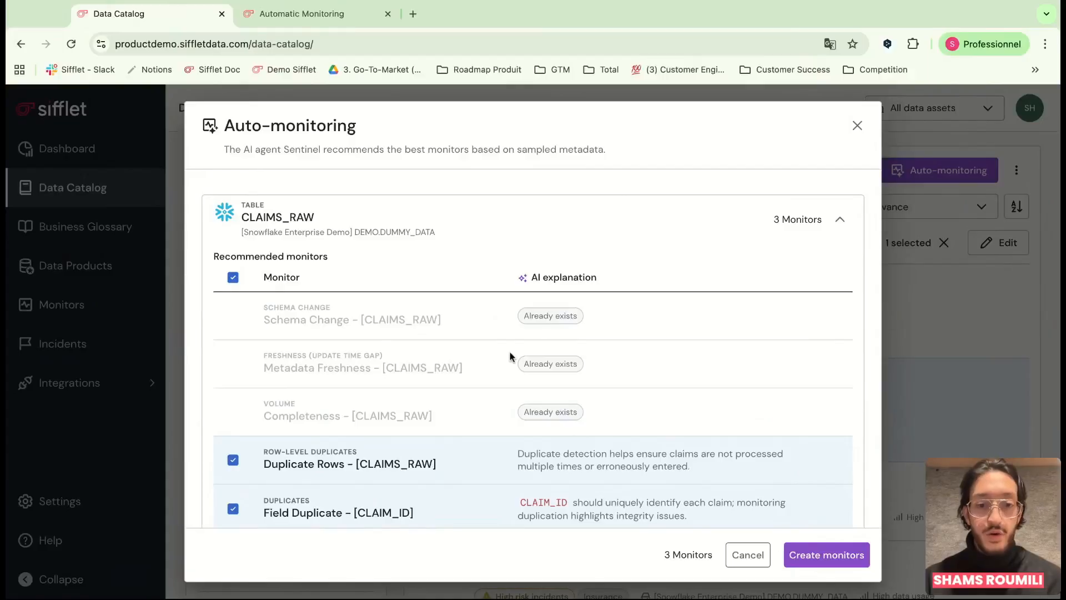
scroll(511, 356, "down", 1)
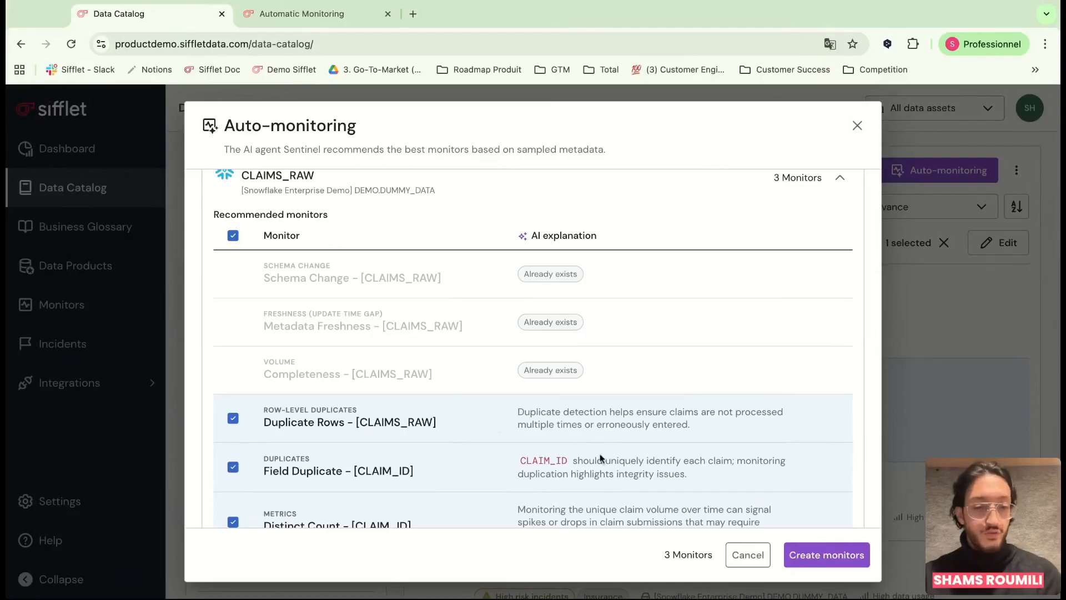
scroll(598, 452, "up", 1)
scroll(598, 451, "down", 1)
scroll(590, 465, "down", 1)
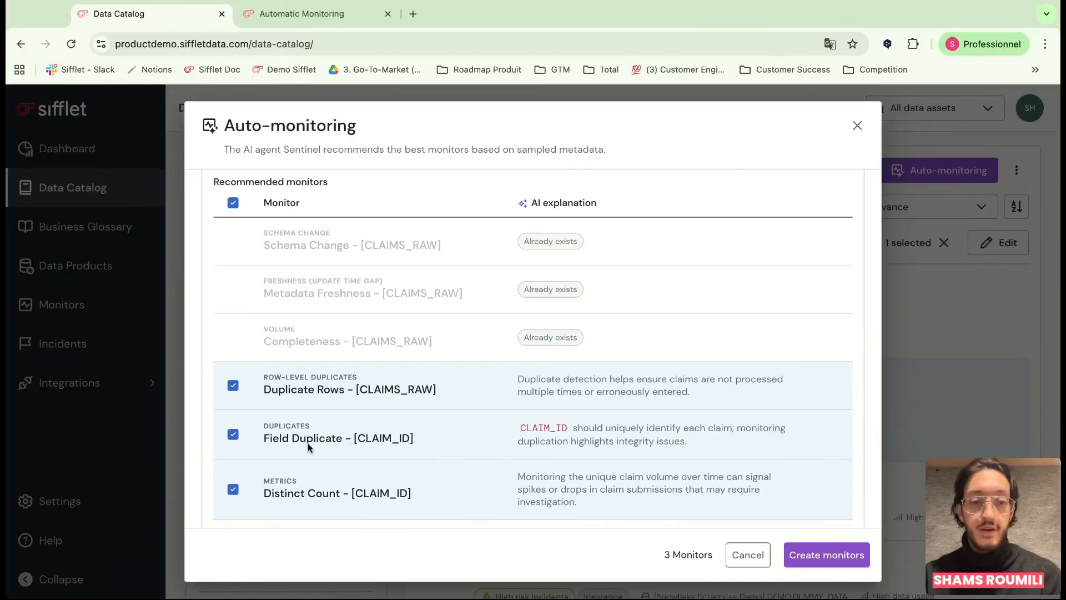
scroll(428, 448, "down", 2)
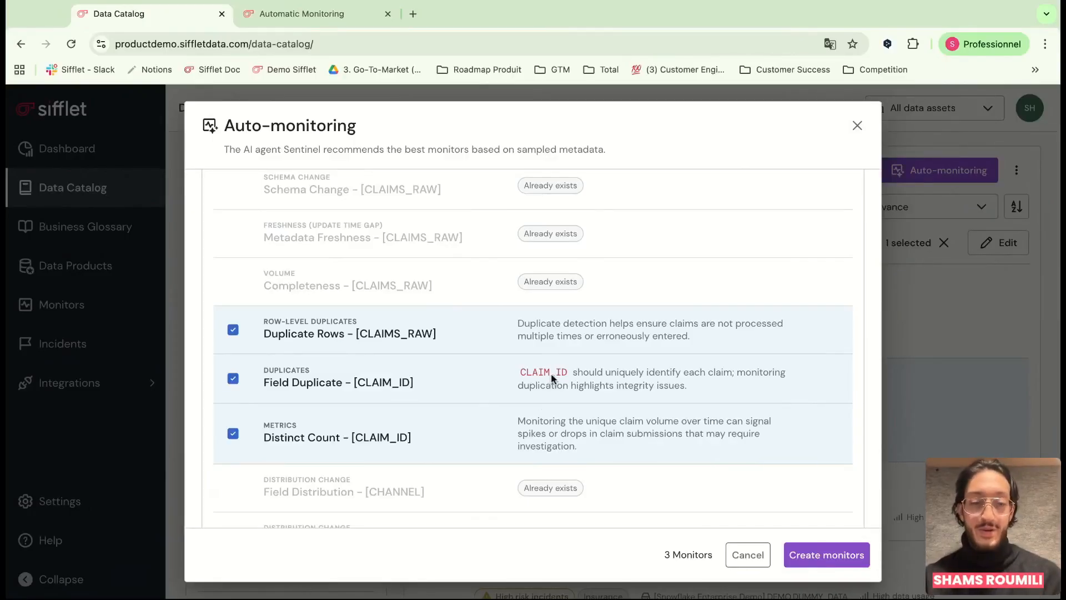
- Add the recommended Accepted Values - [IS_MANUAL] monitor to the selection for CLAIMS_RAW
scroll(550, 383, "down", 5)
scroll(551, 376, "down", 3)
left_click(538, 418)
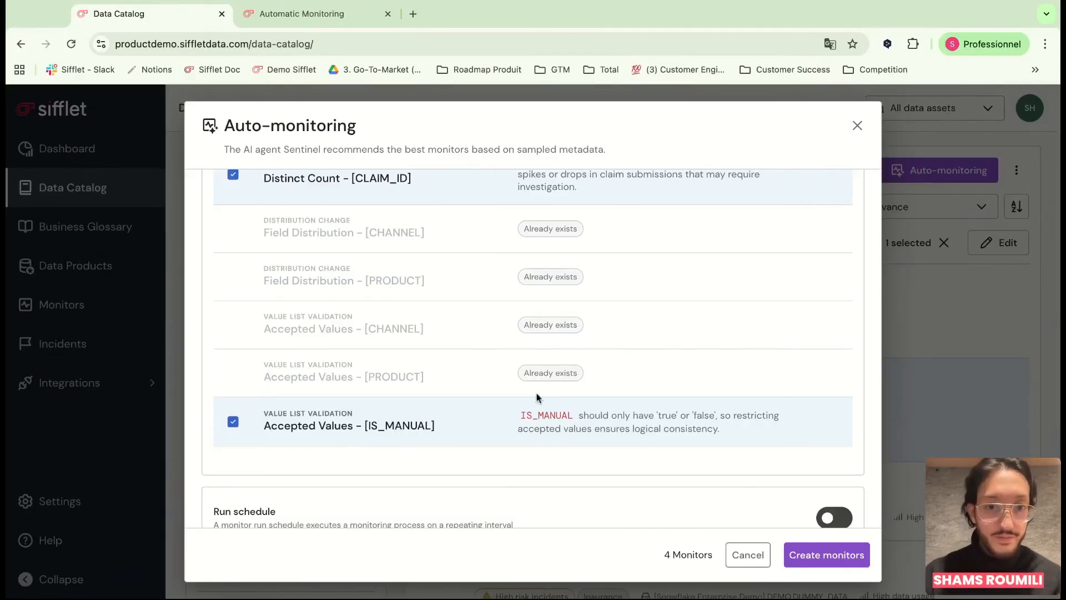
scroll(540, 399, "up", 10)
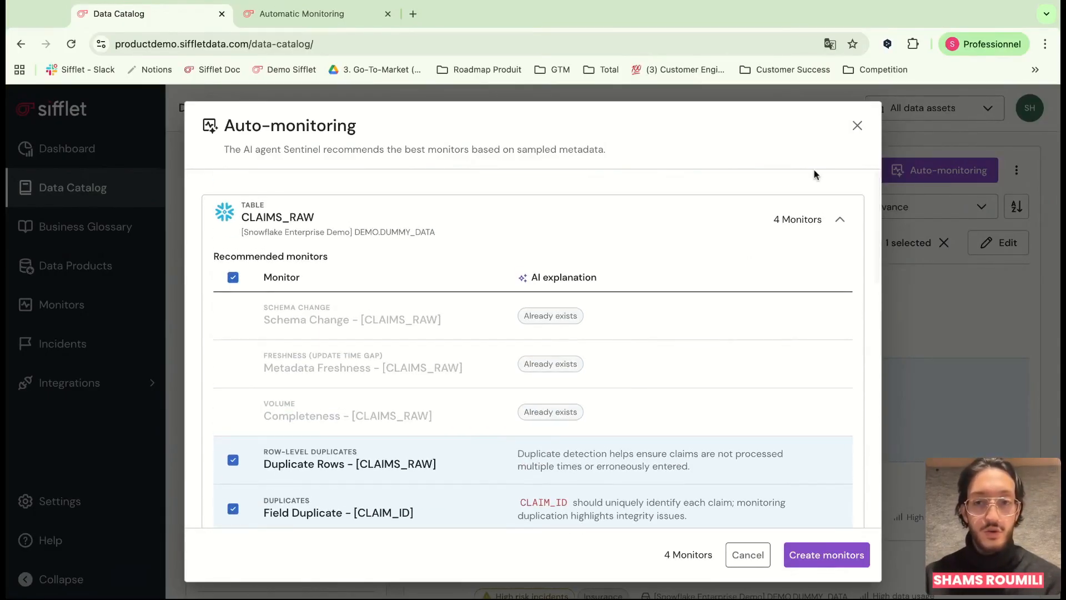
- Leave the settings in the second tab for the Incidents list and open the Distribution Drift - [PRODUCT] incident
left_click(286, 19)
left_click(30, 104)
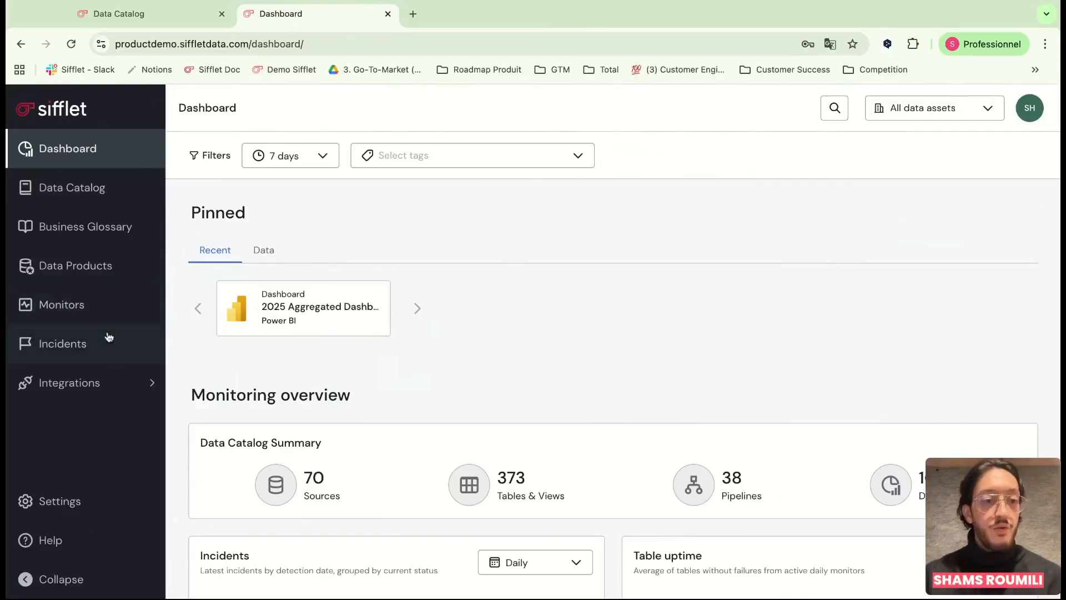
left_click(121, 348)
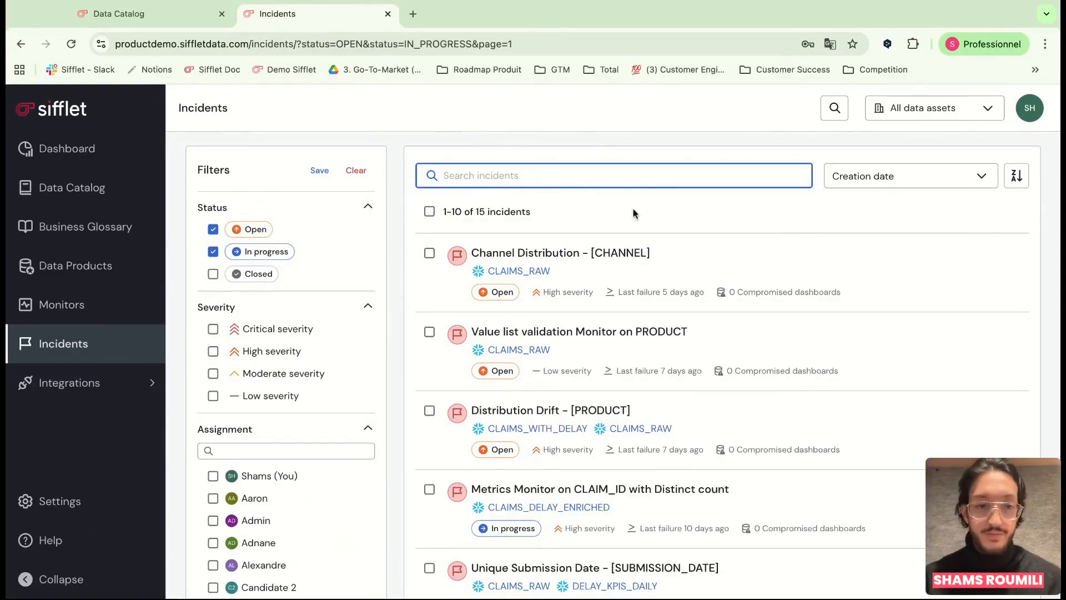
left_click(726, 421)
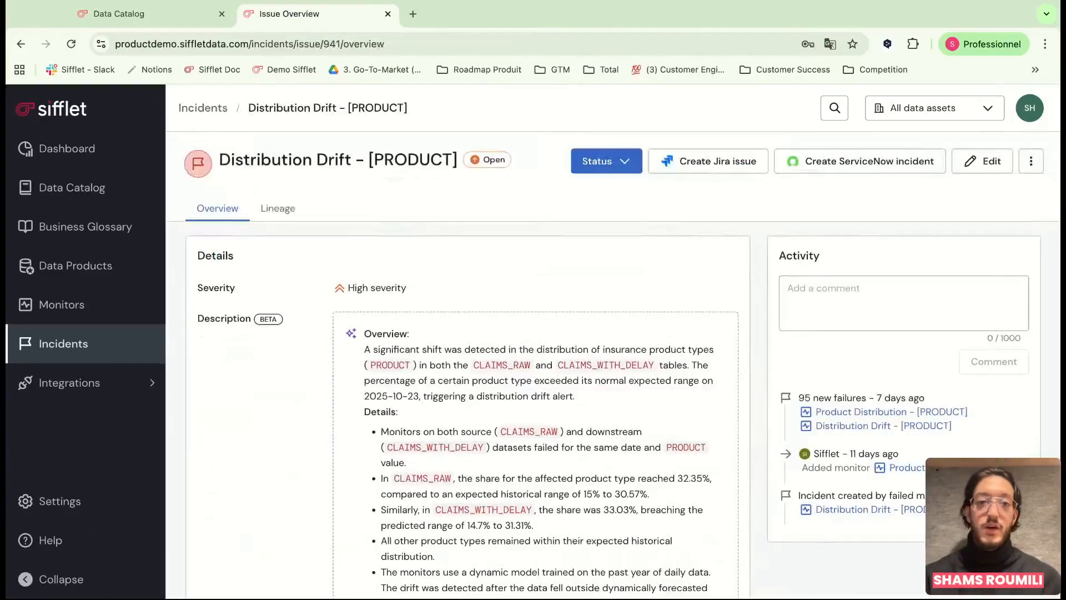
- Examine the incident's overview, highlighting the failure type and the affected PRODUCT field in its title
scroll(610, 361, "down", 3)
scroll(611, 361, "up", 3)
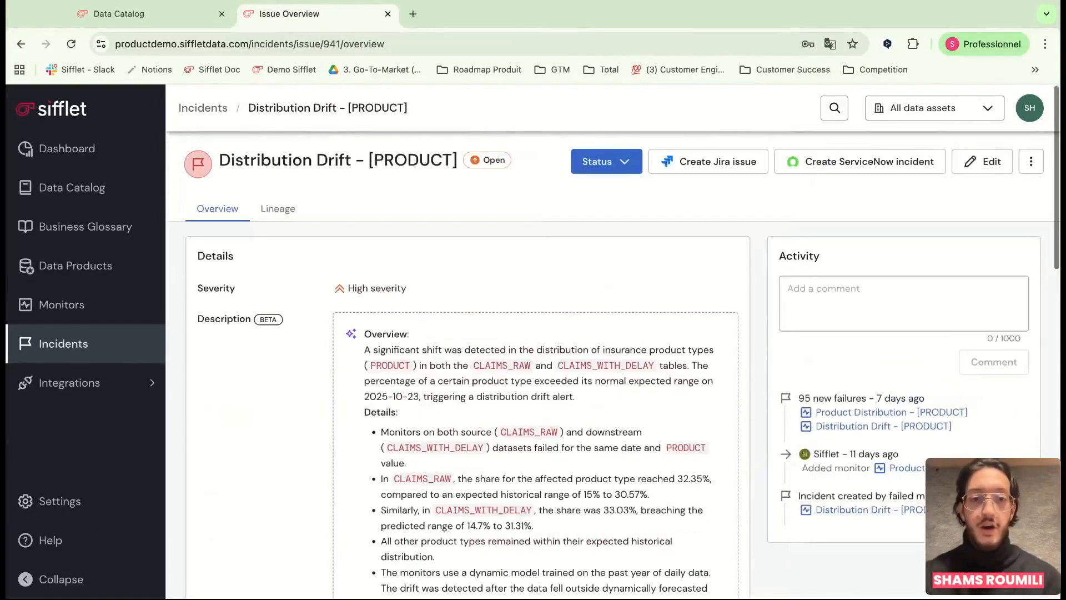
scroll(611, 360, "down", 2)
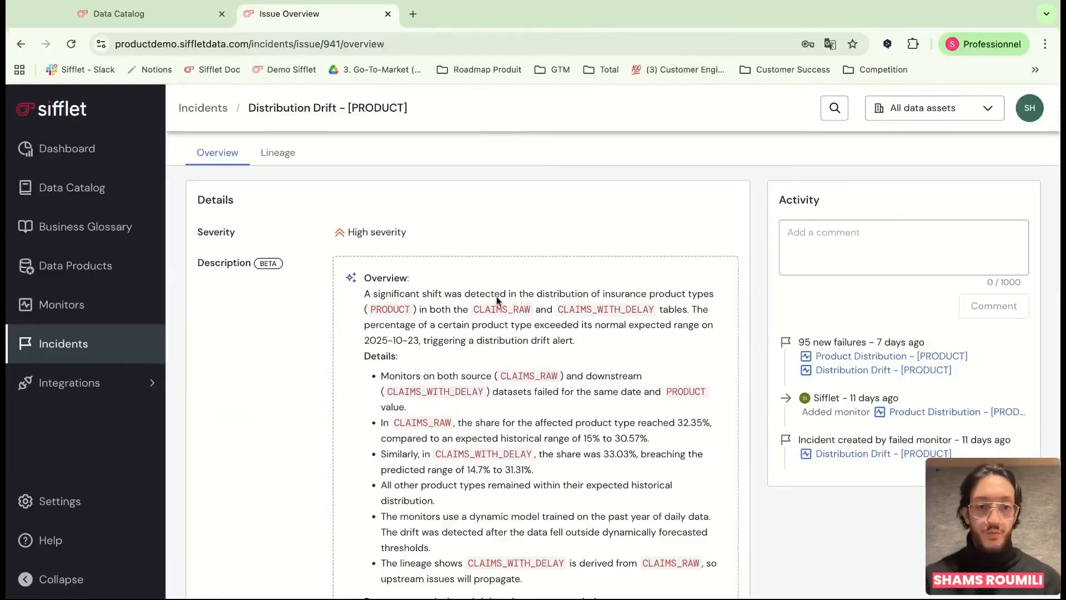
scroll(464, 308, "up", 2)
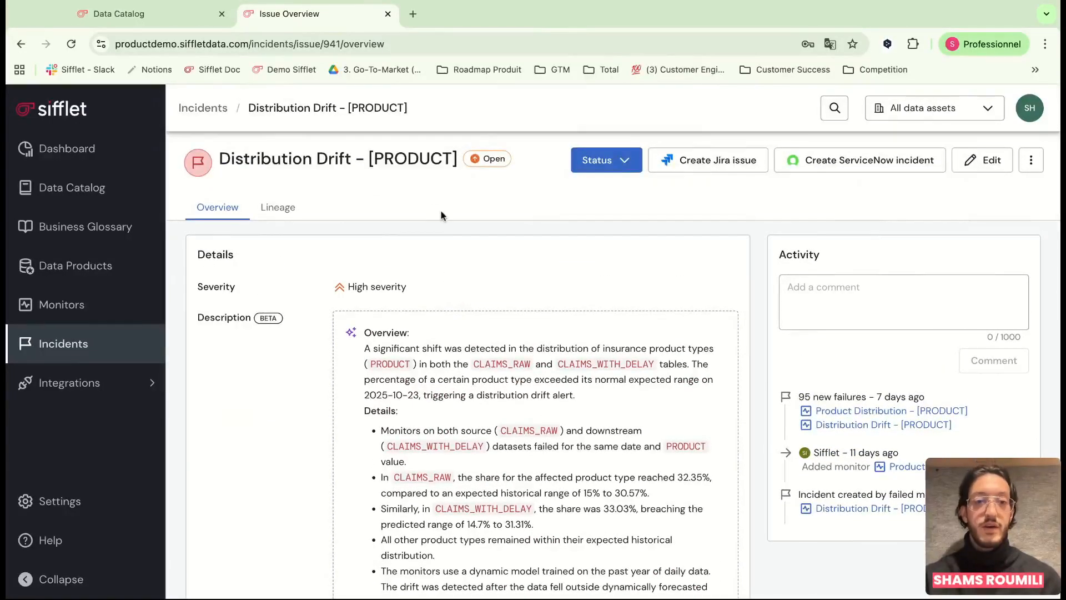
left_click_drag(358, 164, 218, 159)
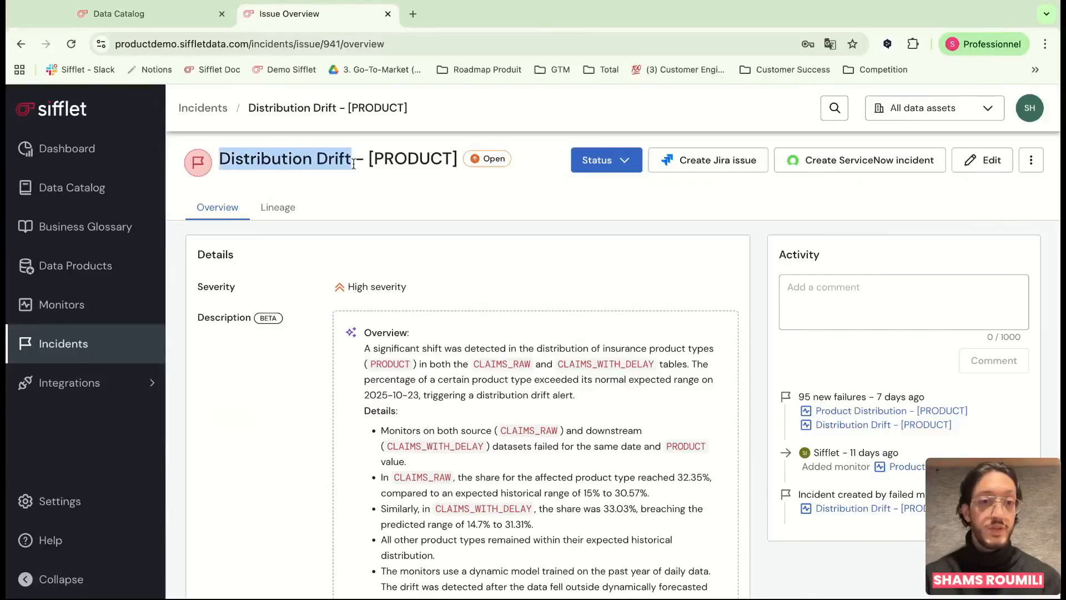
double_click(395, 158)
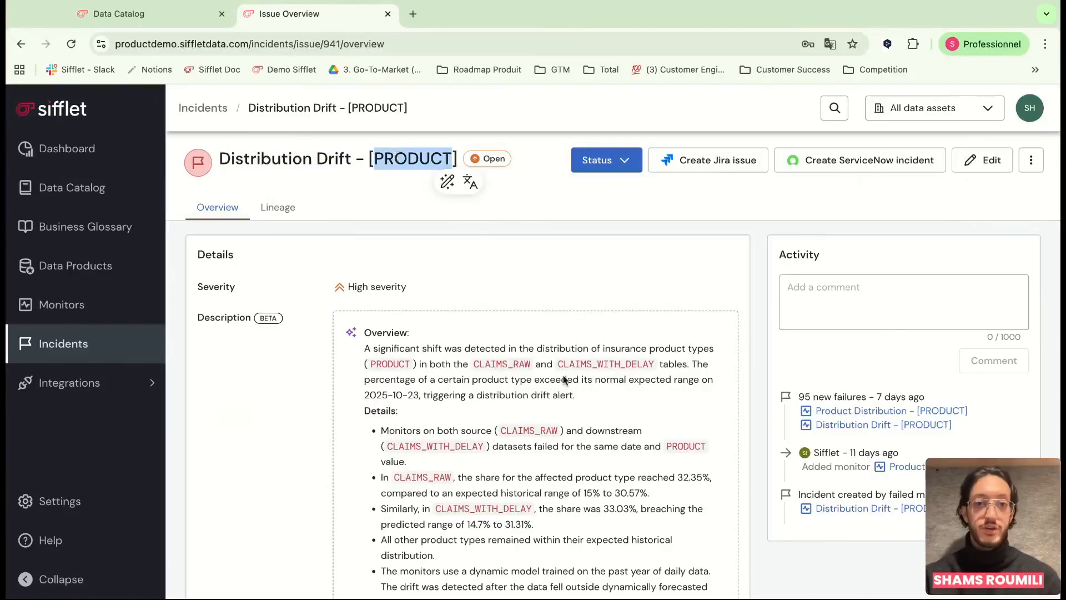
- Read the AI-generated incident description, including its details, root cause analysis and debugging recommendations, down to the related monitors
scroll(484, 401, "down", 3)
scroll(484, 401, "down", 5)
scroll(484, 401, "up", 5)
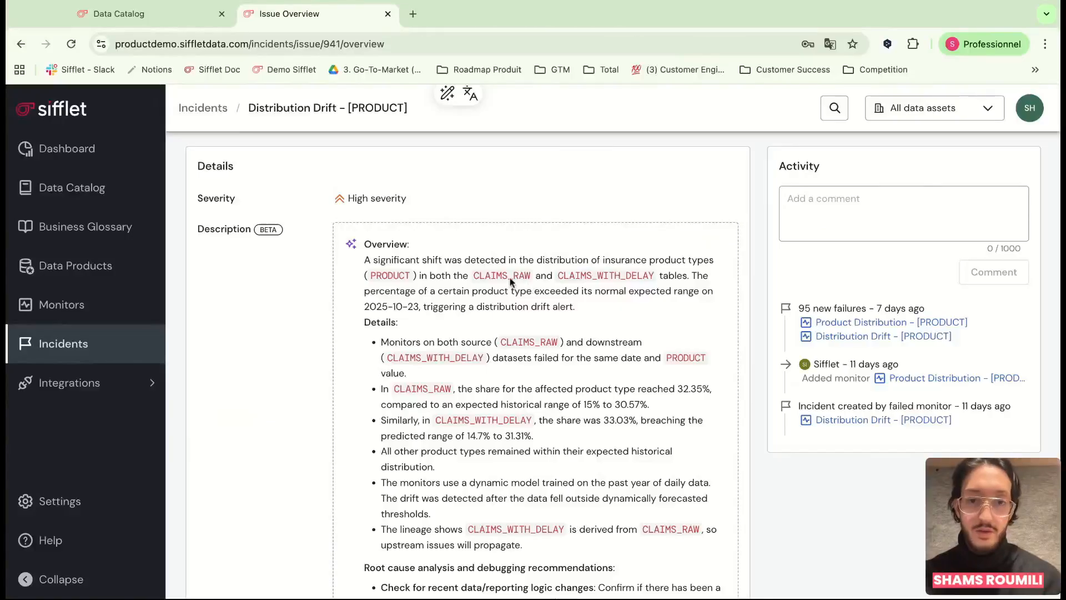
scroll(534, 283, "down", 2)
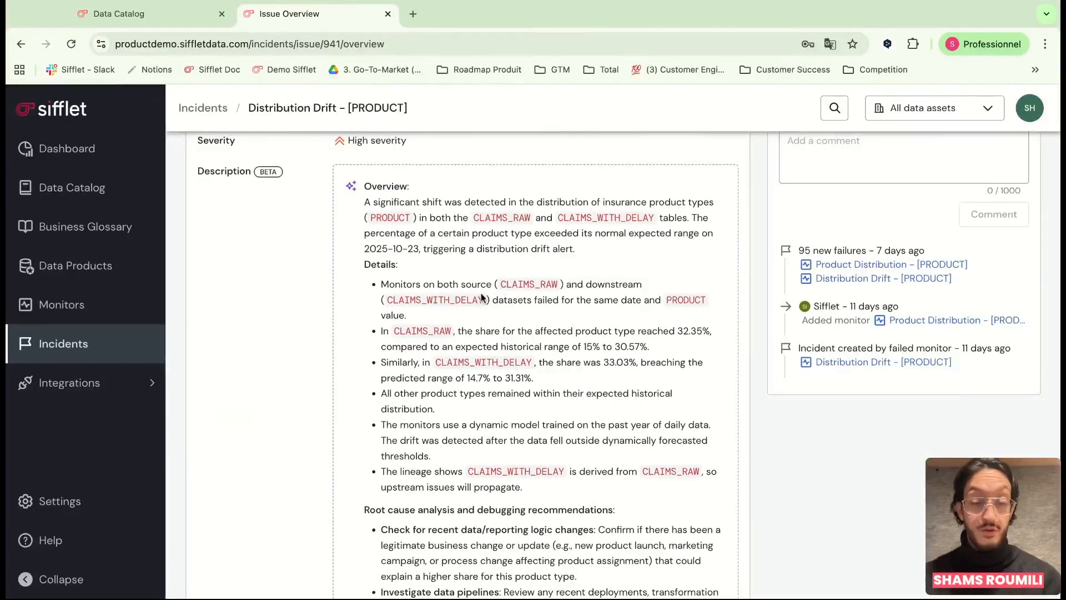
scroll(482, 298, "down", 3)
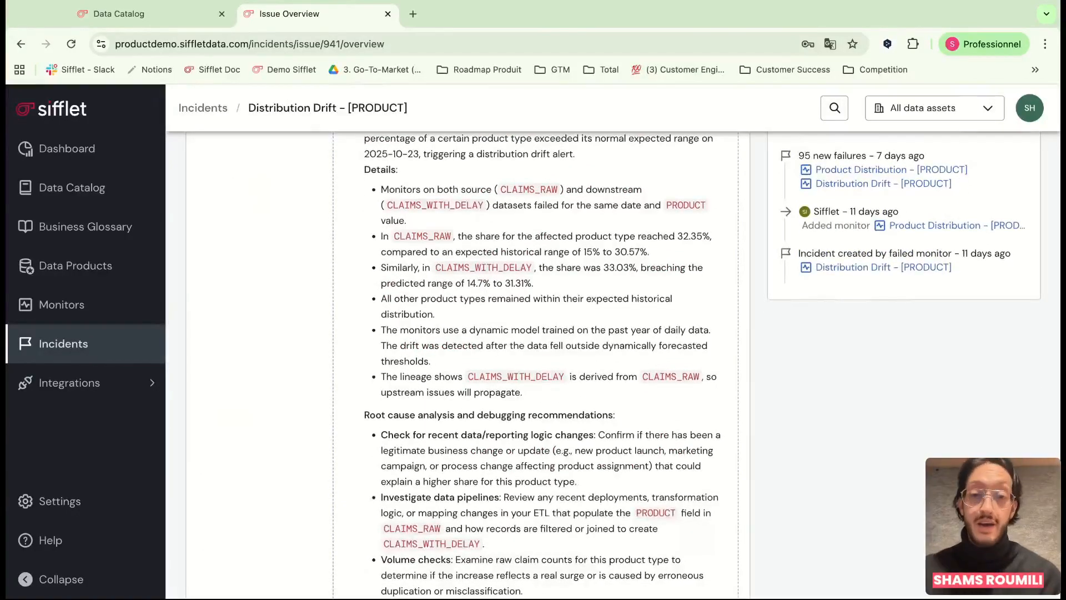
scroll(524, 406, "down", 1)
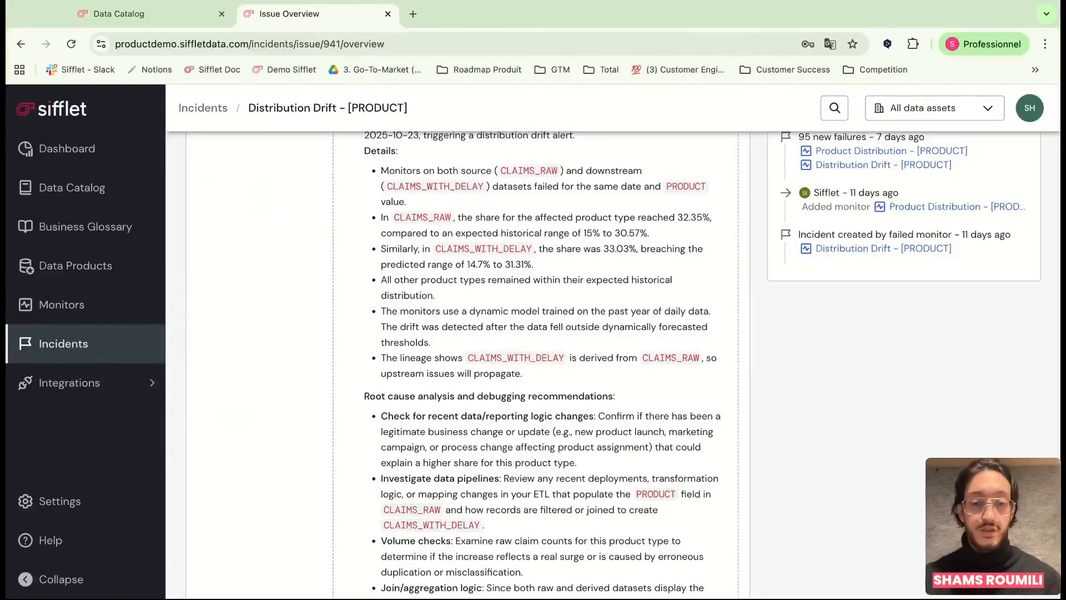
scroll(536, 360, "down", 4)
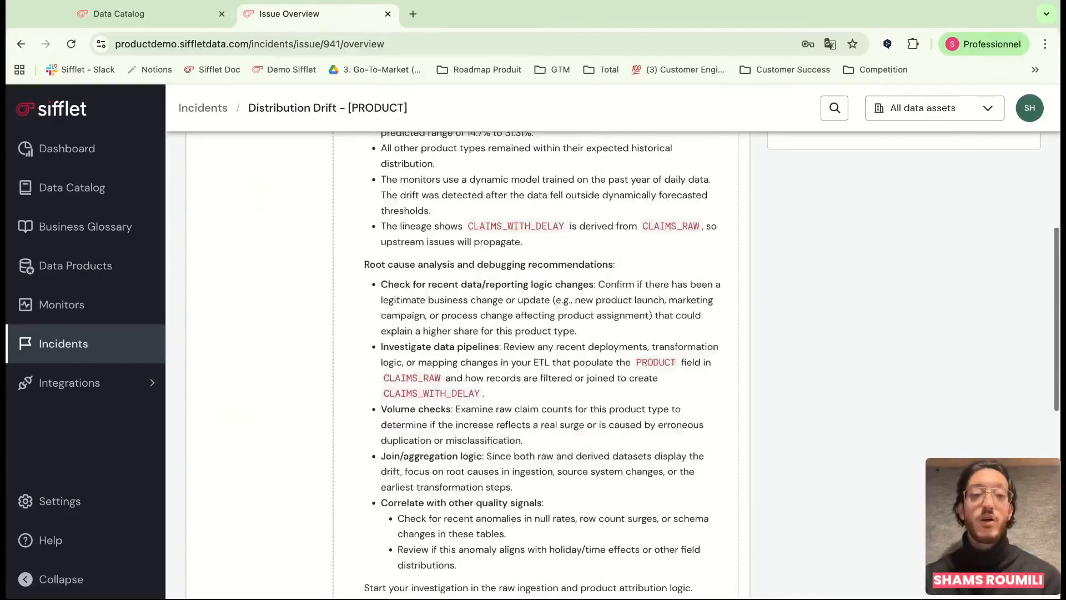
scroll(536, 361, "down", 7)
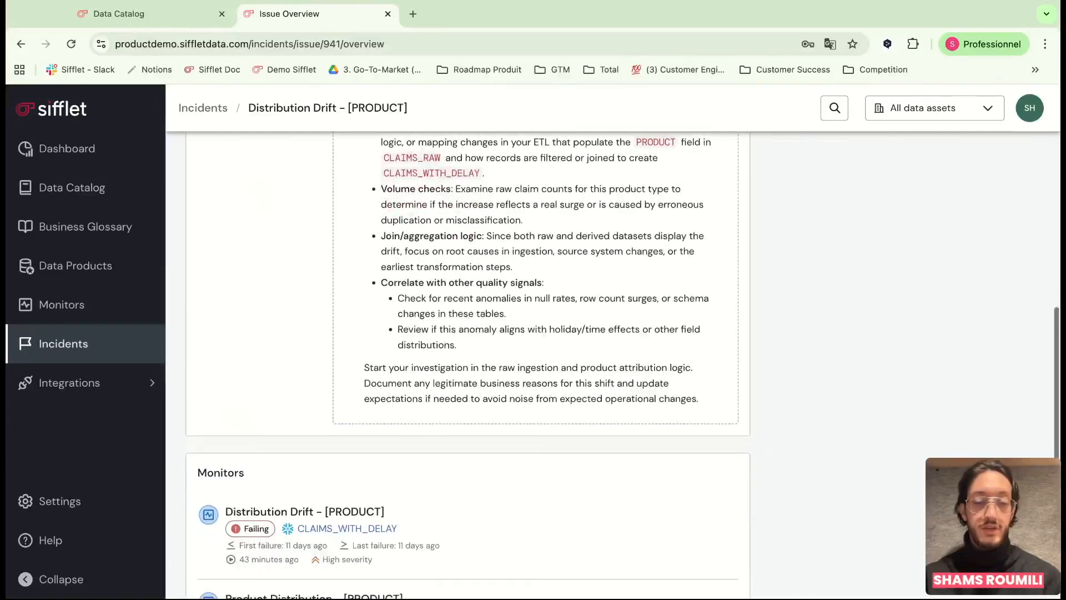
scroll(536, 360, "up", 15)
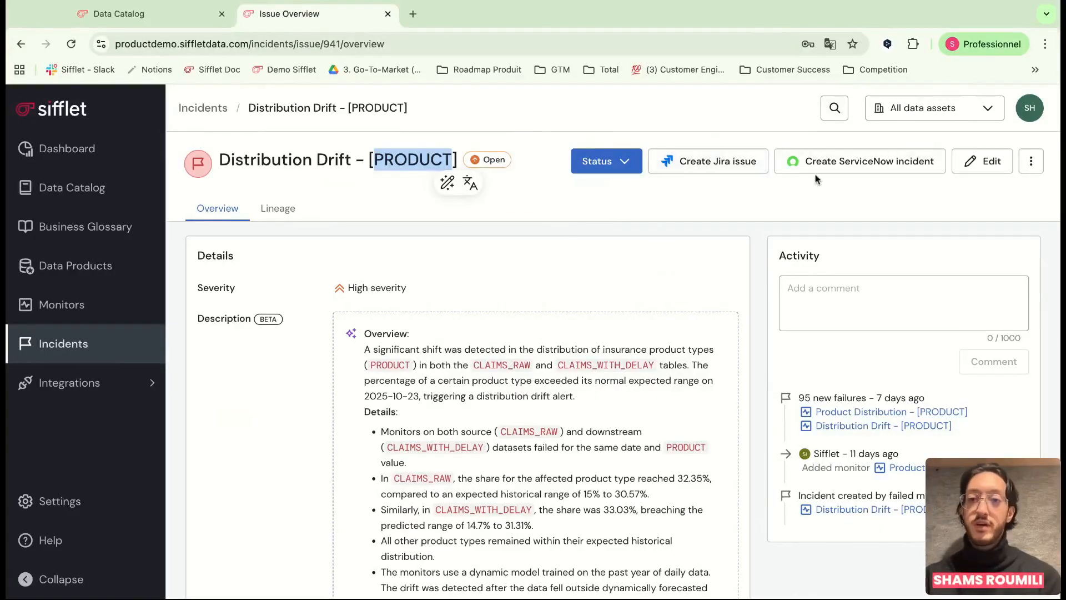
- Set the Distribution Drift - [PRODUCT] incident's status to In progress
left_click(624, 163)
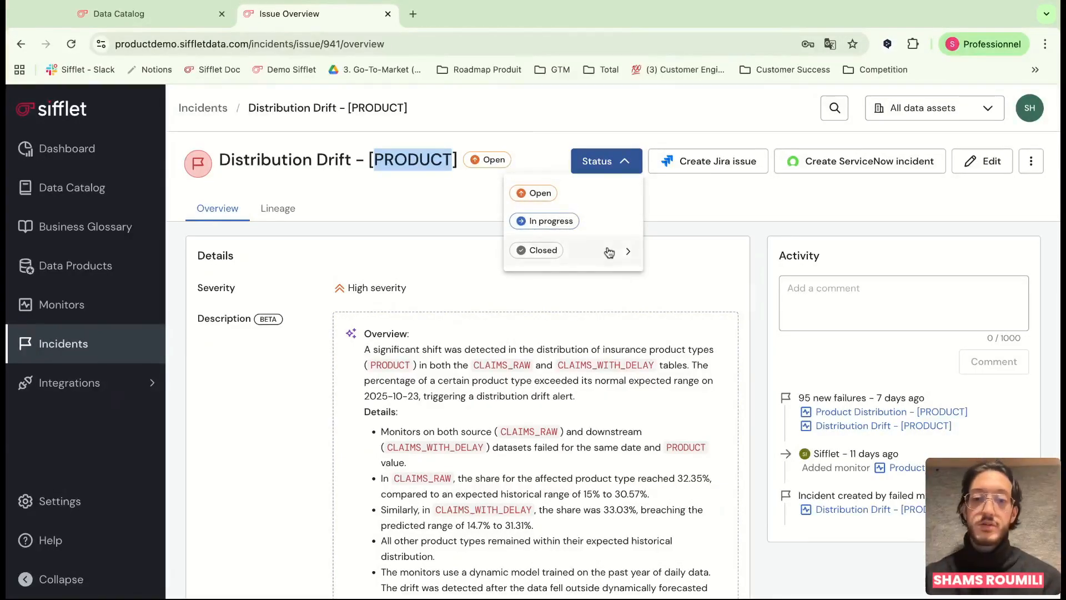
left_click(591, 224)
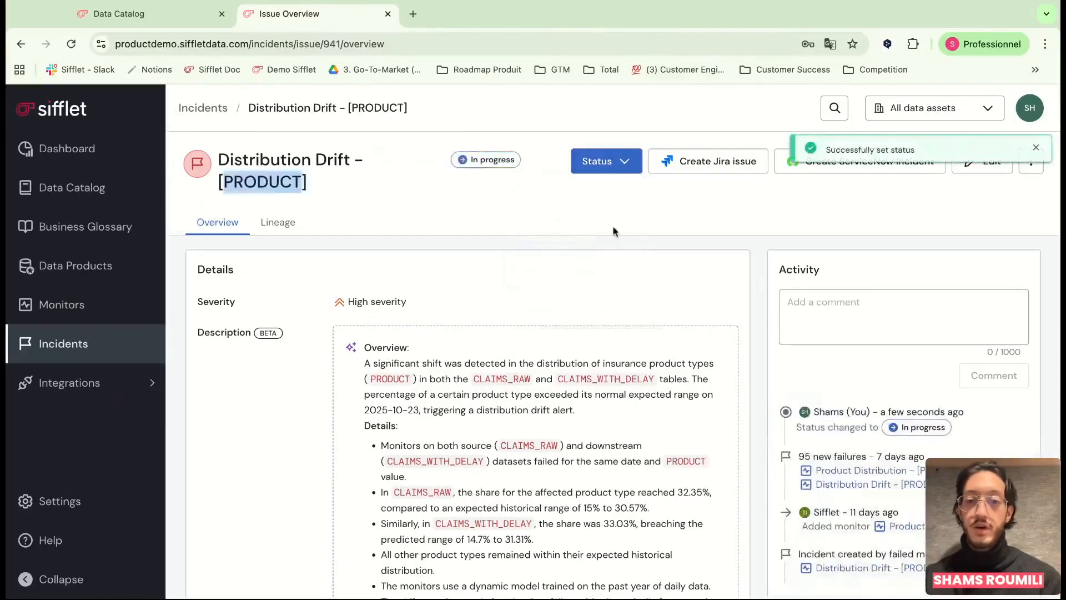
- Show the comment field in the incident's activity feed without adding a comment
left_click(835, 297)
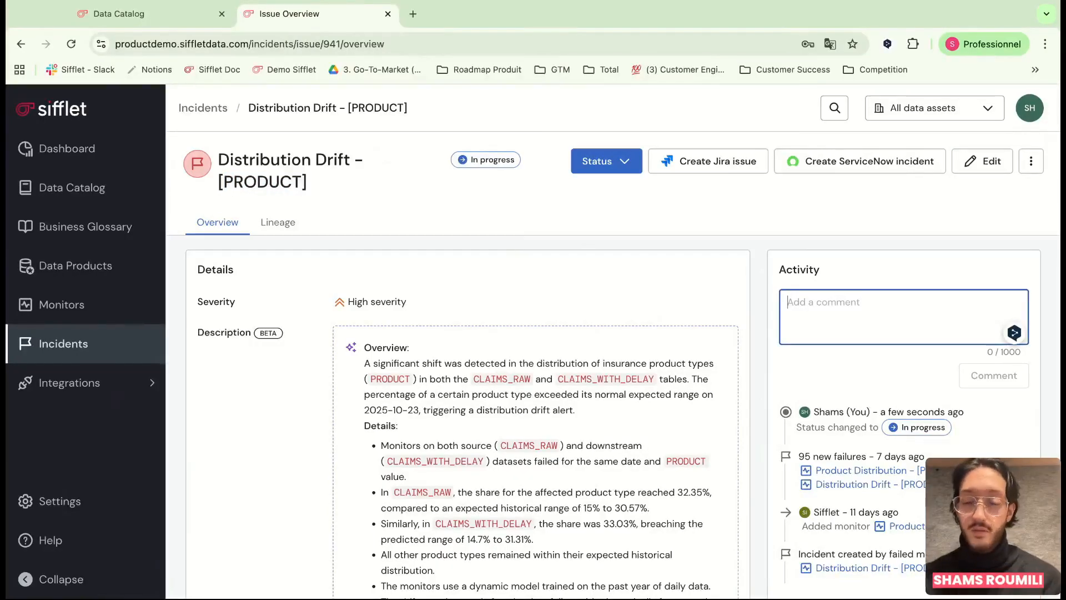
left_click(826, 281)
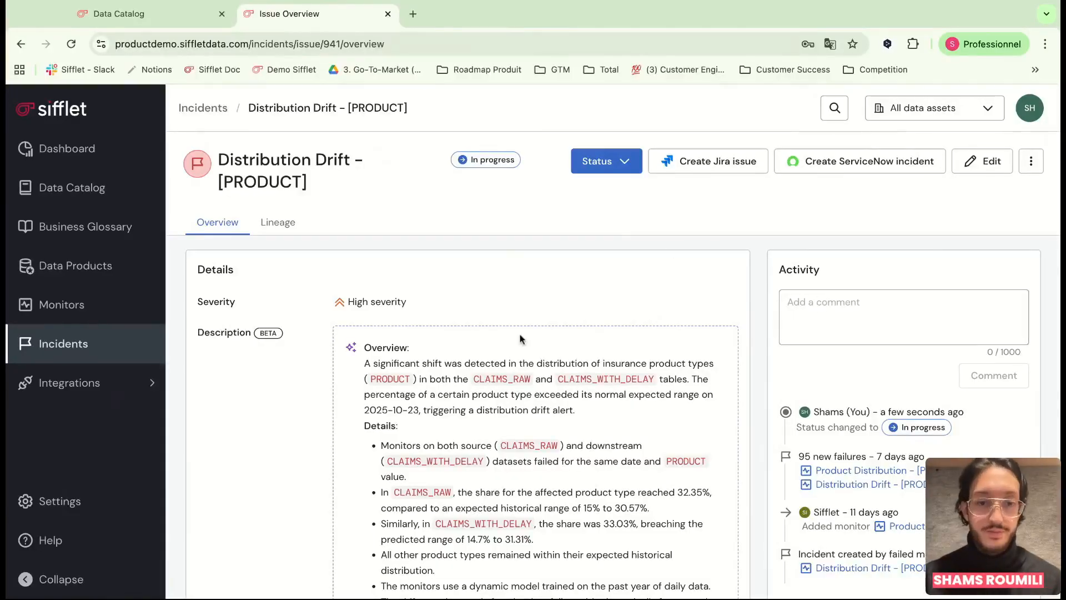
- Review the monitors related to the Distribution Drift - [PRODUCT] incident and open the incident's lineage
scroll(487, 293, "down", 10)
scroll(487, 293, "down", 5)
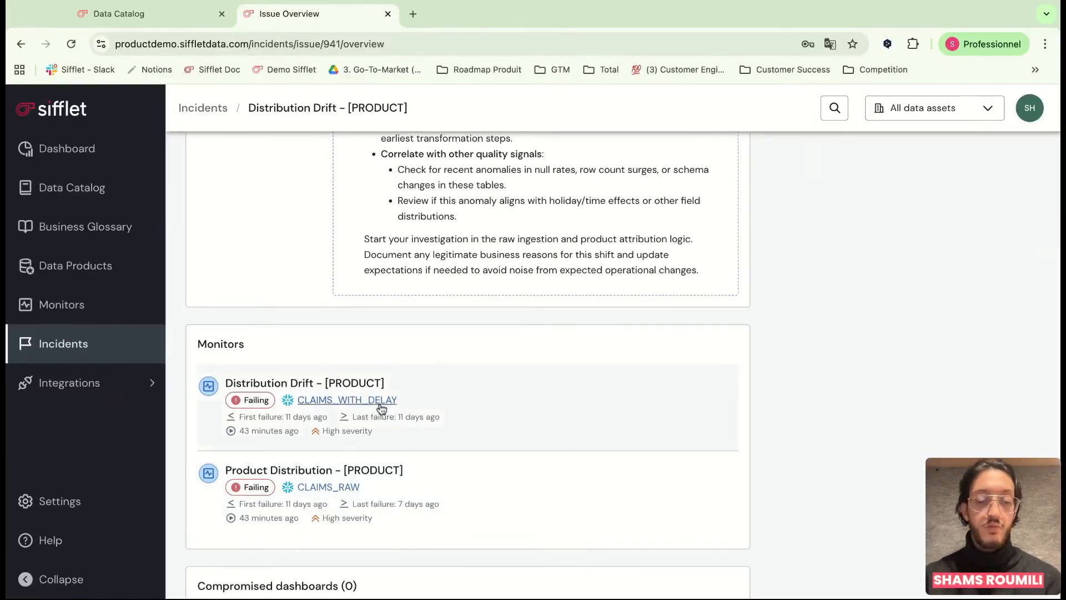
scroll(444, 419, "up", 10)
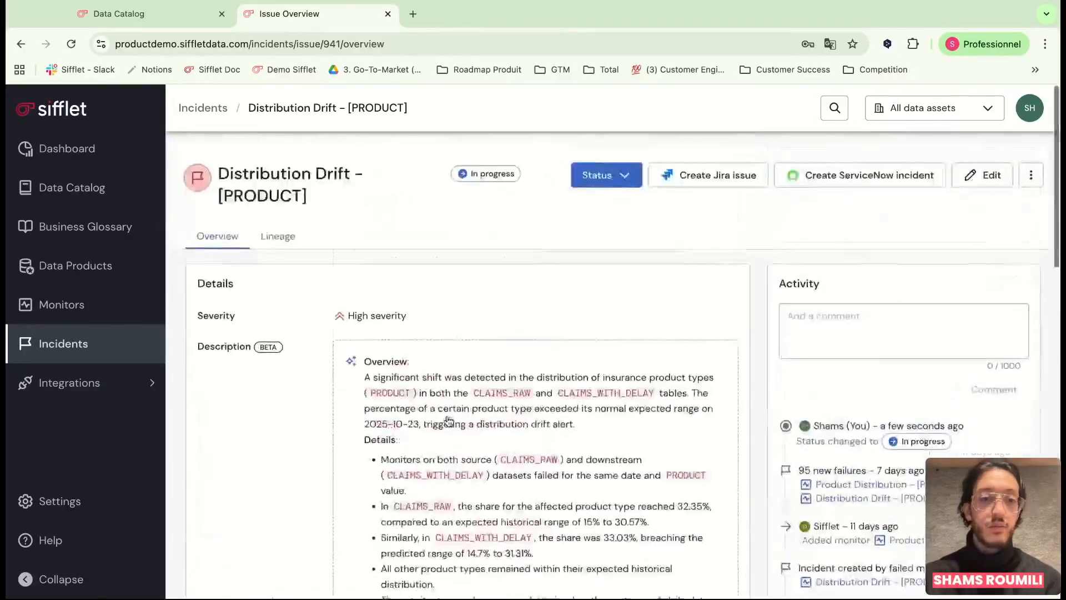
left_click(278, 223)
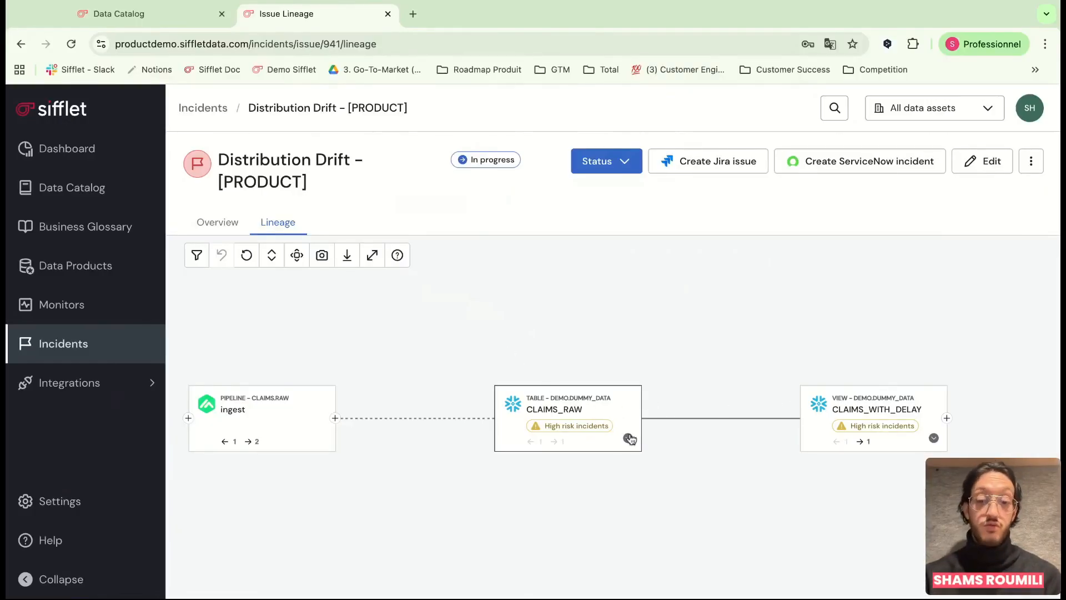
- Return to the incident's overview and open its related Distribution Drift - [PRODUCT] monitor on CLAIMS_WITH_DELAY
left_click(216, 229)
scroll(439, 406, "down", 10)
scroll(443, 406, "up", 1)
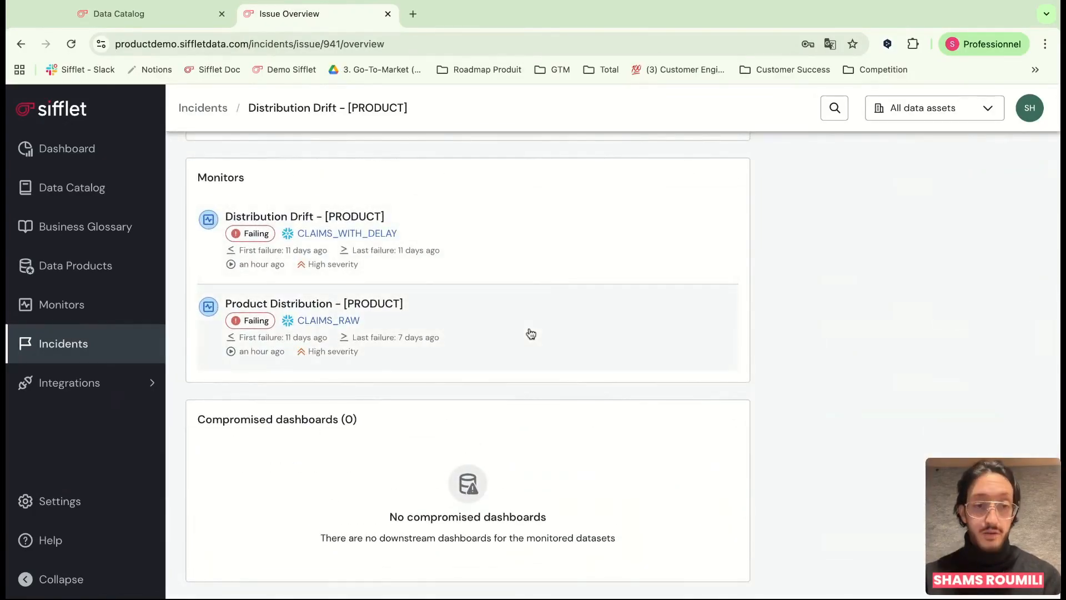
scroll(531, 333, "up", 3)
scroll(531, 405, "up", 10)
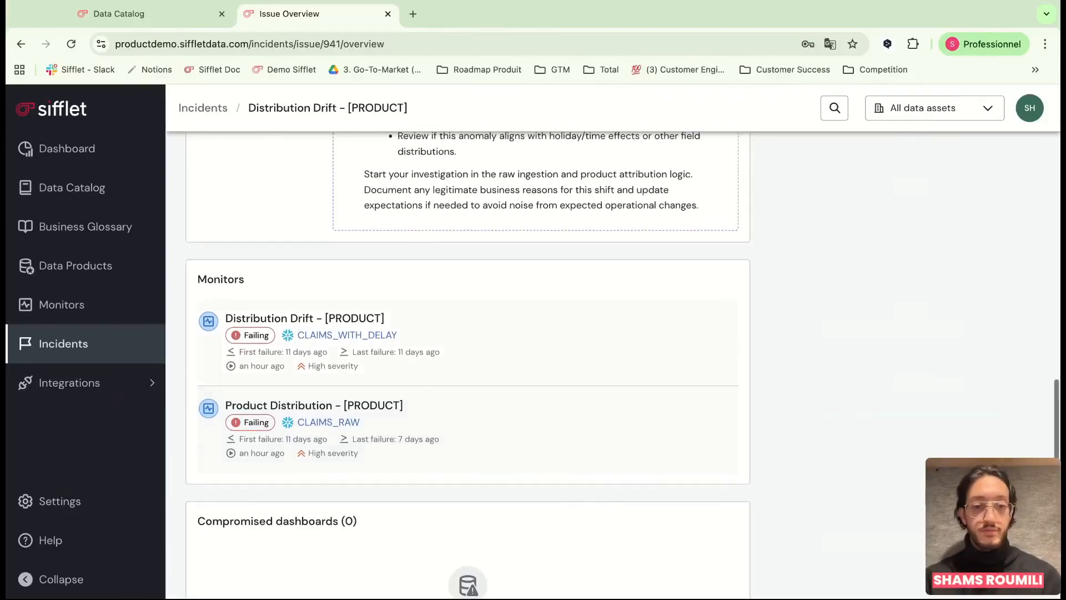
scroll(531, 360, "up", 8)
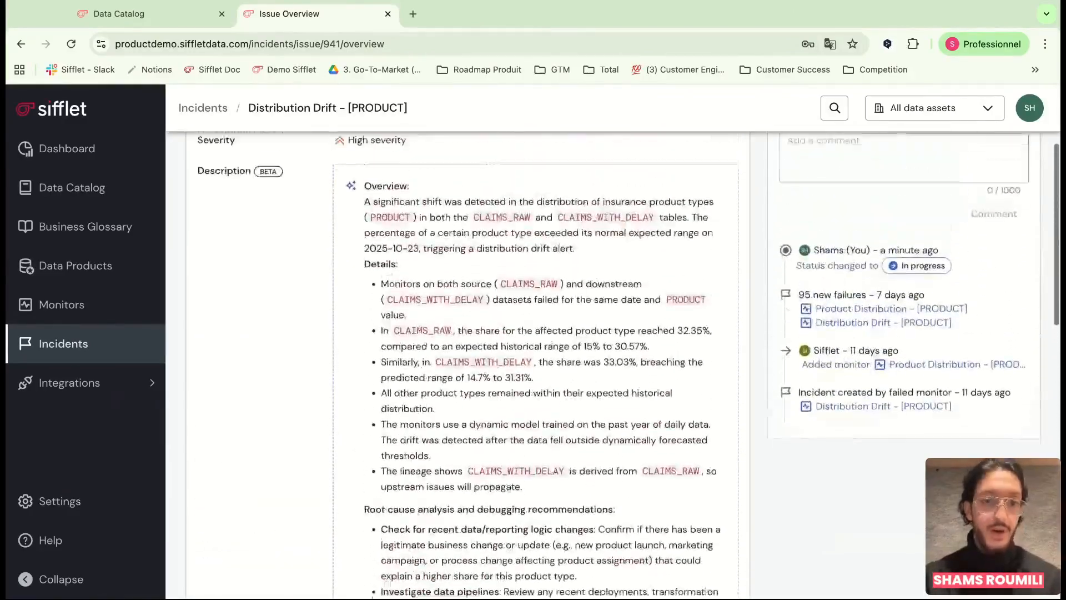
scroll(416, 381, "down", 15)
scroll(416, 381, "up", 1)
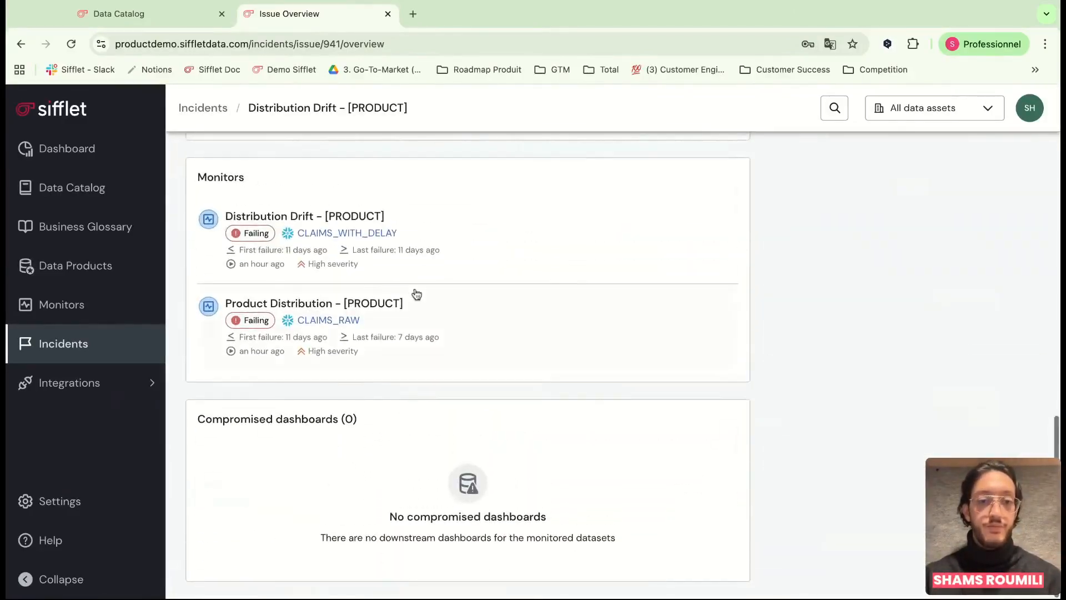
left_click(411, 255)
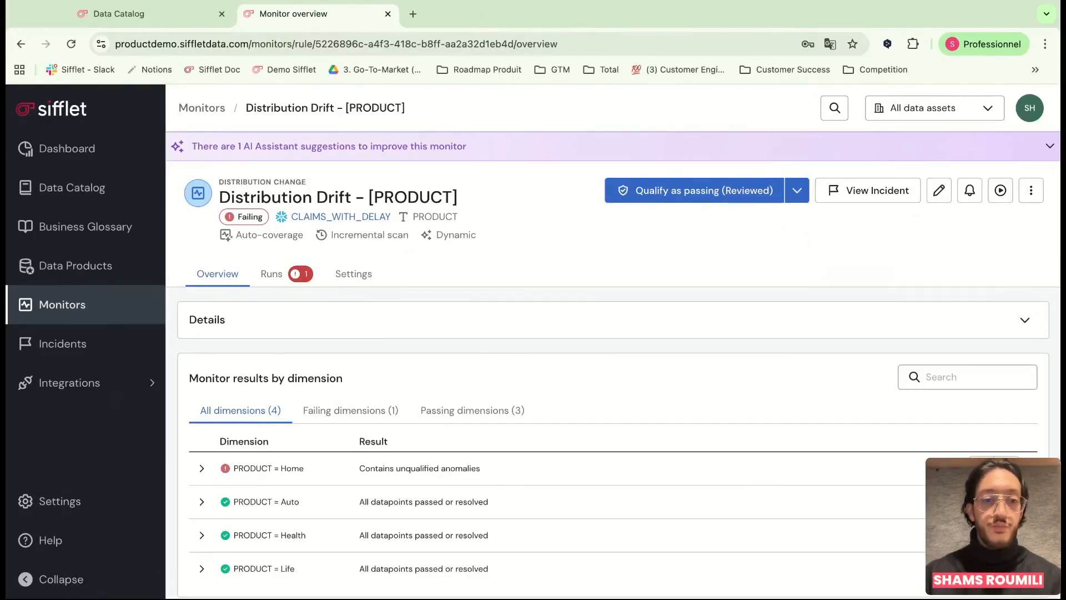
- Expand the PRODUCT = Home dimension in the monitor results and examine its metric chart against the expected range
scroll(443, 332, "down", 1)
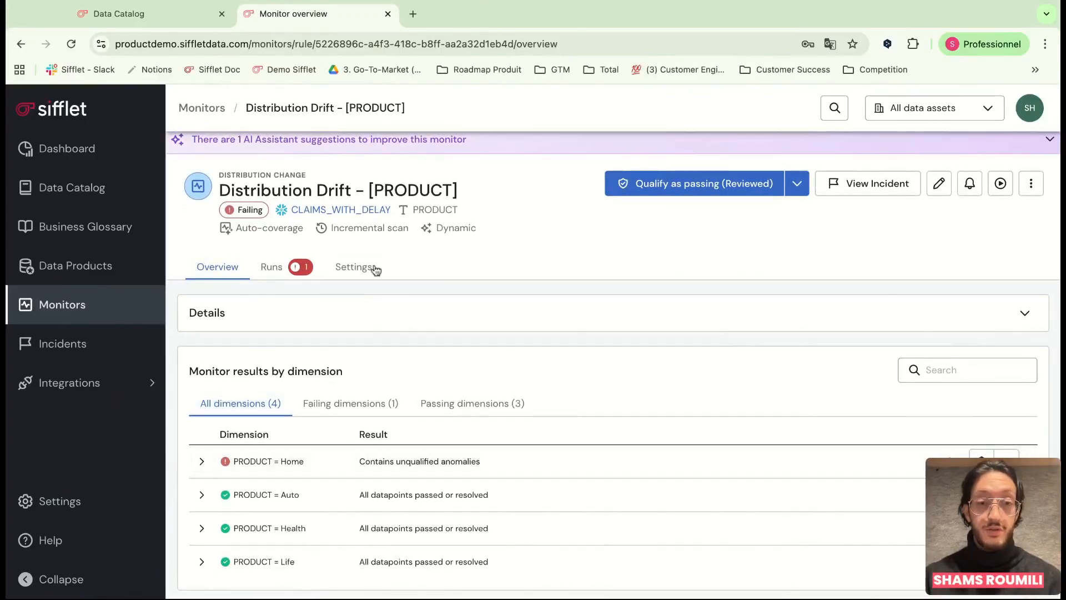
left_click(201, 463)
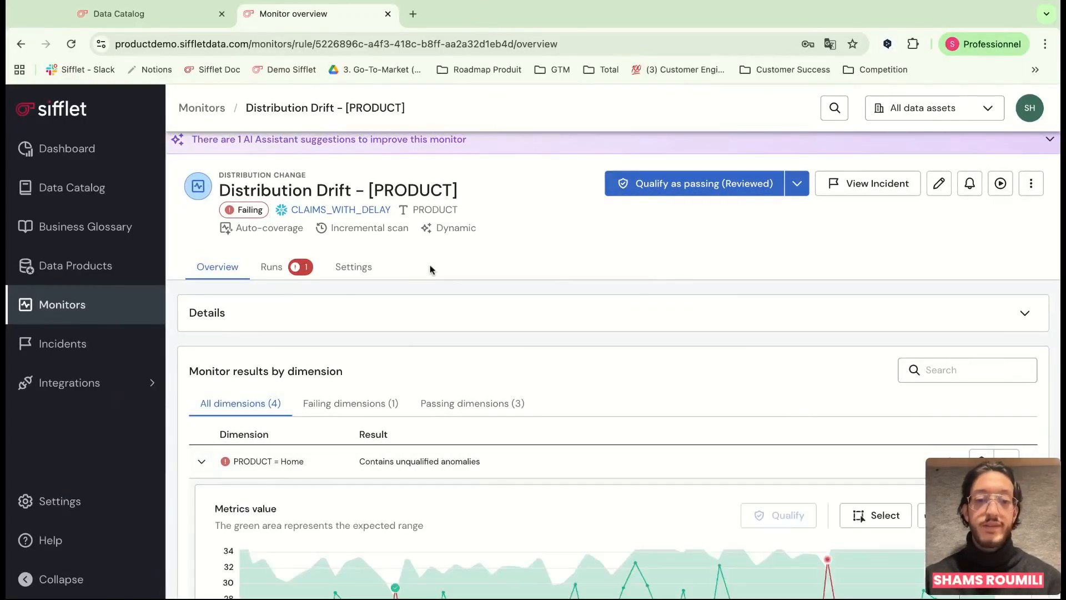
scroll(655, 265, "down", 3)
scroll(656, 262, "up", 3)
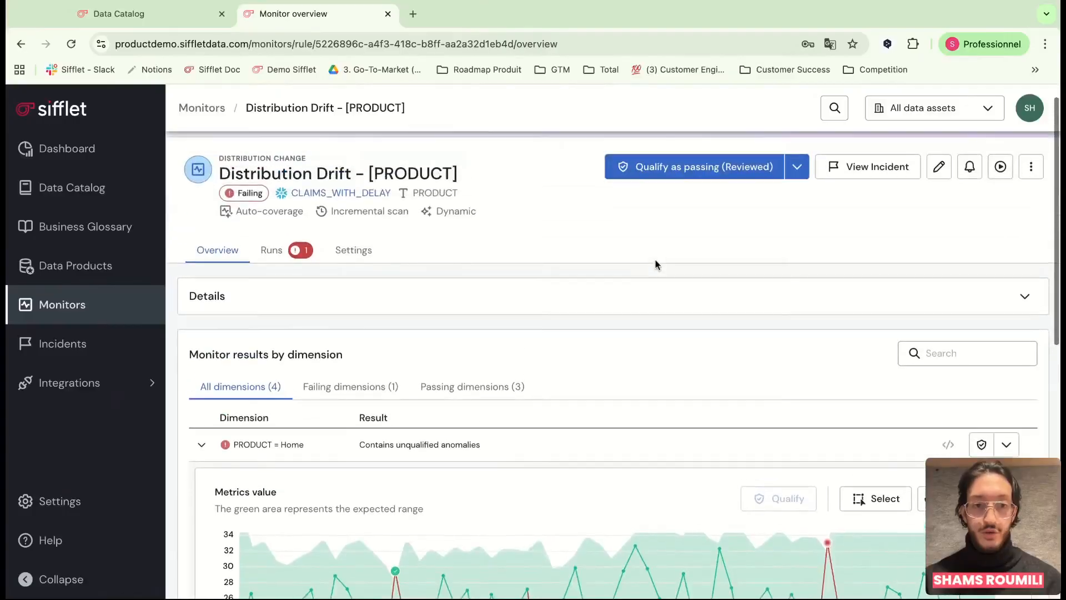
scroll(783, 288, "down", 3)
scroll(784, 287, "down", 2)
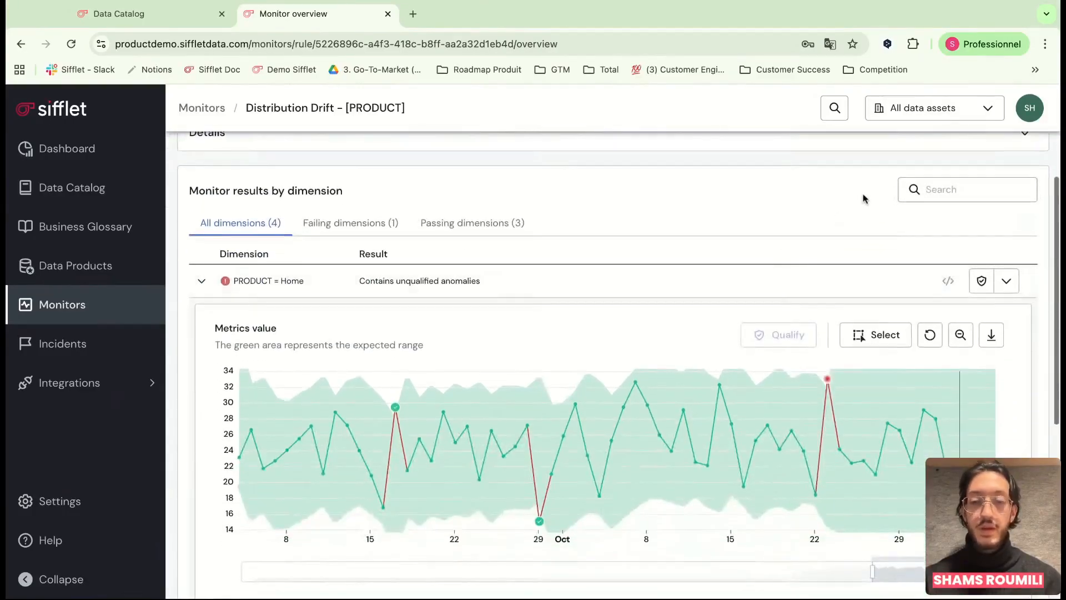
scroll(860, 199, "up", 3)
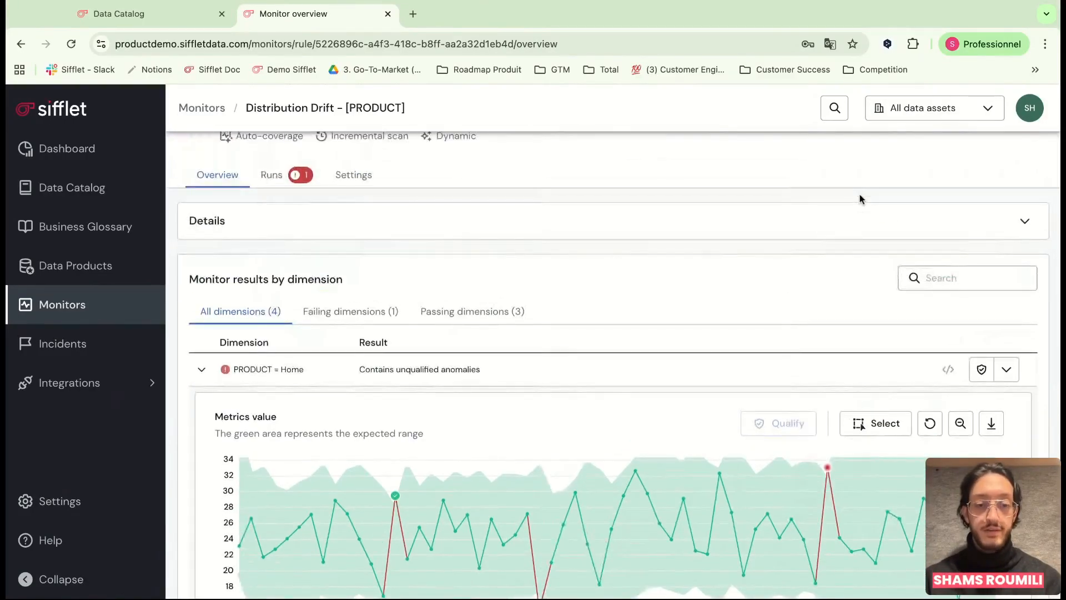
scroll(860, 199, "down", 3)
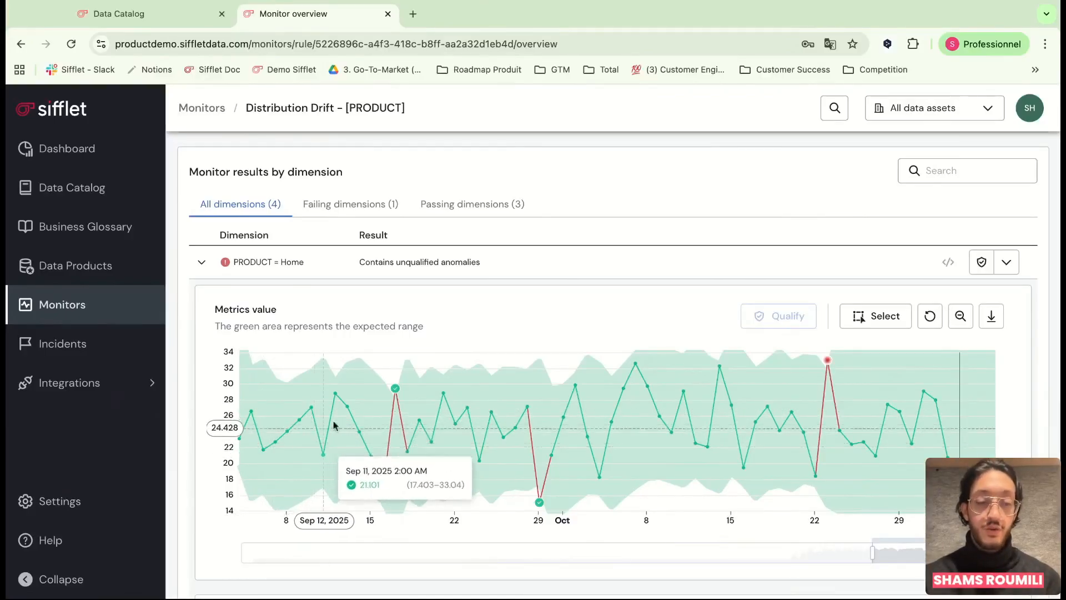
scroll(560, 213, "up", 1)
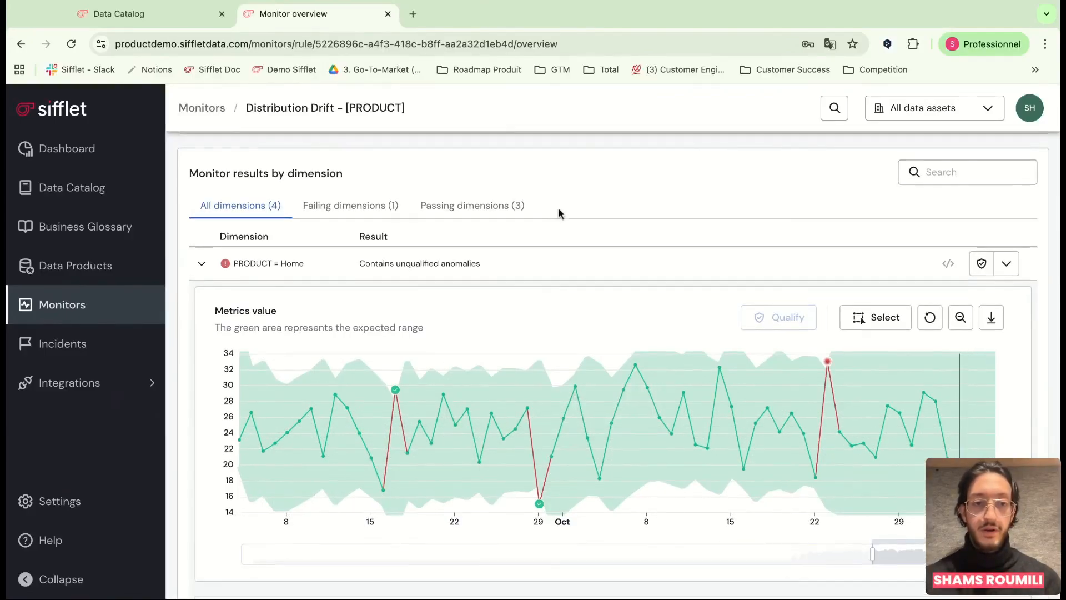
scroll(559, 215, "down", 1)
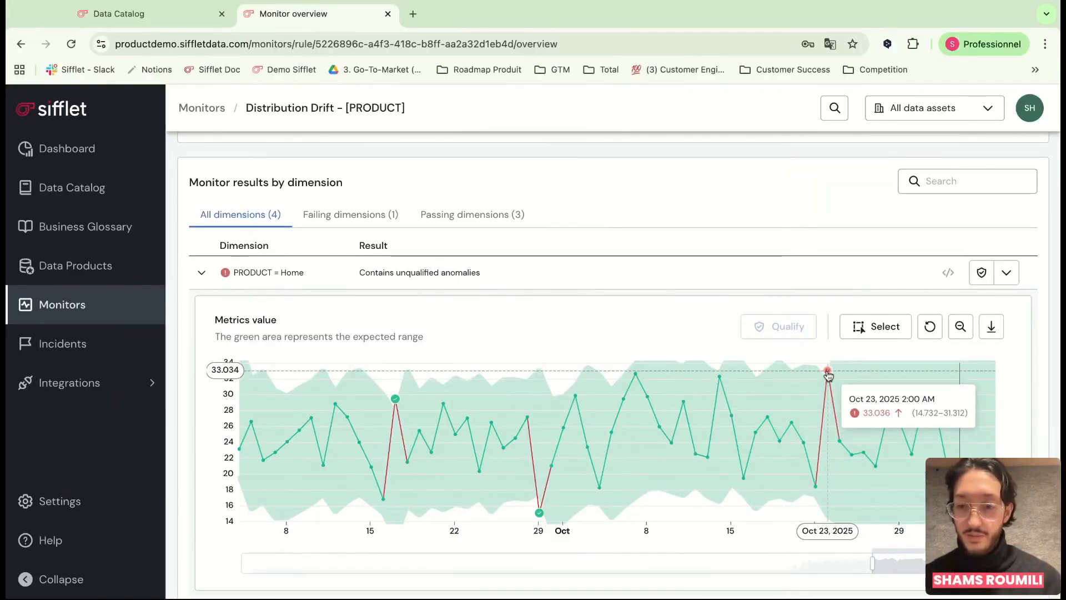
- Open the Oct 23, 2025 anomaly for qualification and highlight its expected range
left_click(828, 372)
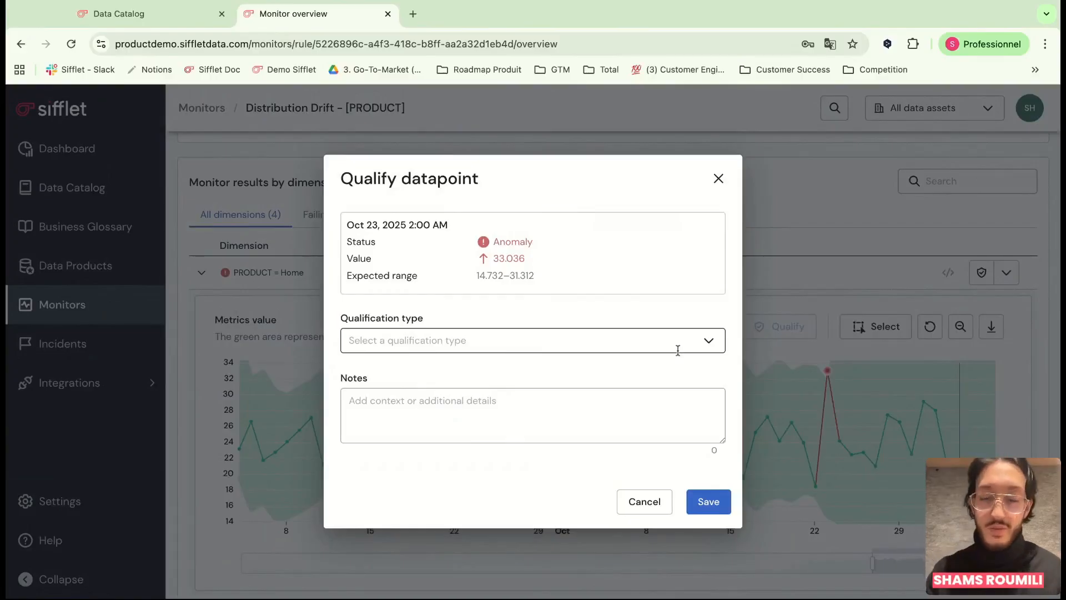
left_click_drag(494, 260, 530, 278)
left_click(586, 302)
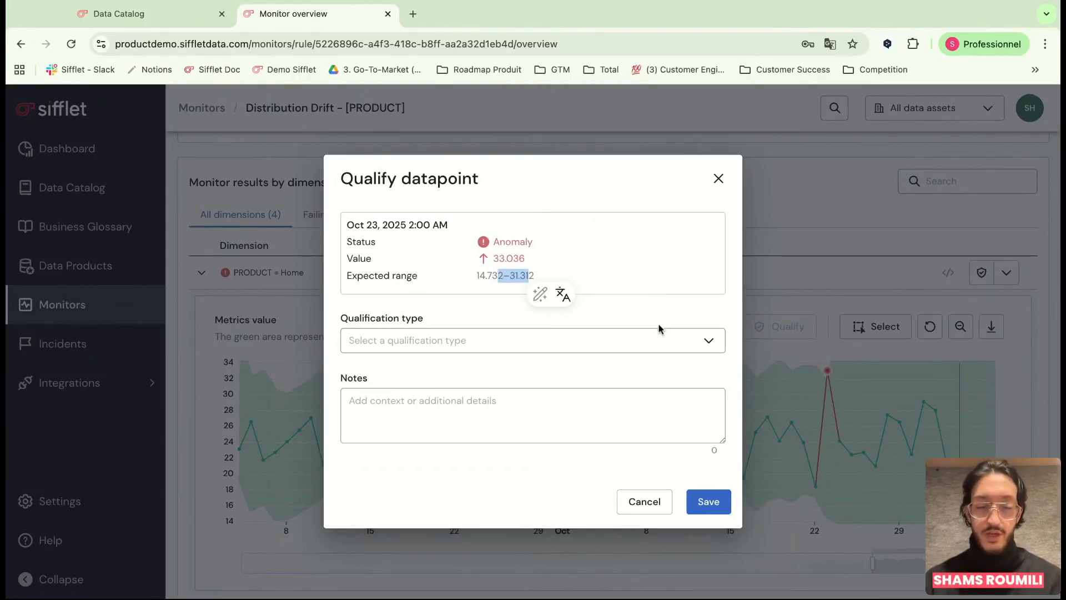
- Try qualifying the datapoint as False positive / Expected, review the notes field and other qualification types, and close the dialog without saving
left_click(655, 342)
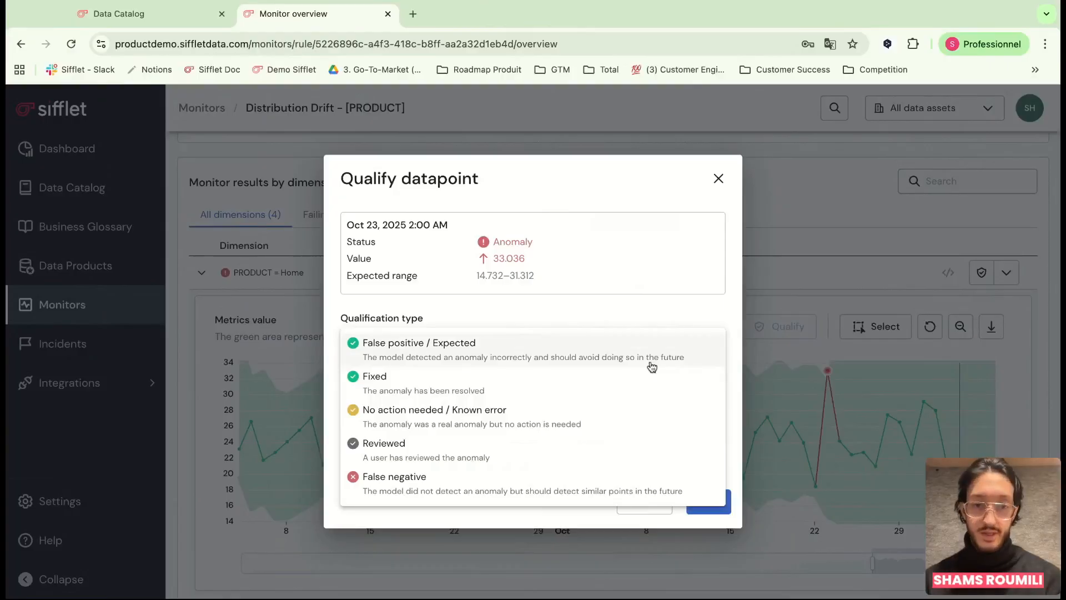
left_click(652, 366)
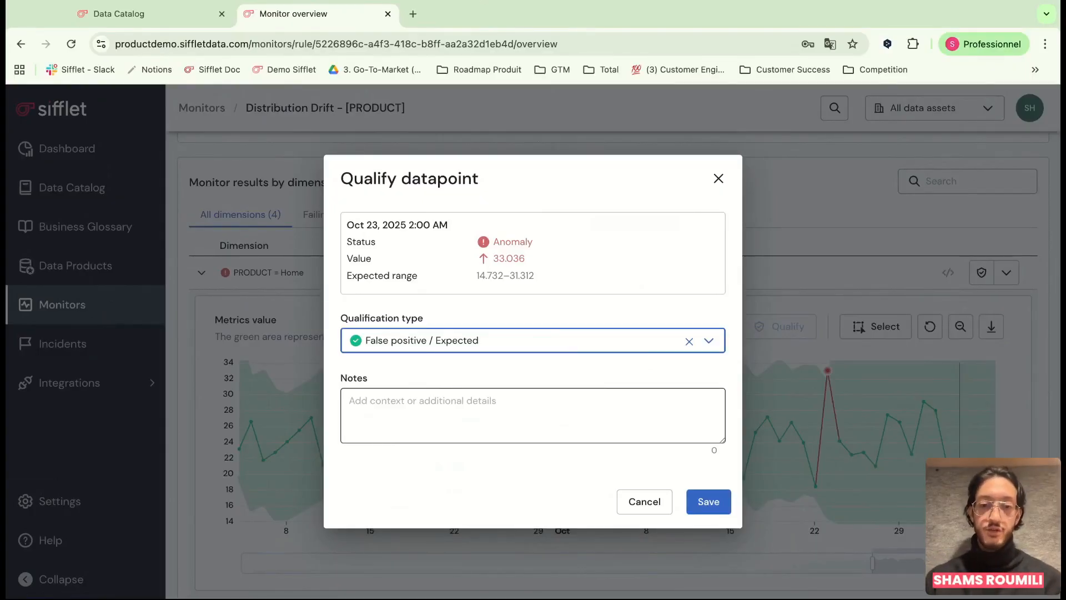
left_click(566, 404)
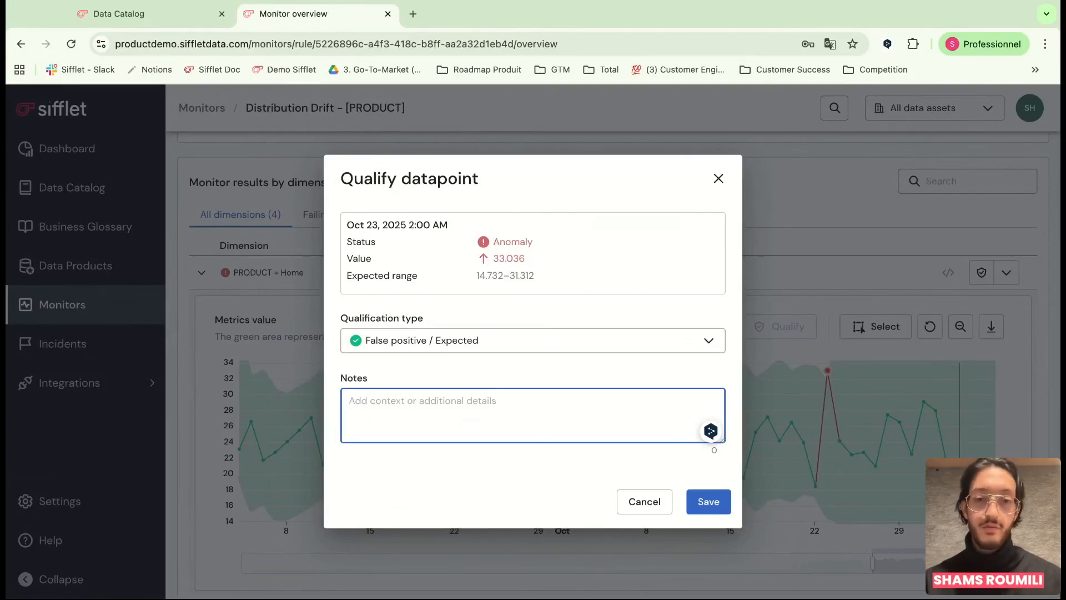
left_click(555, 338)
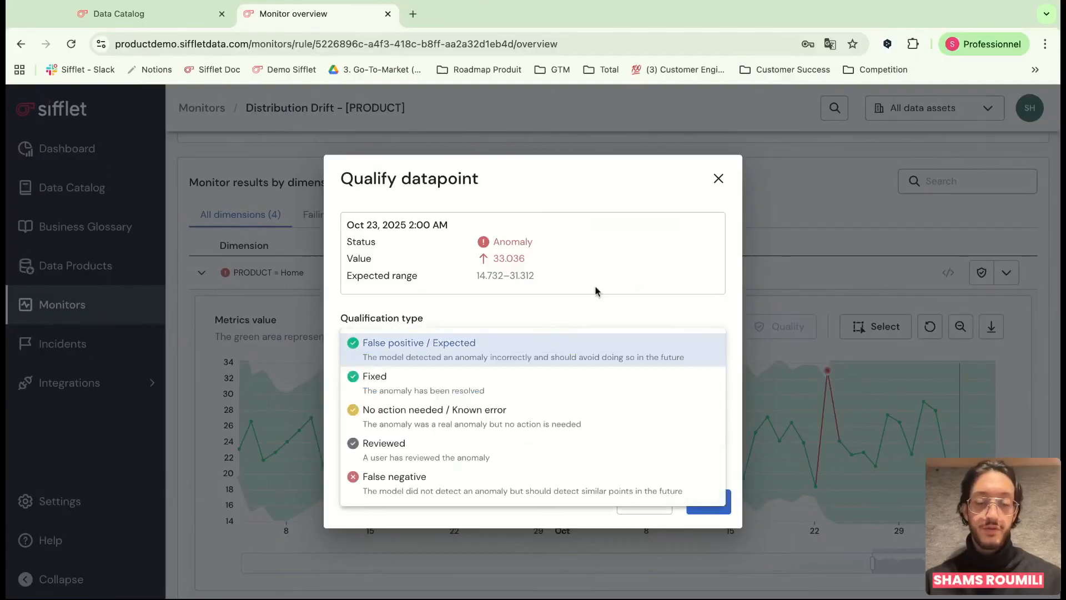
left_click(719, 179)
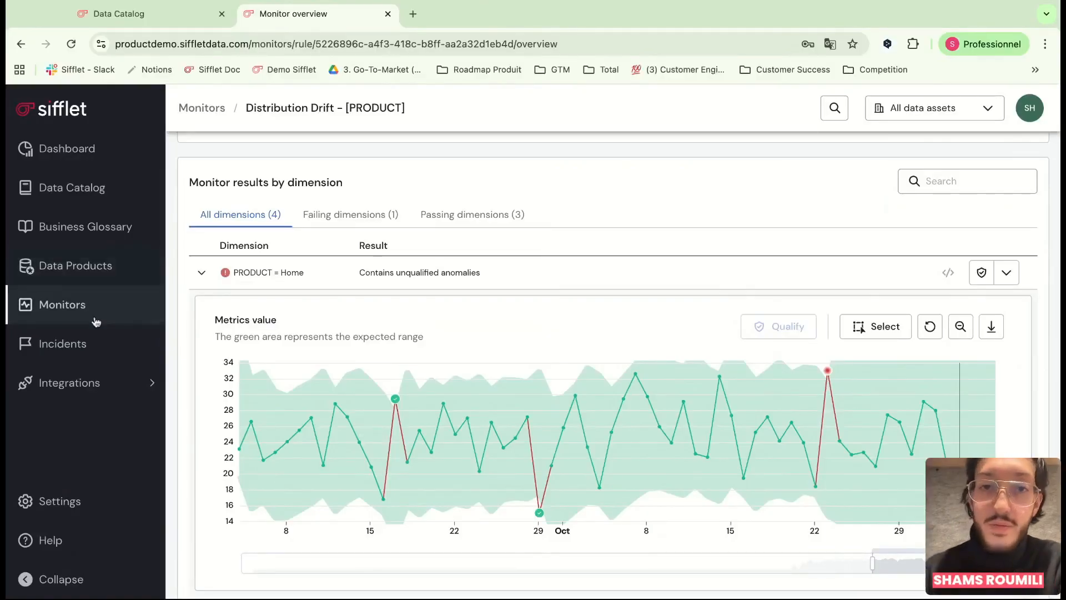
- Open the Domains settings, start a new domain and look over its name, description, data asset and user sections
left_click(71, 501)
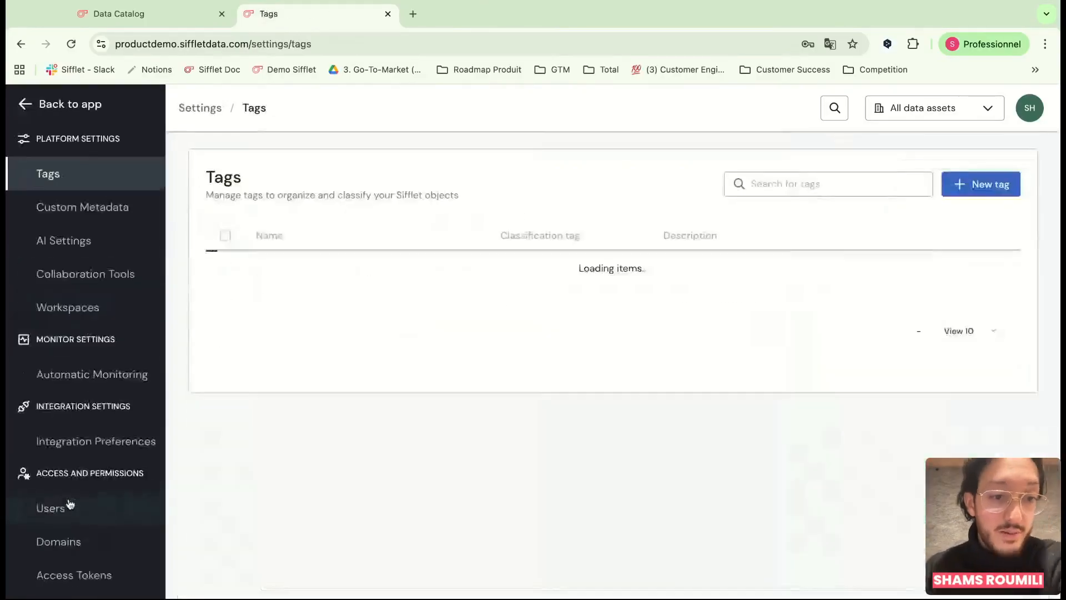
scroll(115, 298, "down", 2)
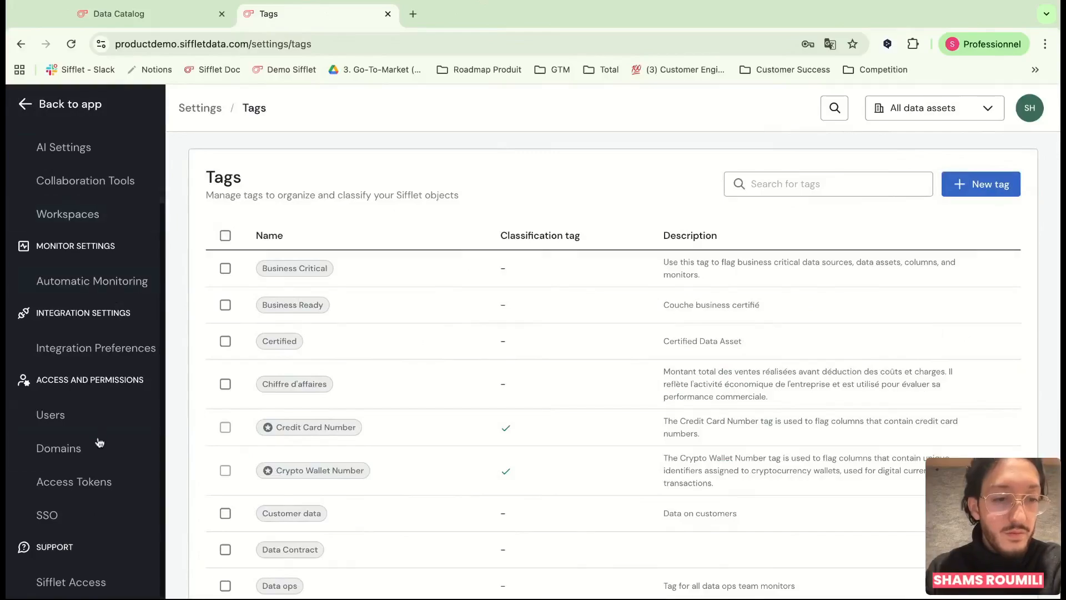
left_click(98, 444)
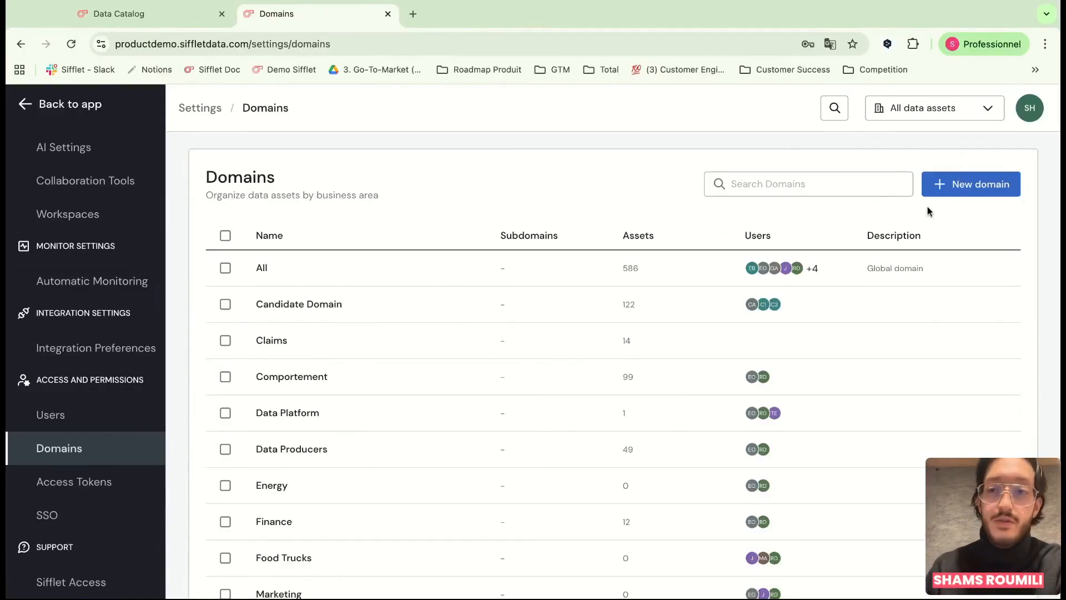
left_click(969, 186)
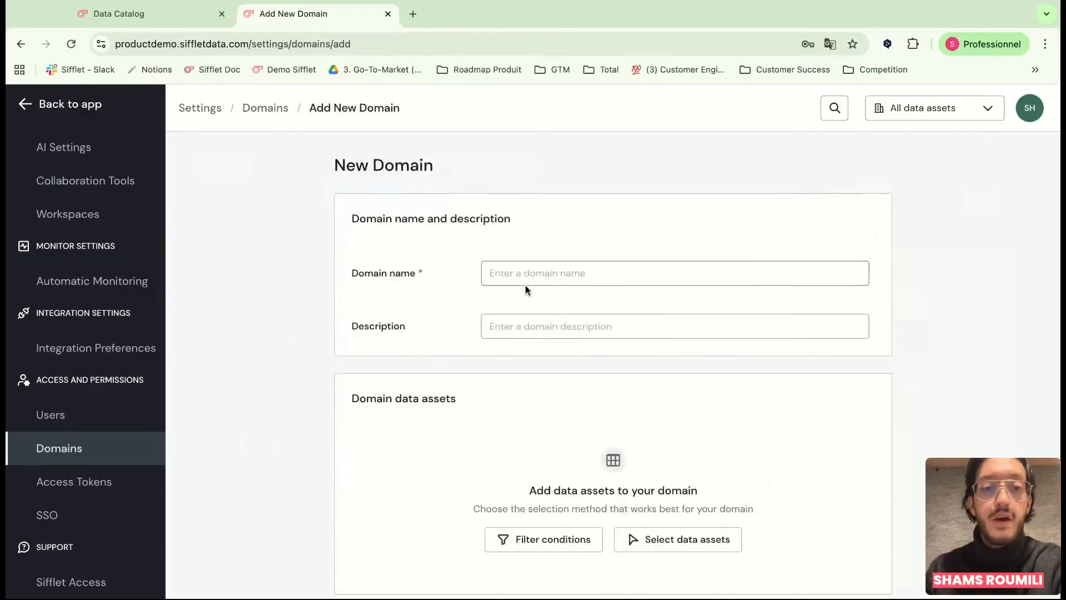
left_click(588, 283)
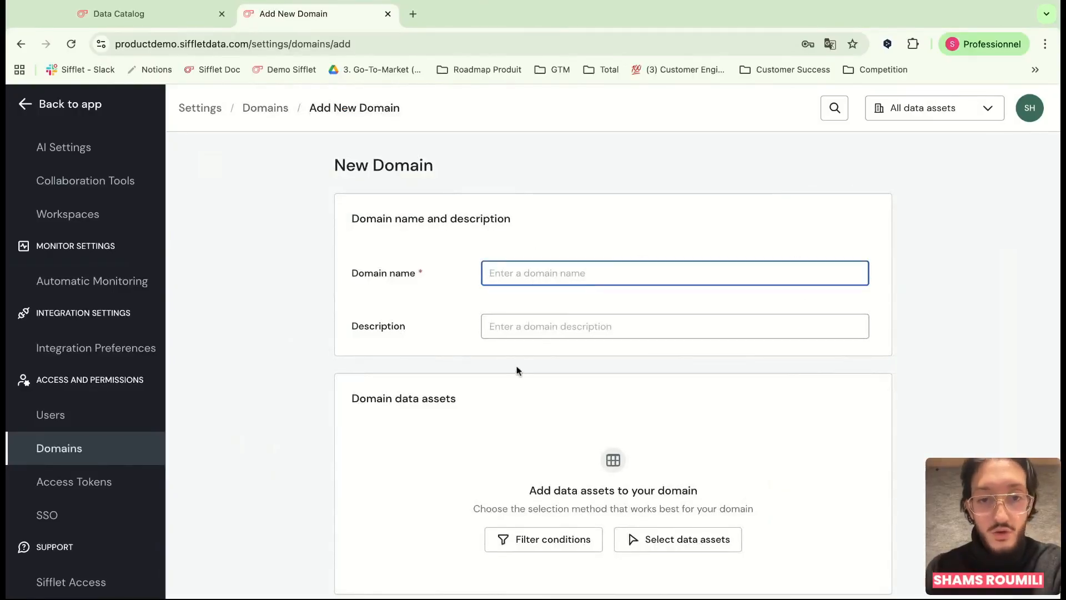
scroll(516, 371, "down", 3)
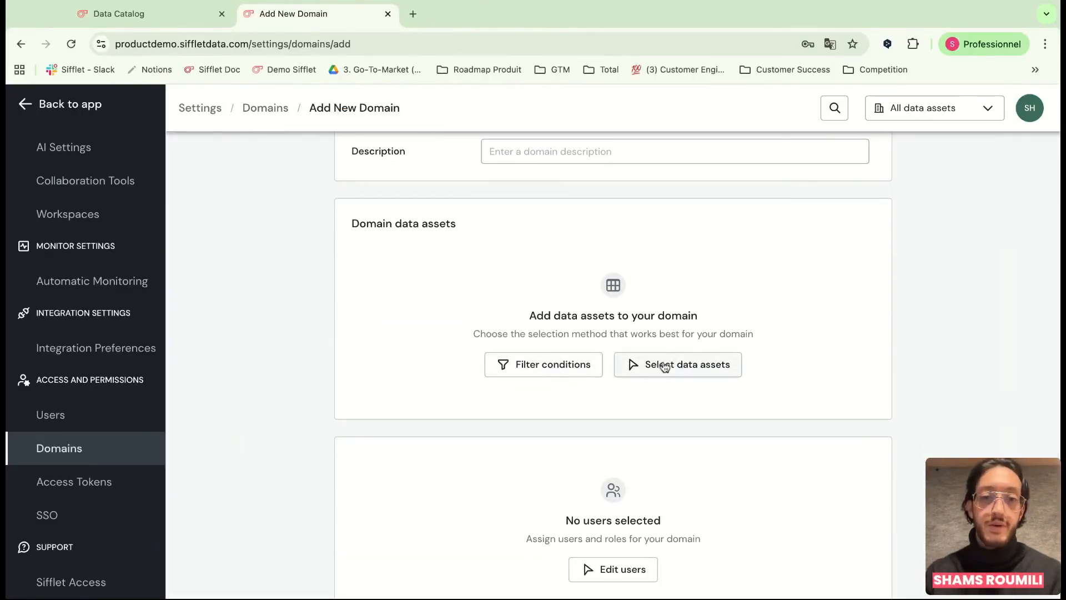
scroll(661, 364, "up", 2)
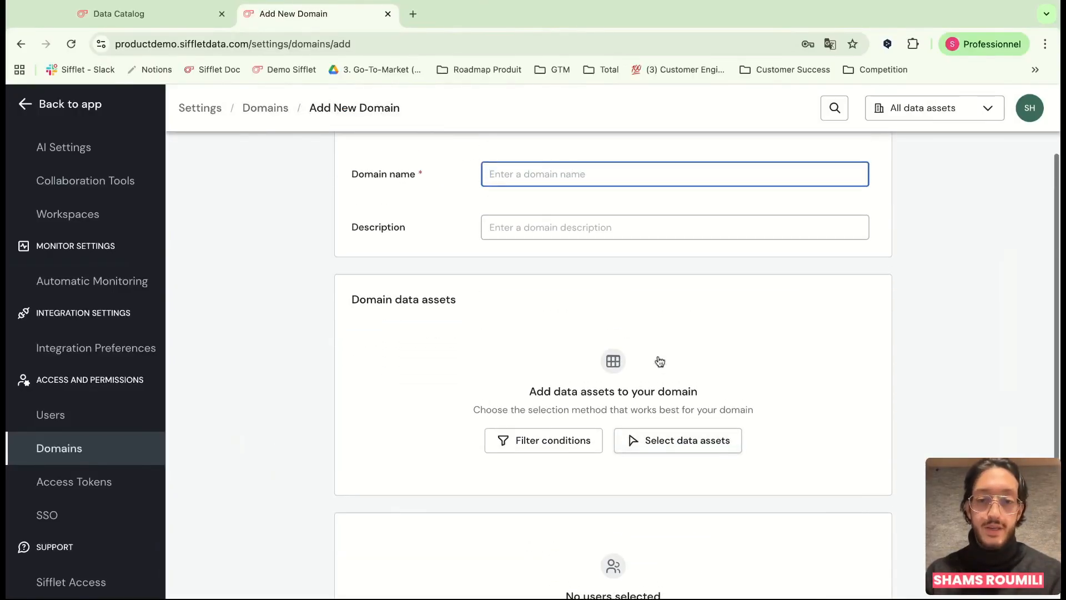
- Open the manual data asset selection for the new domain and filter the assets to Tables & Views
left_click(664, 452)
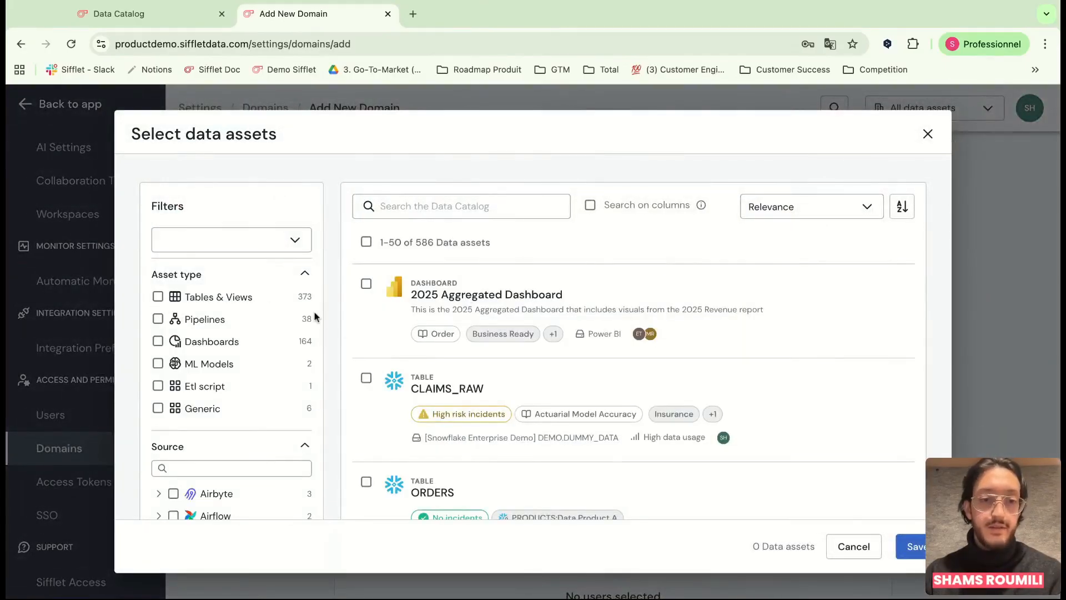
scroll(411, 356, "down", 3)
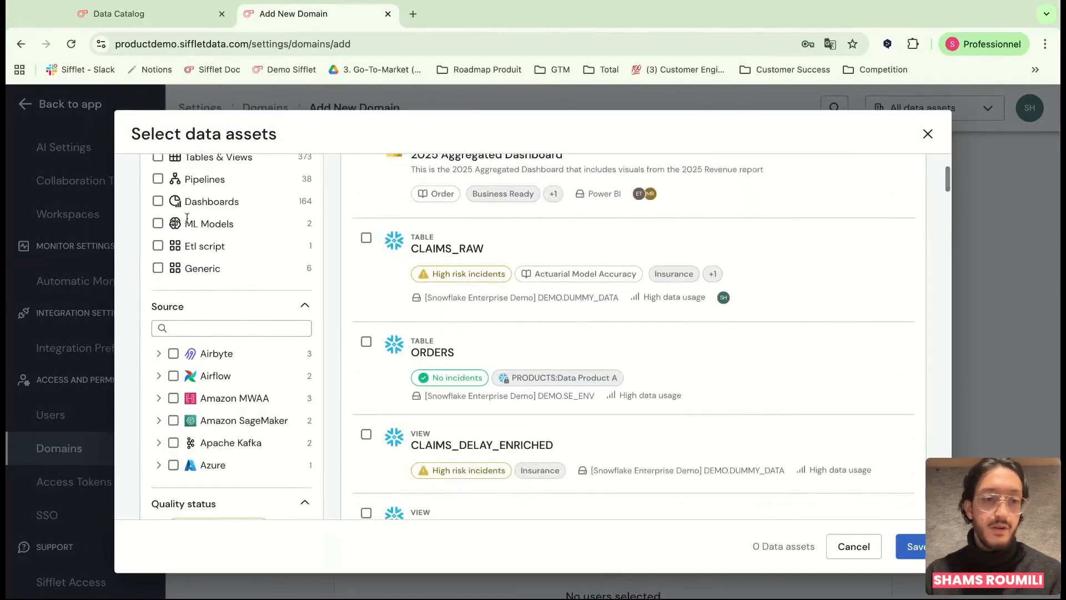
left_click(158, 158)
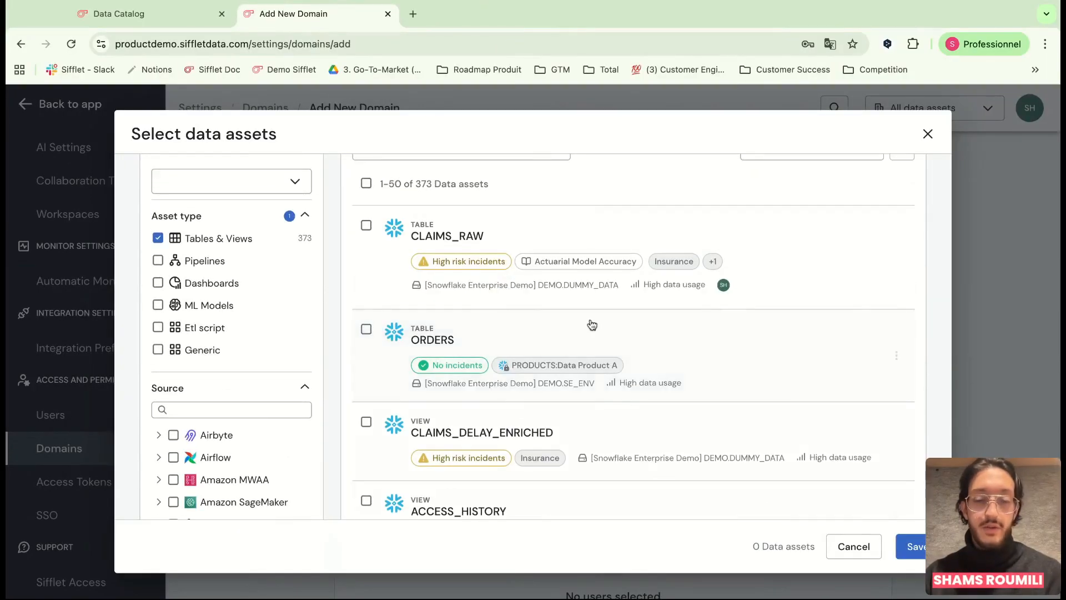
- Dismiss the data asset selection, try adding the first listed user to the new domain, and review the assignable roles before closing without saving
scroll(632, 333, "up", 1)
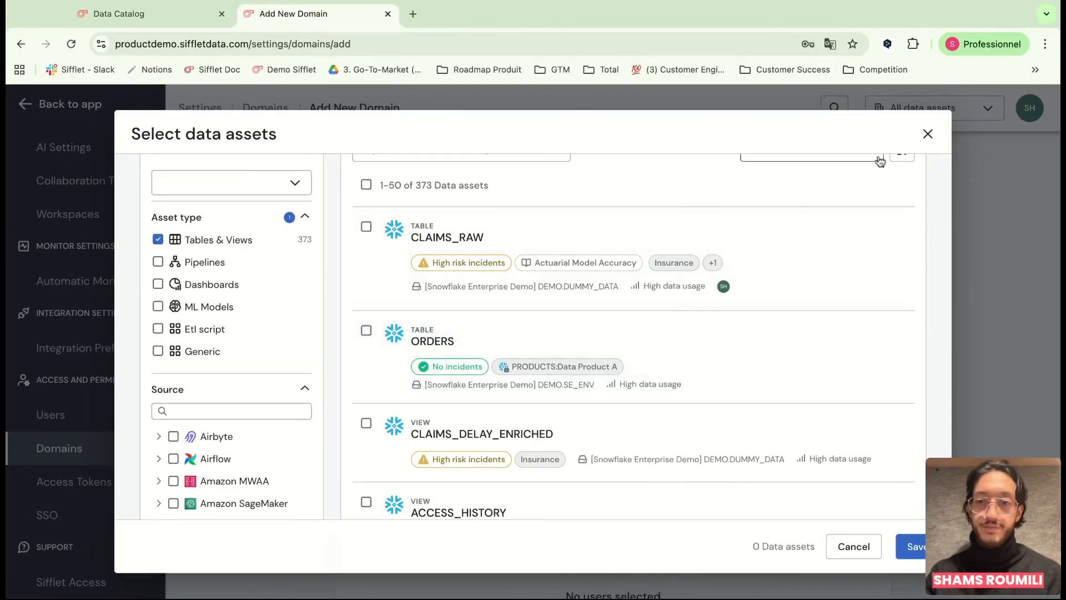
left_click(927, 134)
scroll(730, 422, "down", 2)
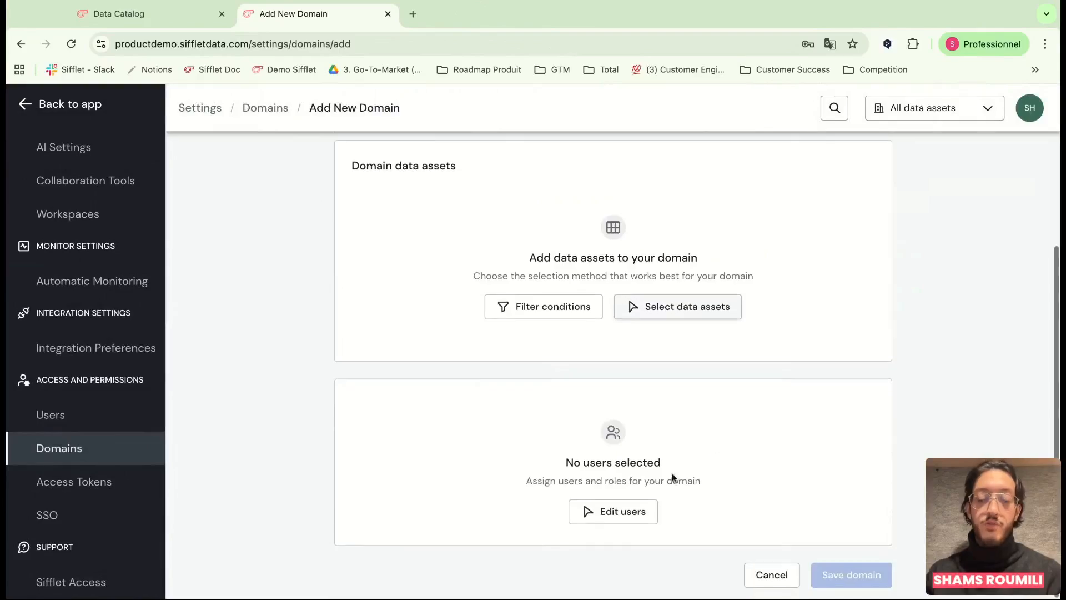
left_click(633, 513)
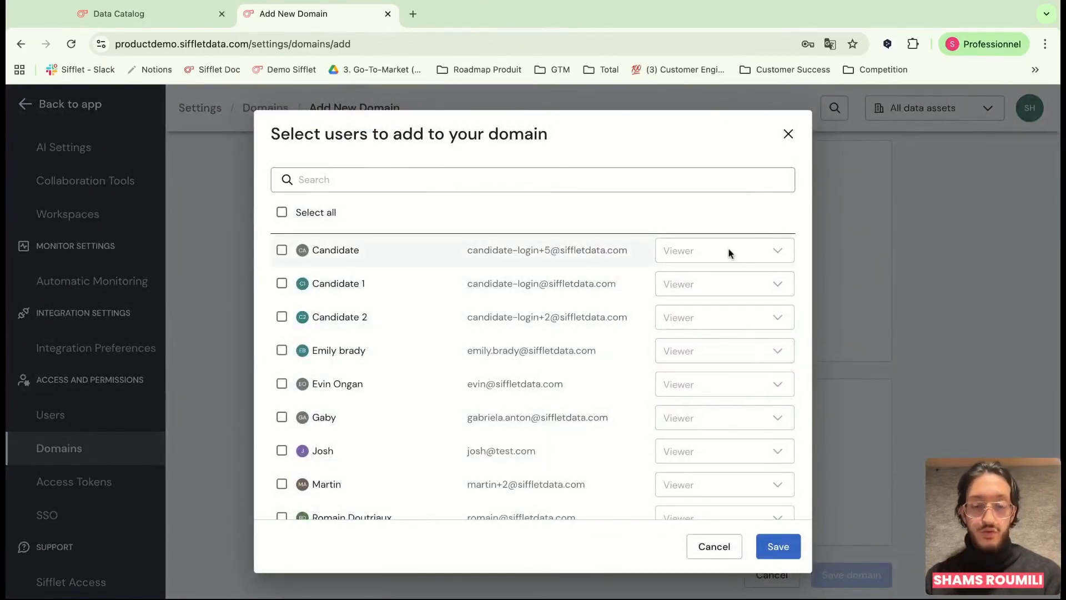
left_click(281, 252)
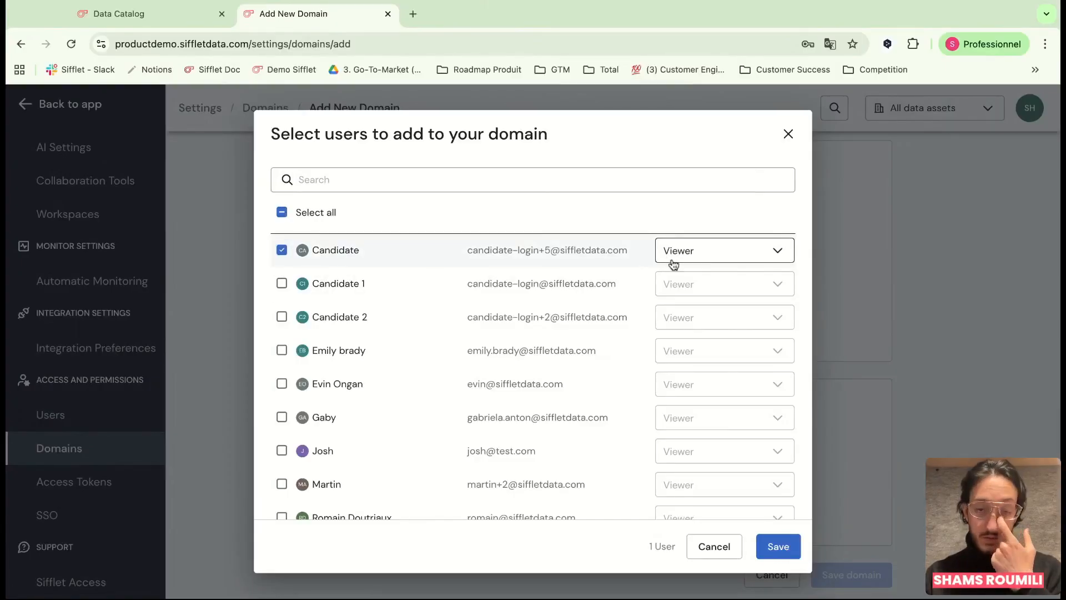
left_click(774, 252)
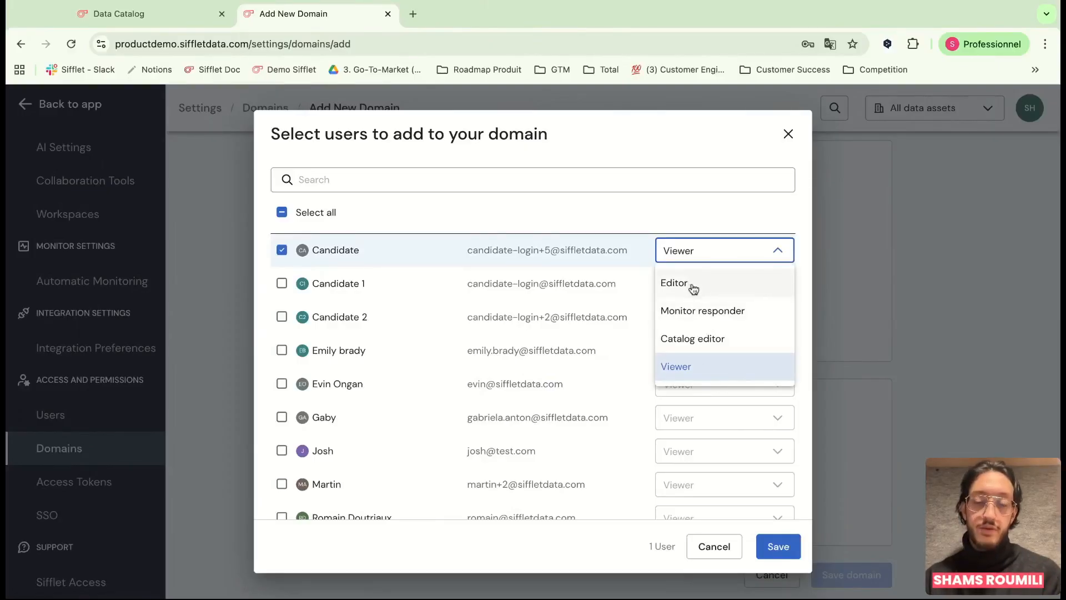
left_click(787, 140)
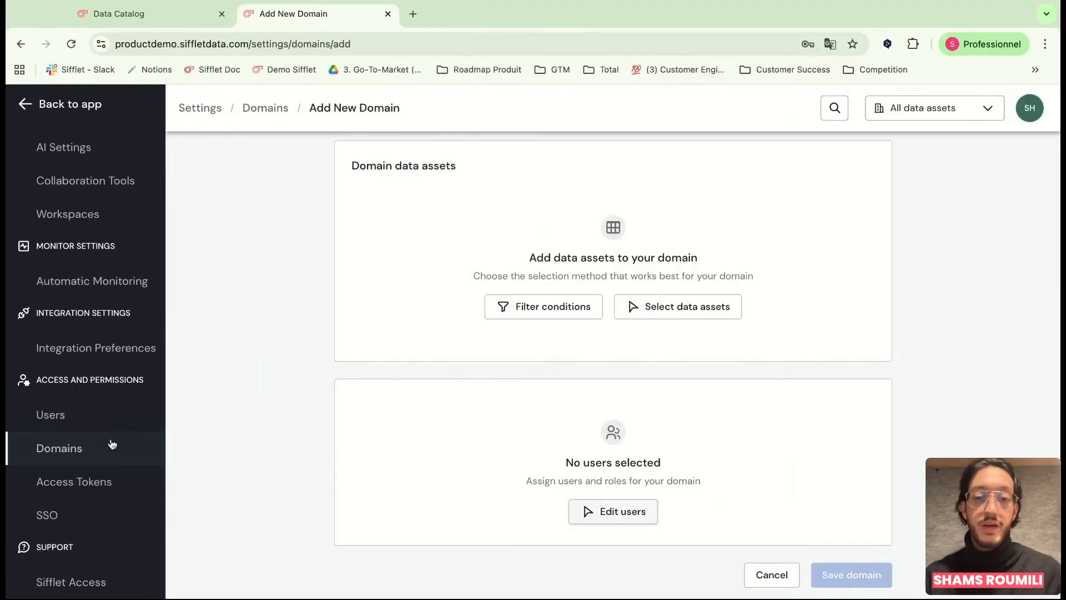
- Open the Users settings, start a new user and look over the system role and domain access options
left_click(75, 416)
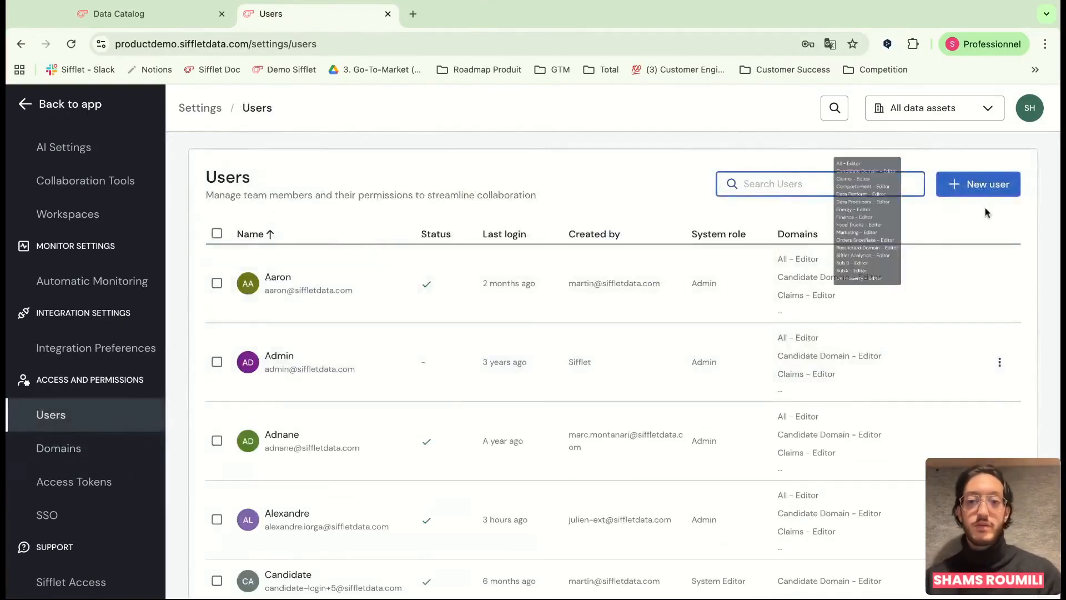
left_click(977, 186)
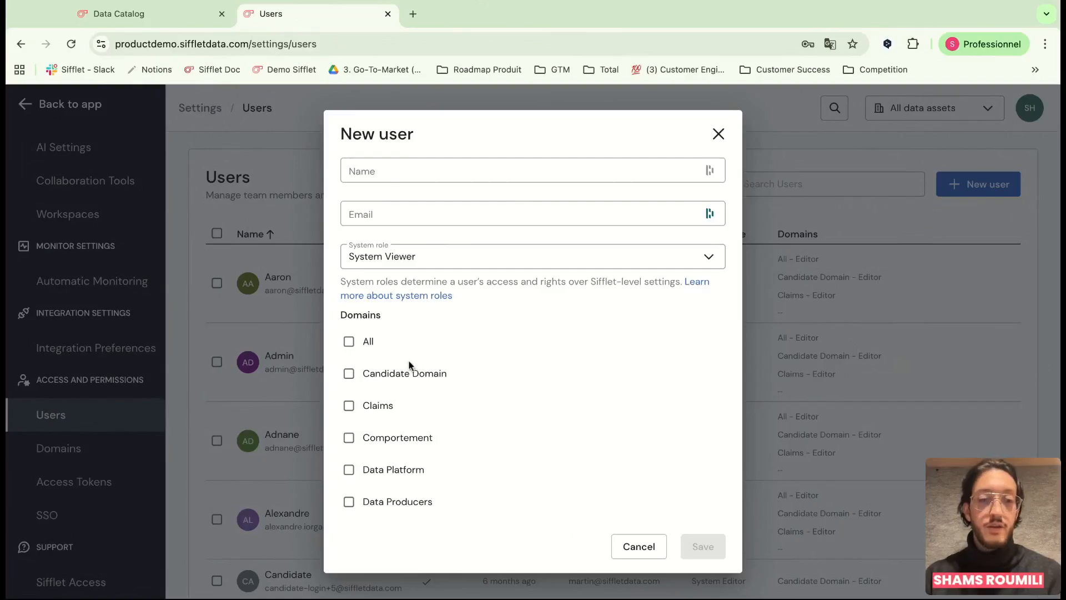
scroll(409, 366, "down", 3)
scroll(350, 447, "down", 2)
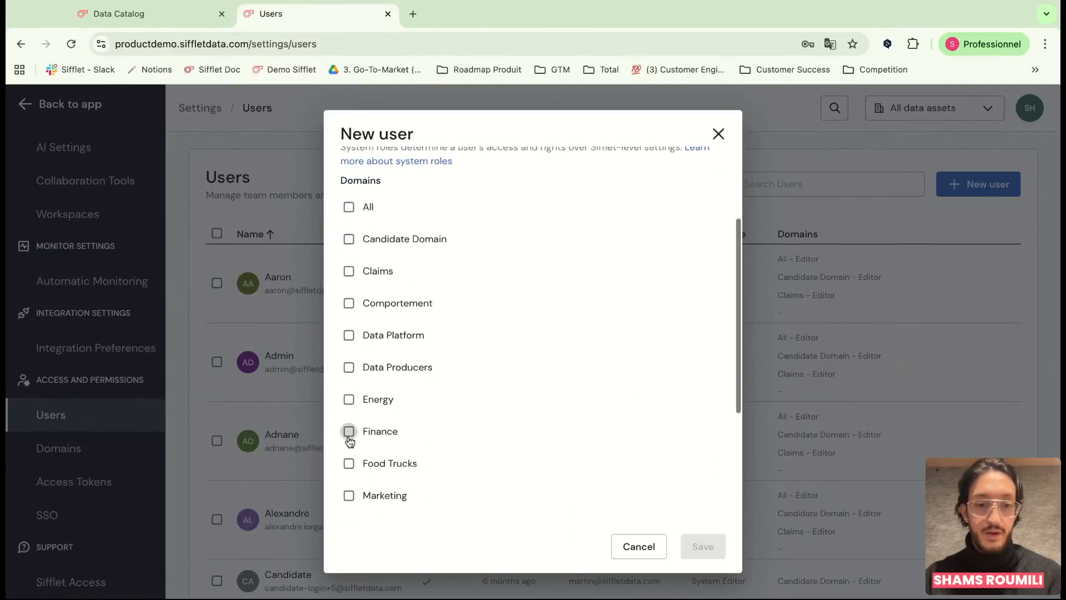
- Try giving the new user Viewer access to Finance and Editor access to Marketing, and close the form without saving
left_click(349, 438)
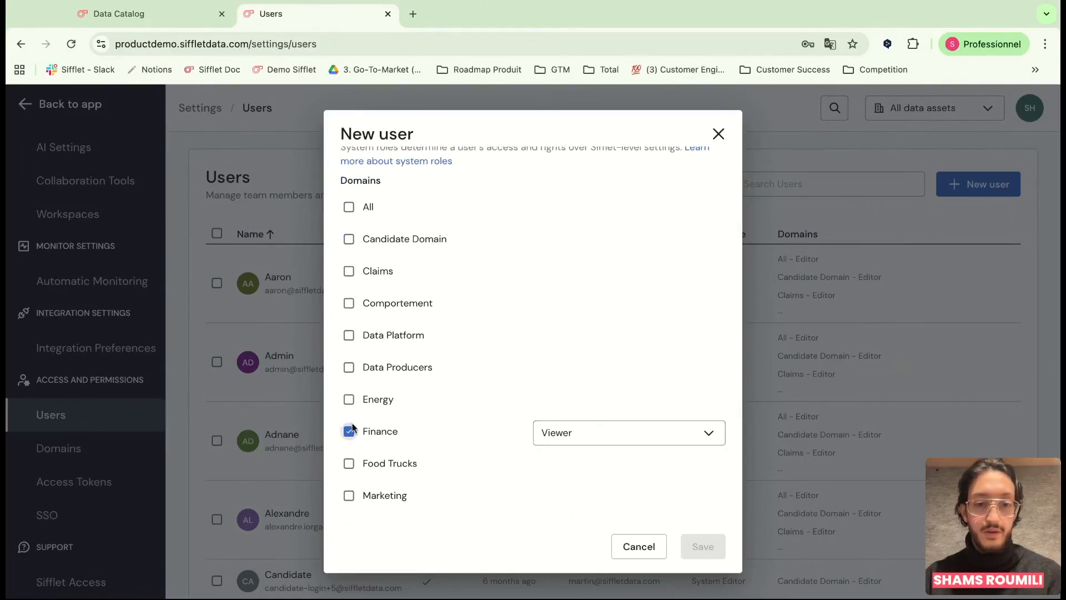
scroll(427, 415, "down", 2)
left_click(349, 435)
left_click(586, 445)
left_click(574, 471)
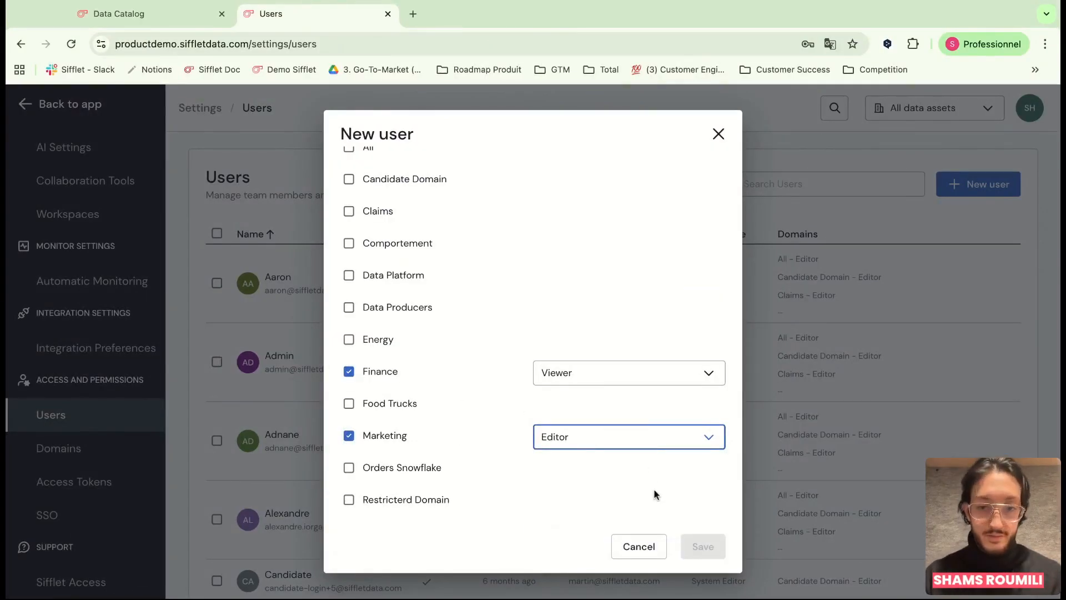
scroll(529, 330, "up", 5)
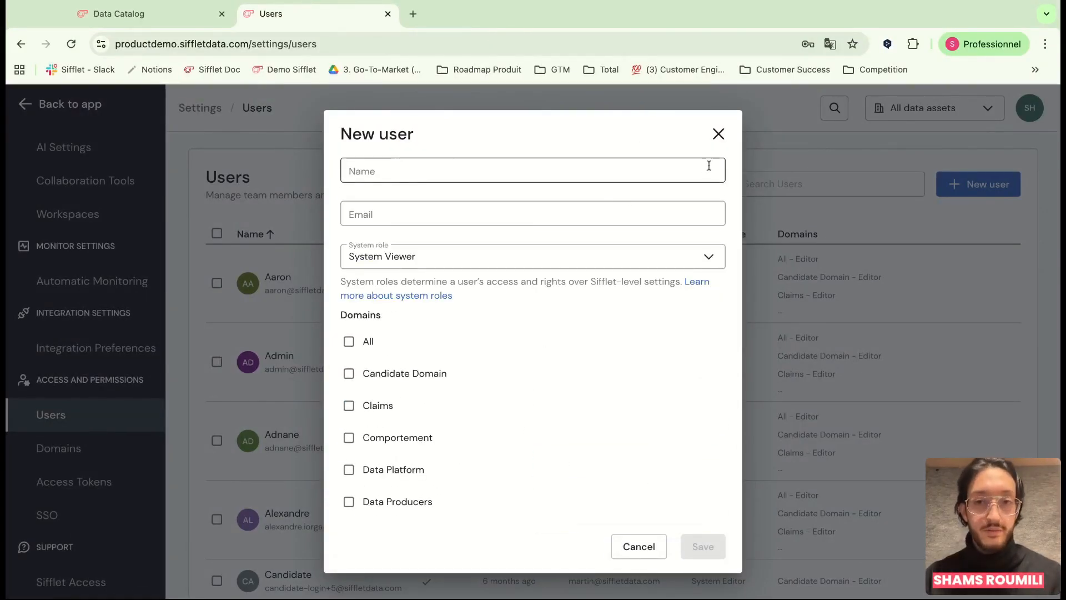
left_click(718, 135)
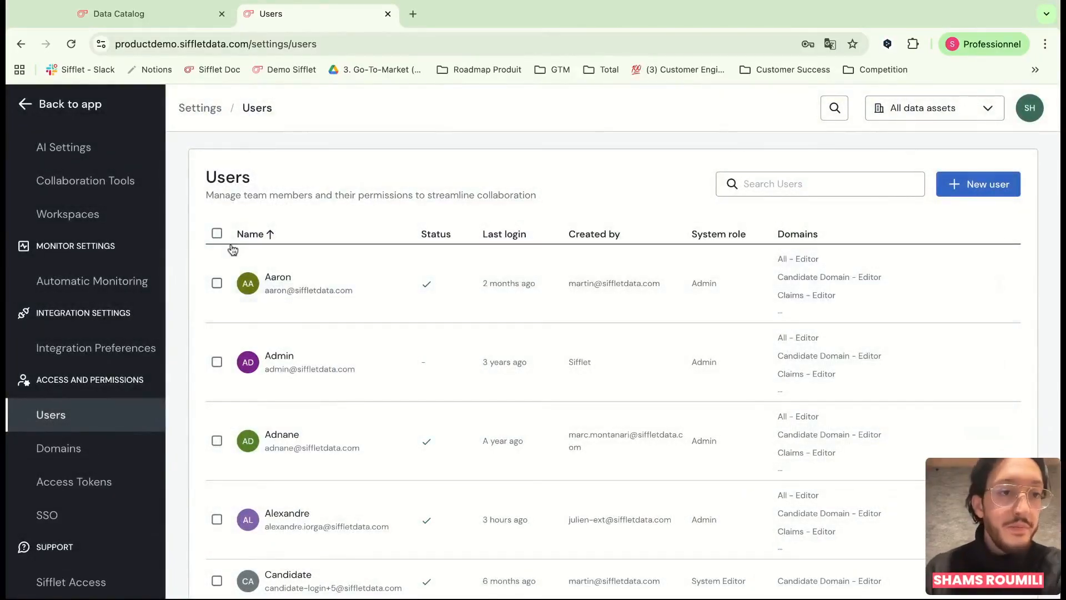
- Leave the settings, start a new data product and set its domain to Finance
scroll(123, 278, "up", 2)
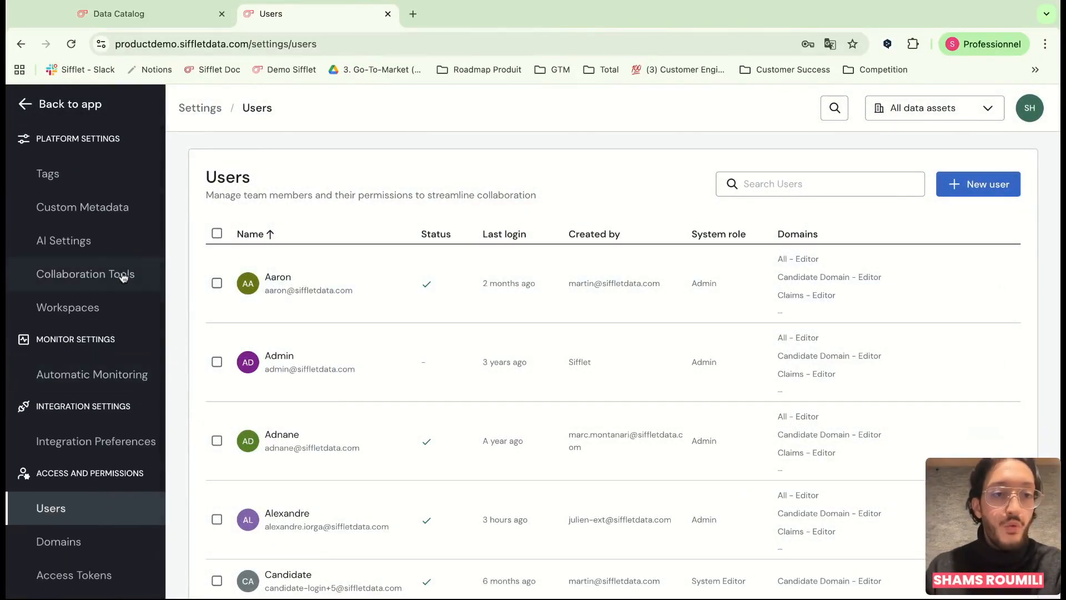
left_click(25, 107)
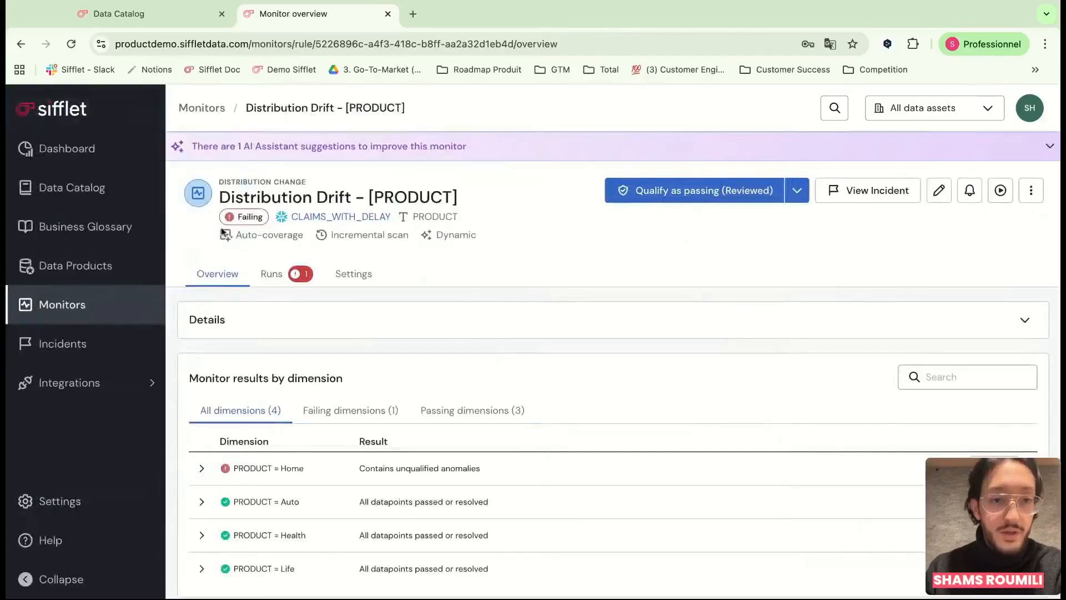
left_click(117, 264)
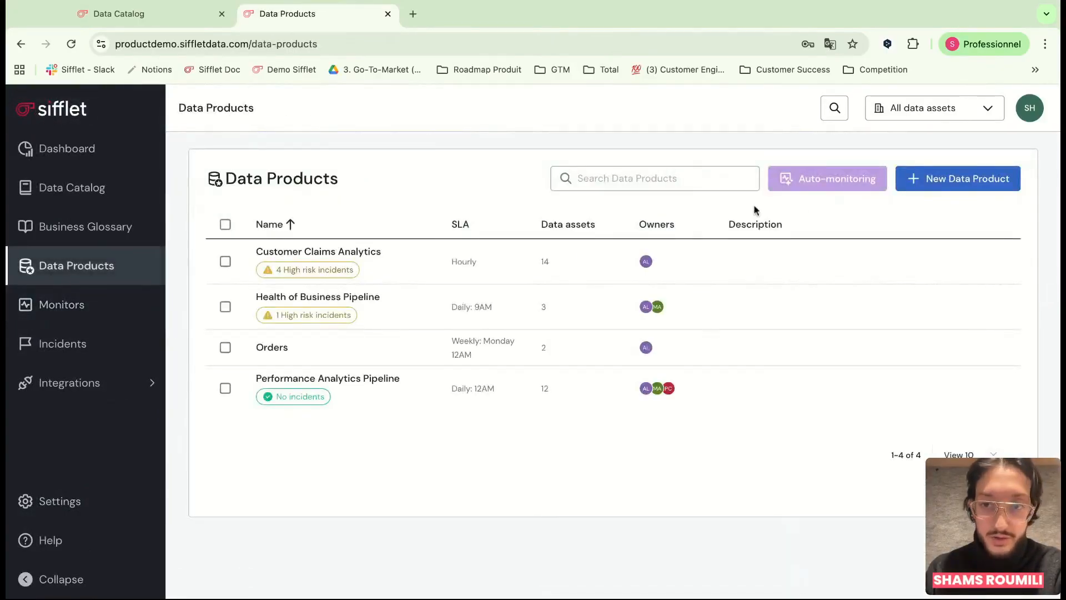
left_click(970, 188)
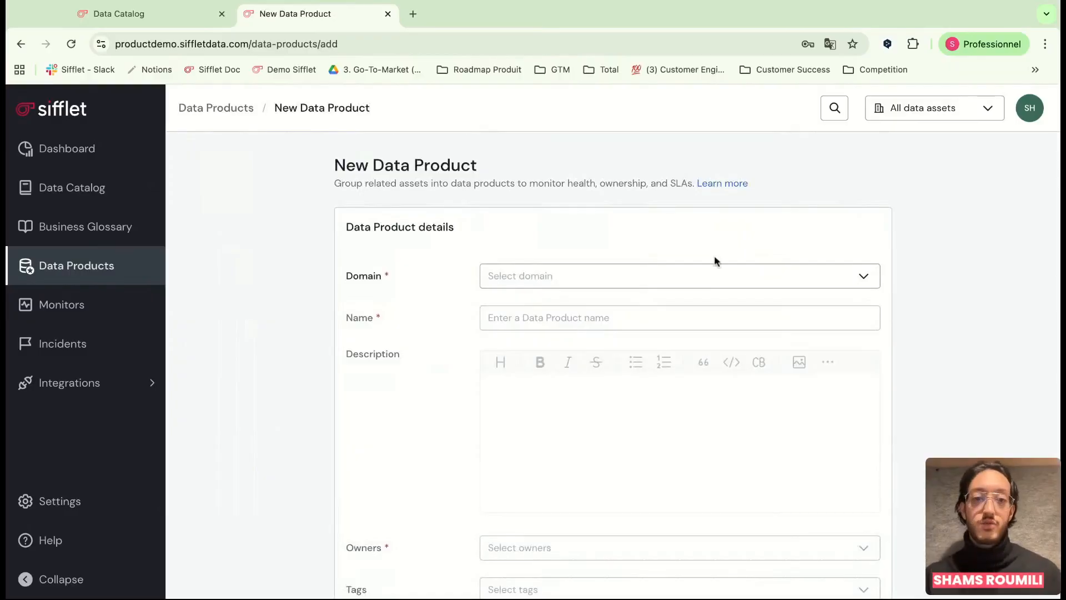
left_click(683, 286)
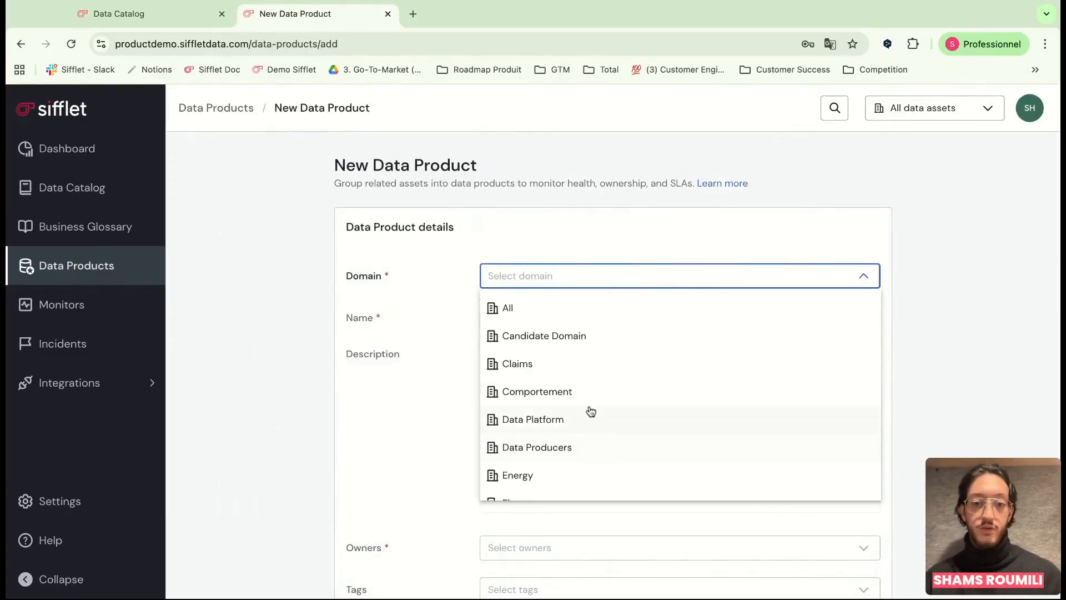
scroll(593, 419, "down", 2)
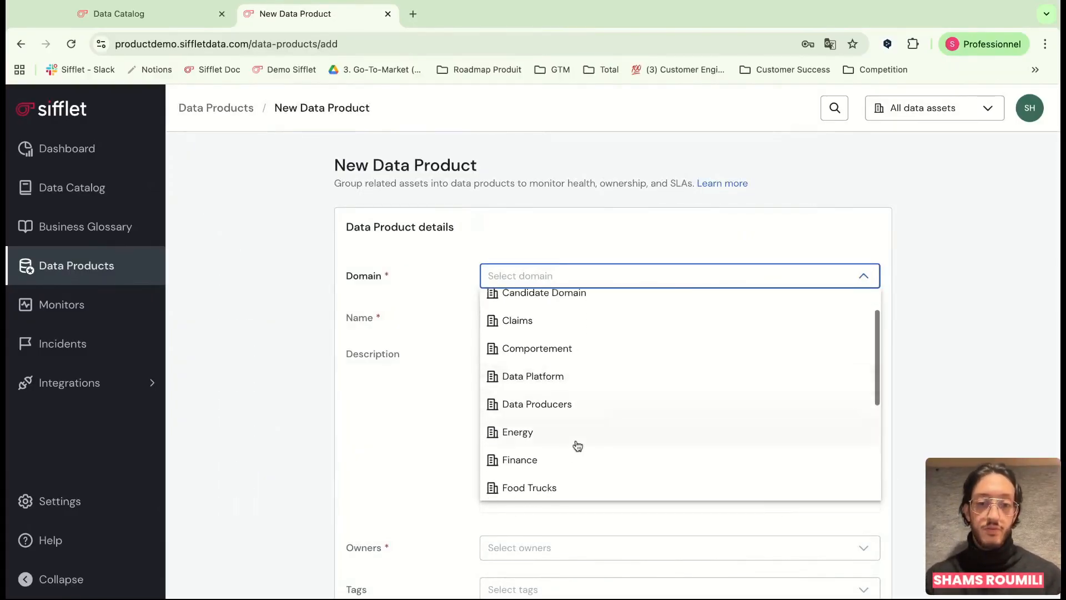
left_click(561, 468)
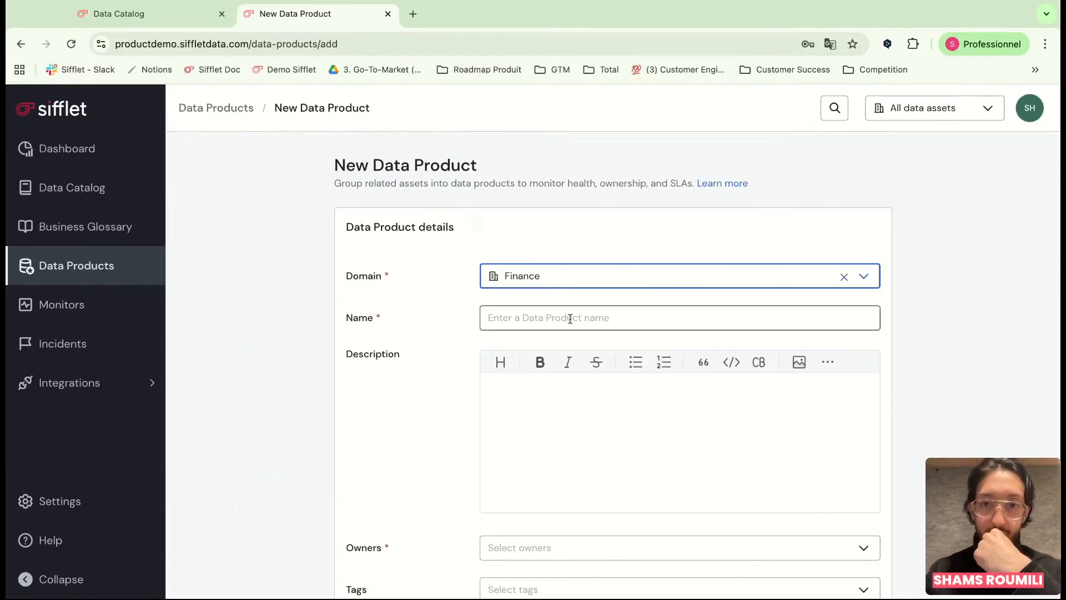
- Look over the new data product's name, description, owners, tags, SLA, data asset selection and monitor failure notification methods
left_click(550, 318)
scroll(557, 374, "down", 3)
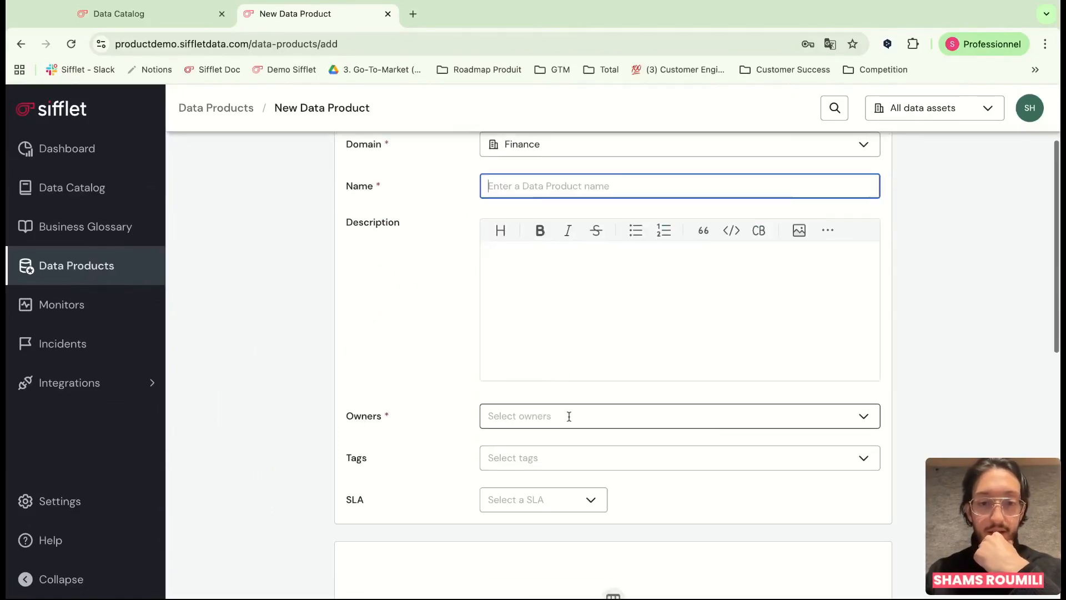
scroll(563, 517, "down", 3)
scroll(628, 450, "up", 2)
scroll(613, 393, "down", 1)
scroll(612, 393, "down", 4)
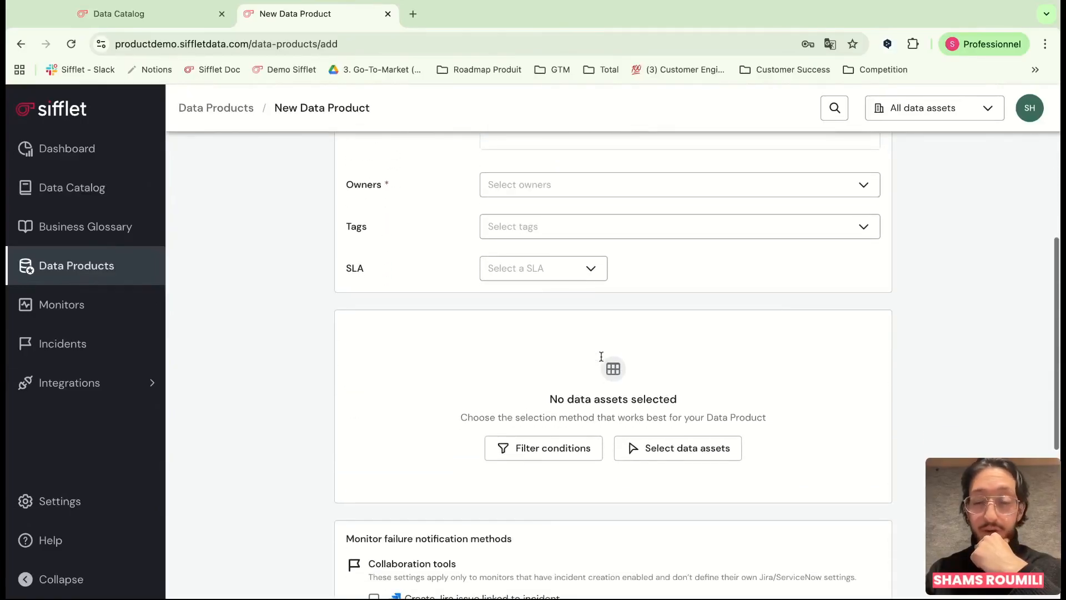
scroll(681, 440, "down", 1)
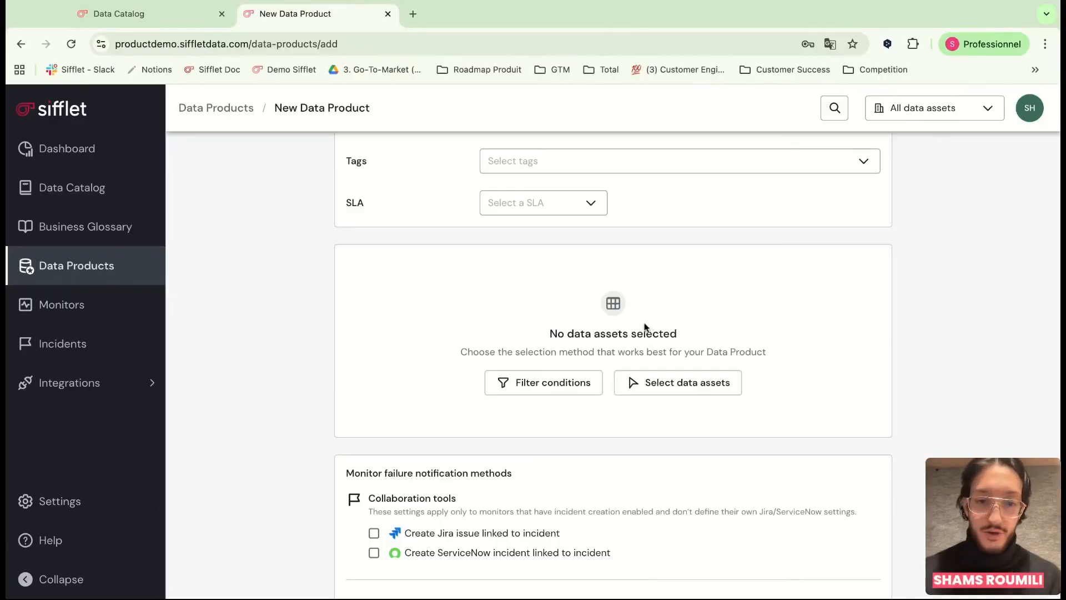
scroll(647, 325, "down", 1)
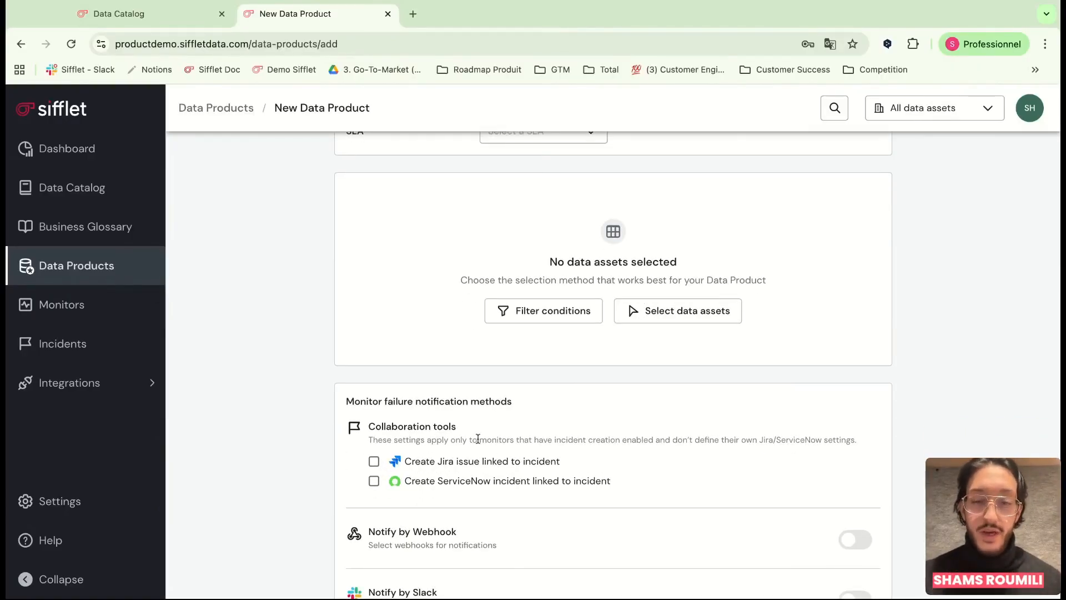
scroll(477, 438, "down", 1)
scroll(422, 383, "down", 2)
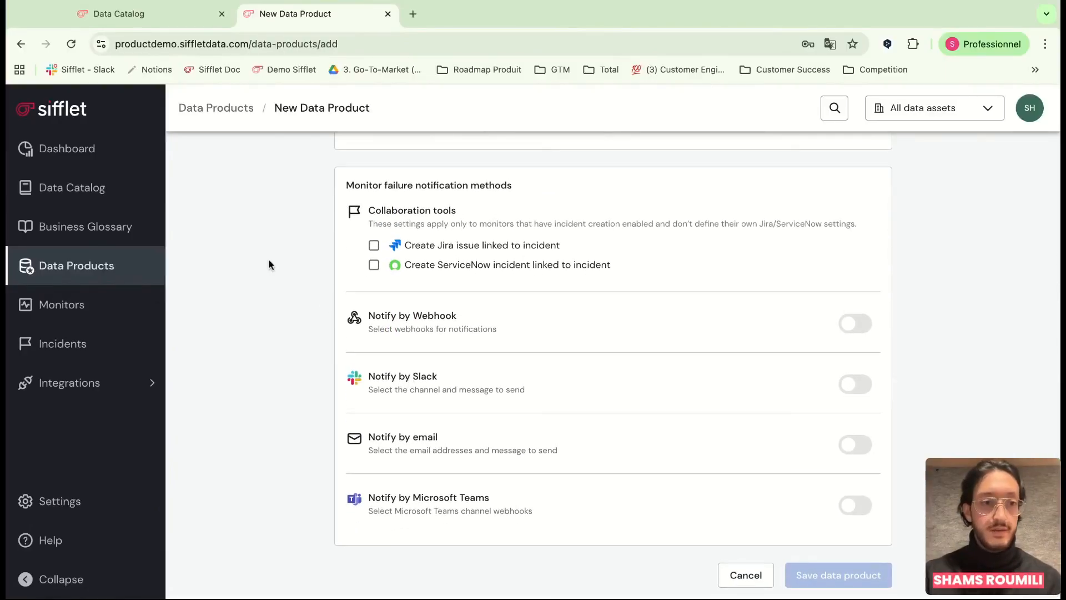
- Open the Tags settings, look at the new tag form, and leave the settings without creating a tag
left_click(60, 502)
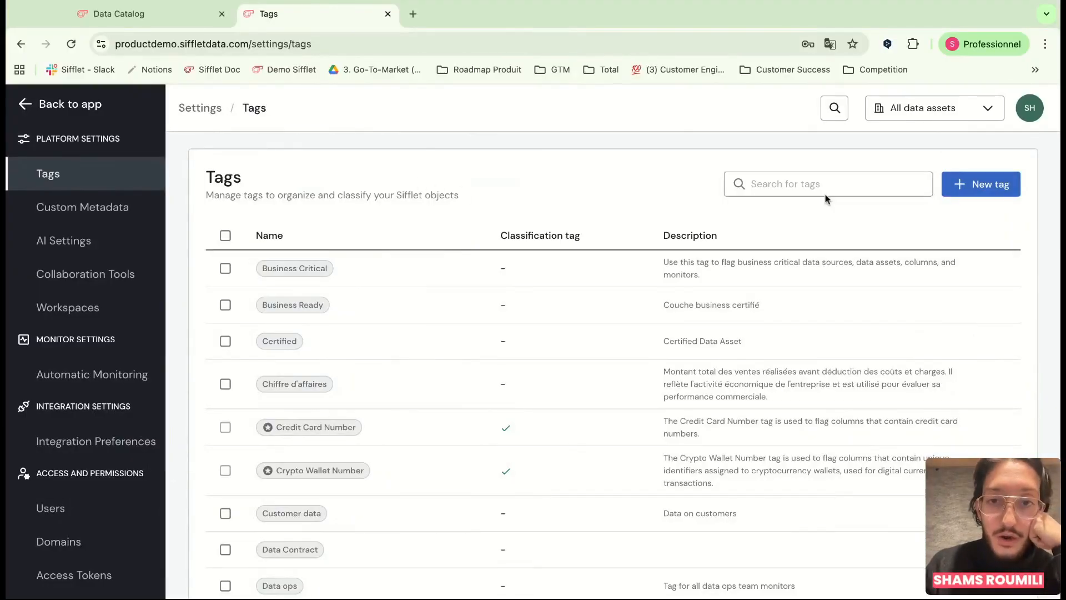
left_click(975, 190)
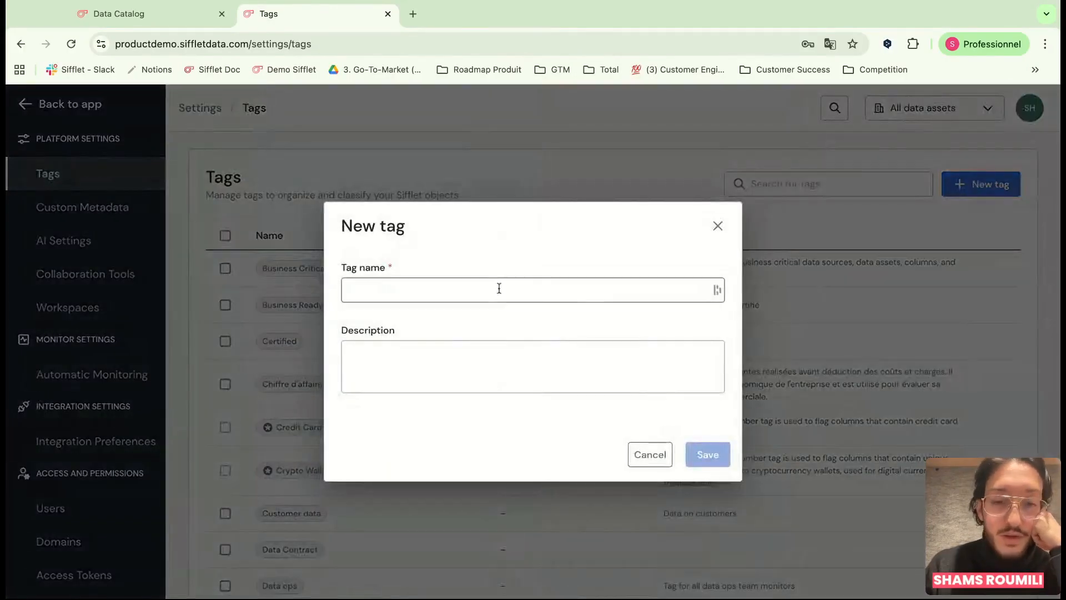
left_click(718, 225)
left_click(25, 105)
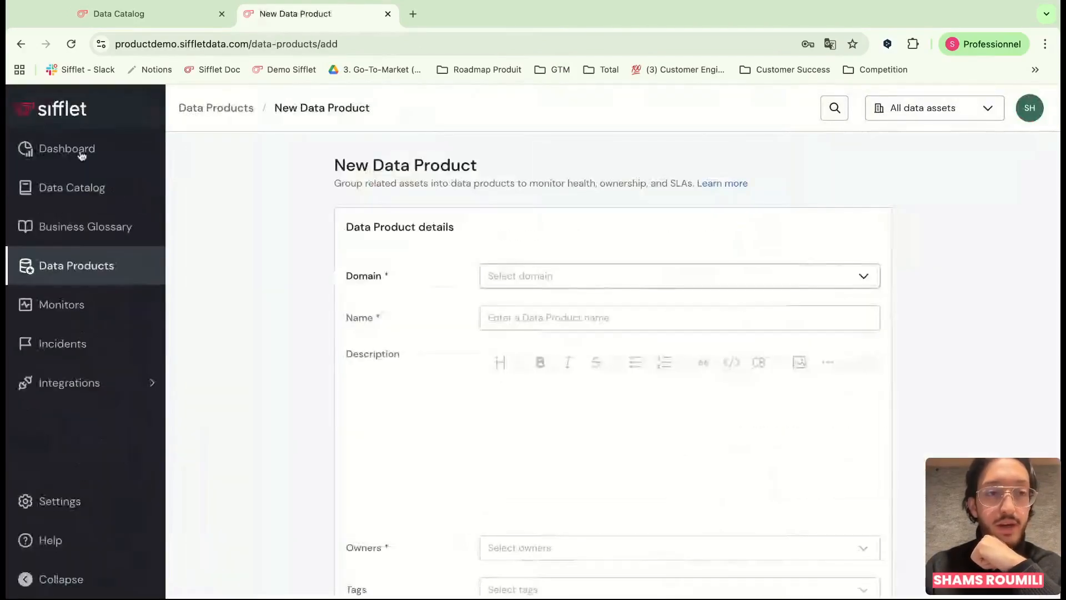
- Open CLAIMS_RAW from the Data Catalog, view its editable description, tags, terms and owners, and close the form without saving
left_click(85, 189)
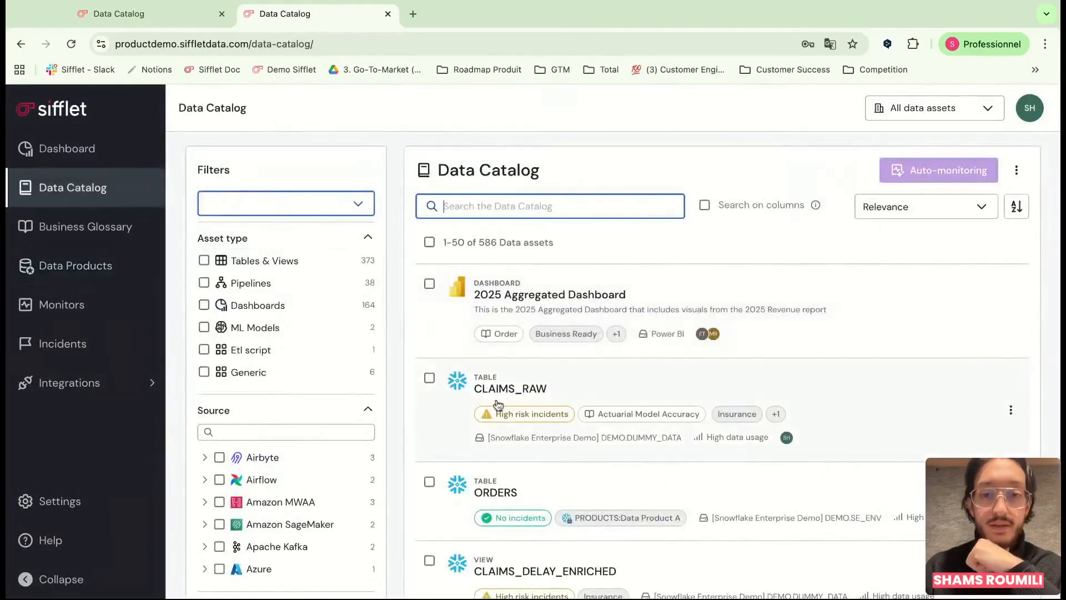
left_click(502, 395)
left_click(866, 161)
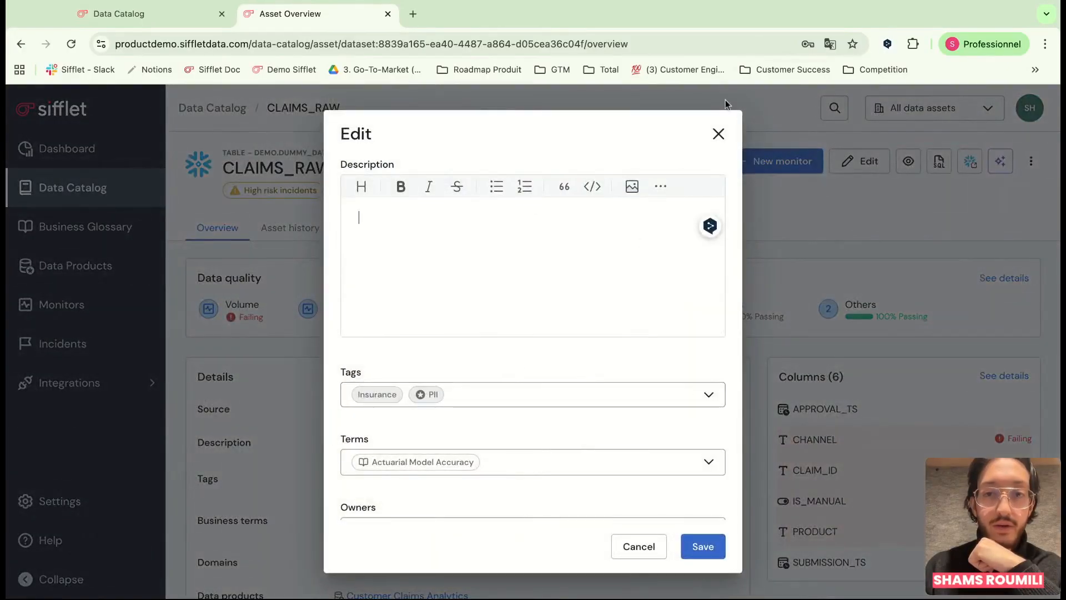
left_click(718, 133)
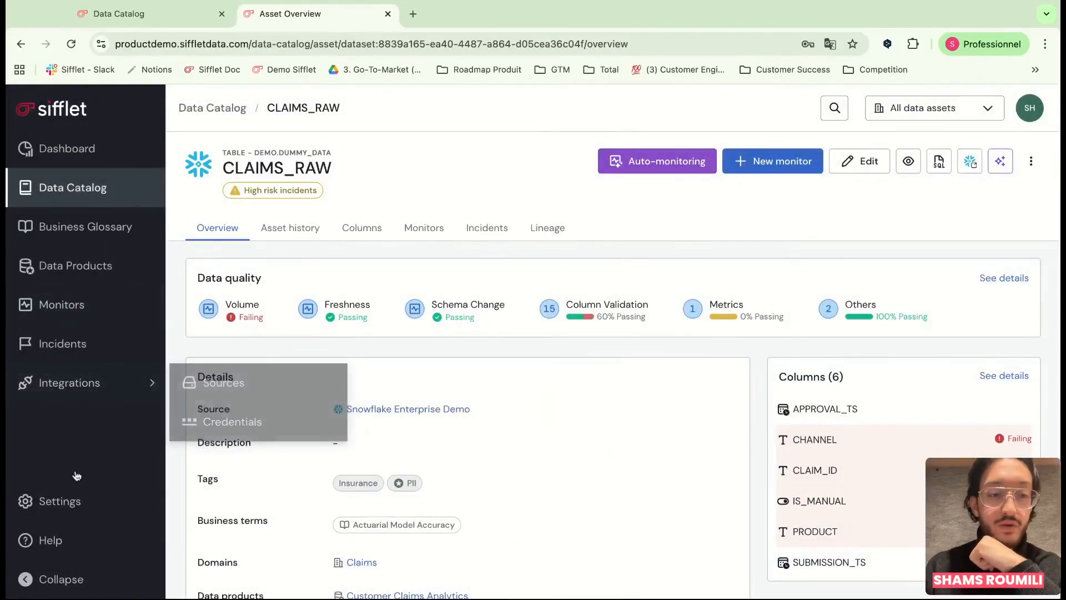
- Open the Custom Metadata settings, look at the new custom metadata form, and leave the settings without creating an entry
left_click(72, 314)
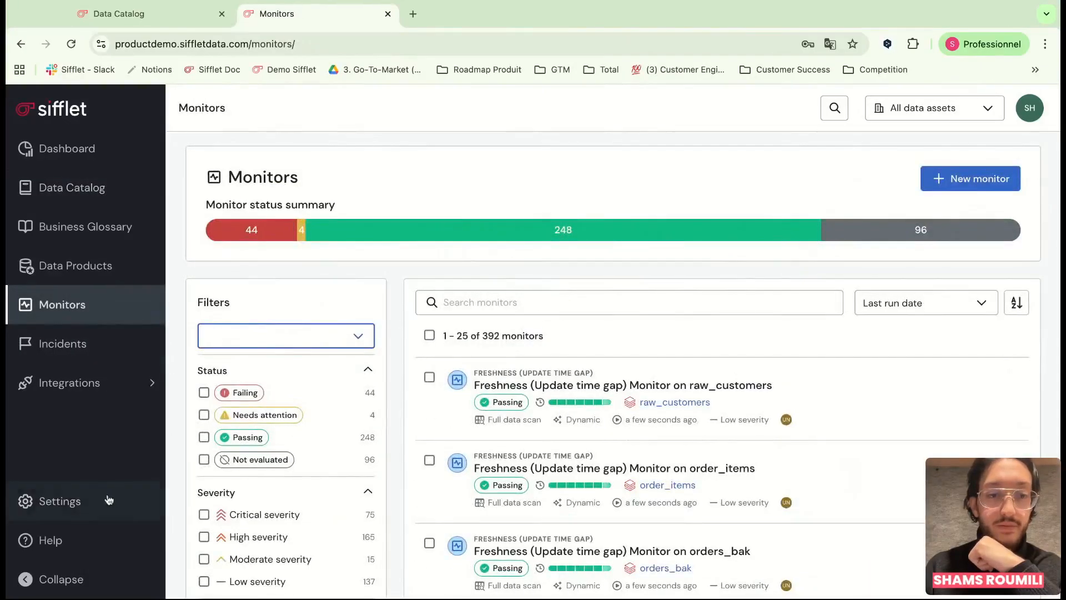
left_click(108, 499)
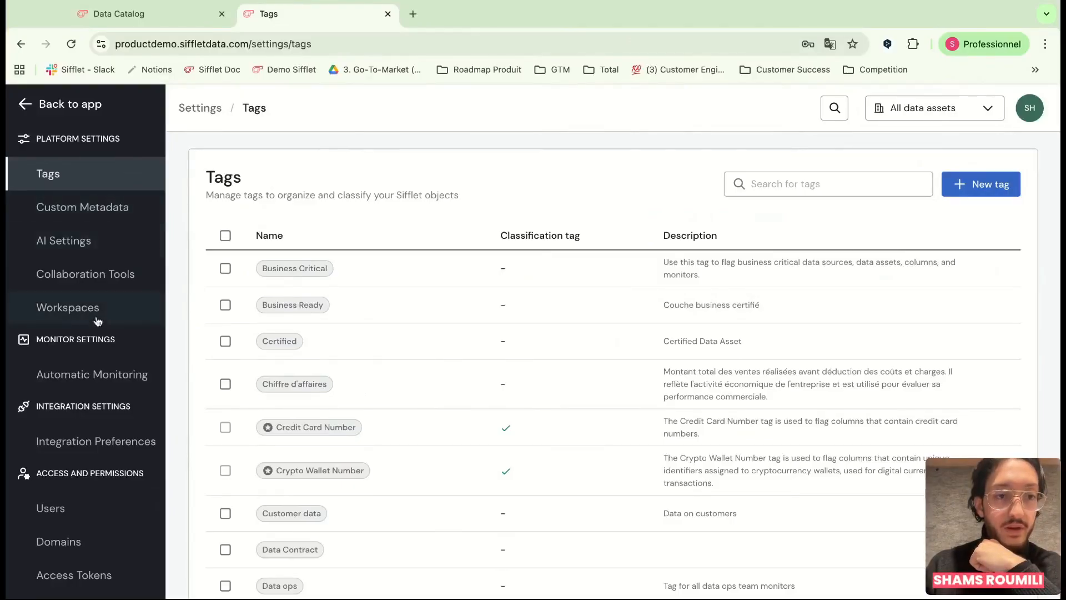
left_click(118, 210)
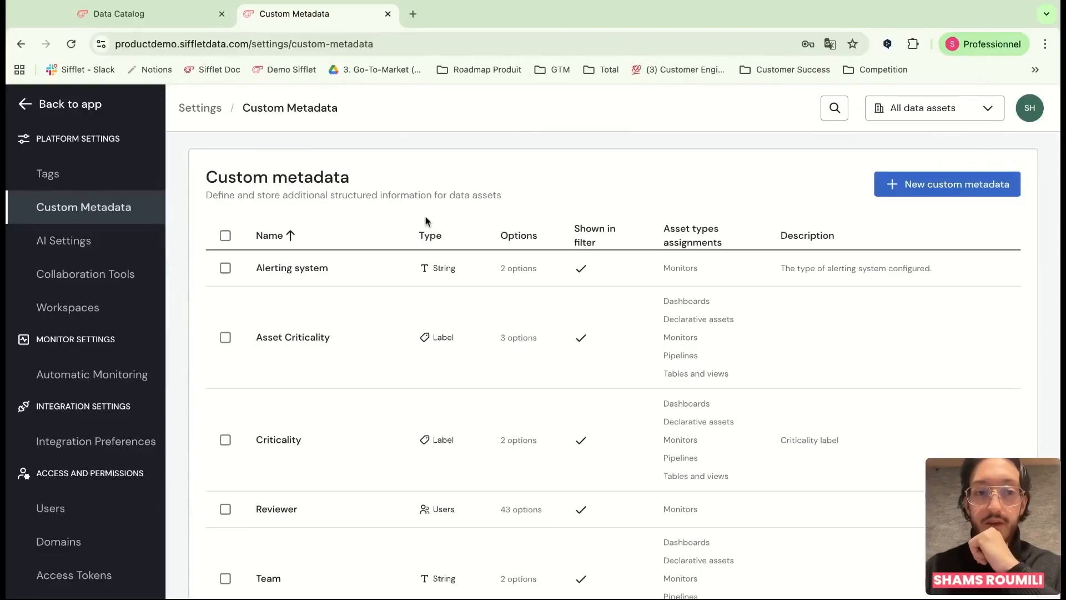
left_click(975, 192)
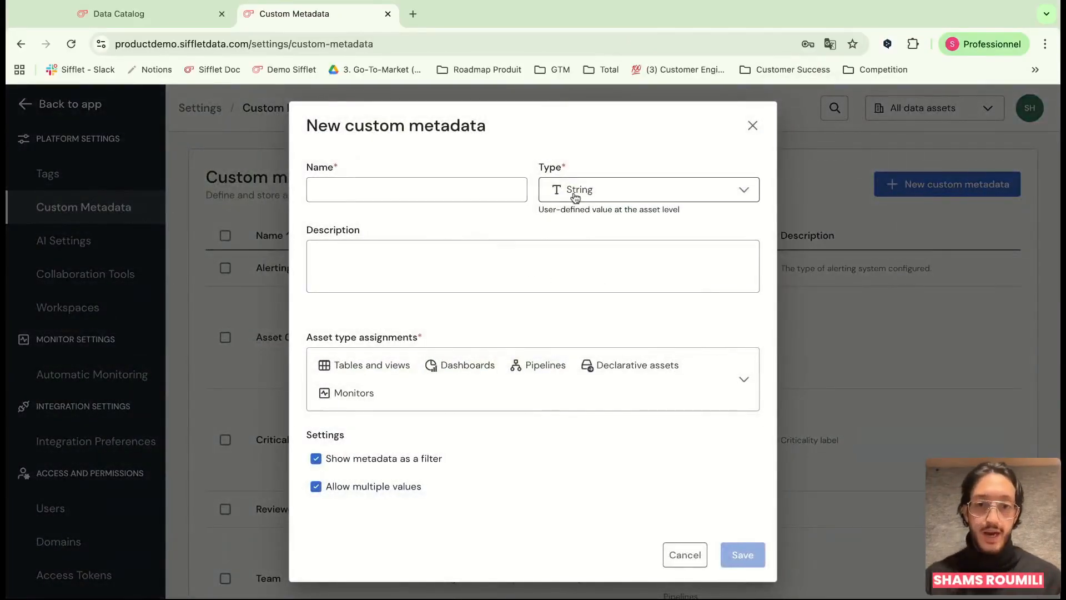
left_click(482, 188)
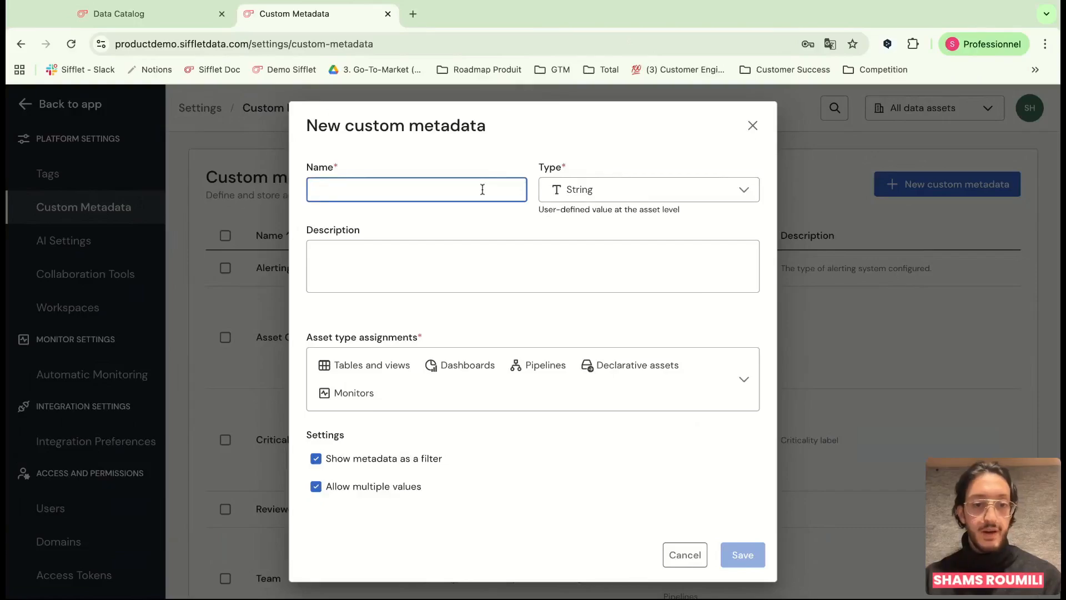
left_click(753, 126)
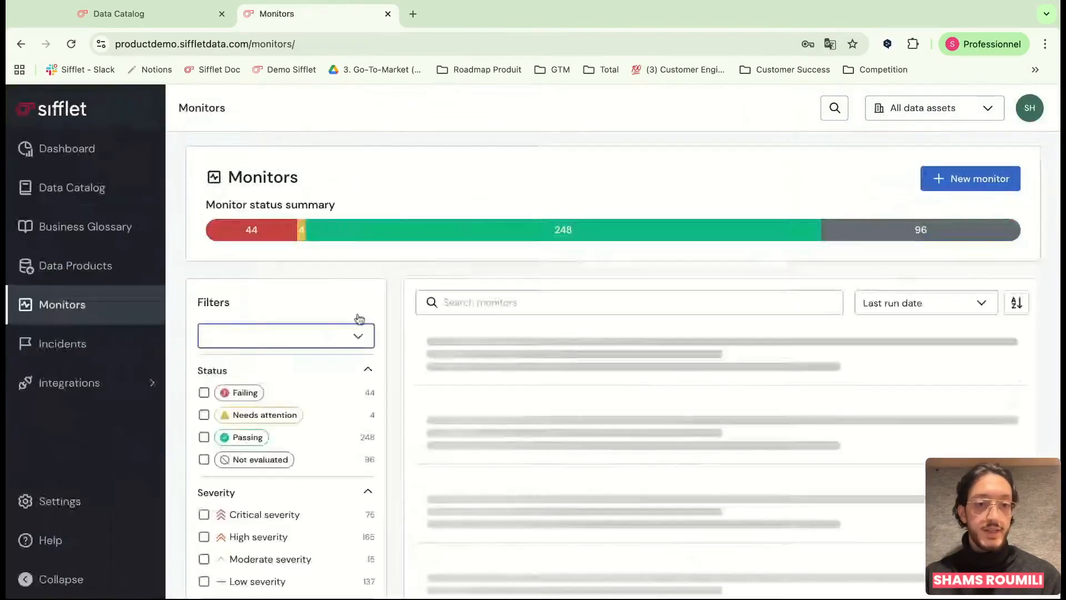
- Open CLAIMS_RAW from the Data Catalog and examine its Asset Criticality, Criticality and Team custom metadata fields
left_click(109, 194)
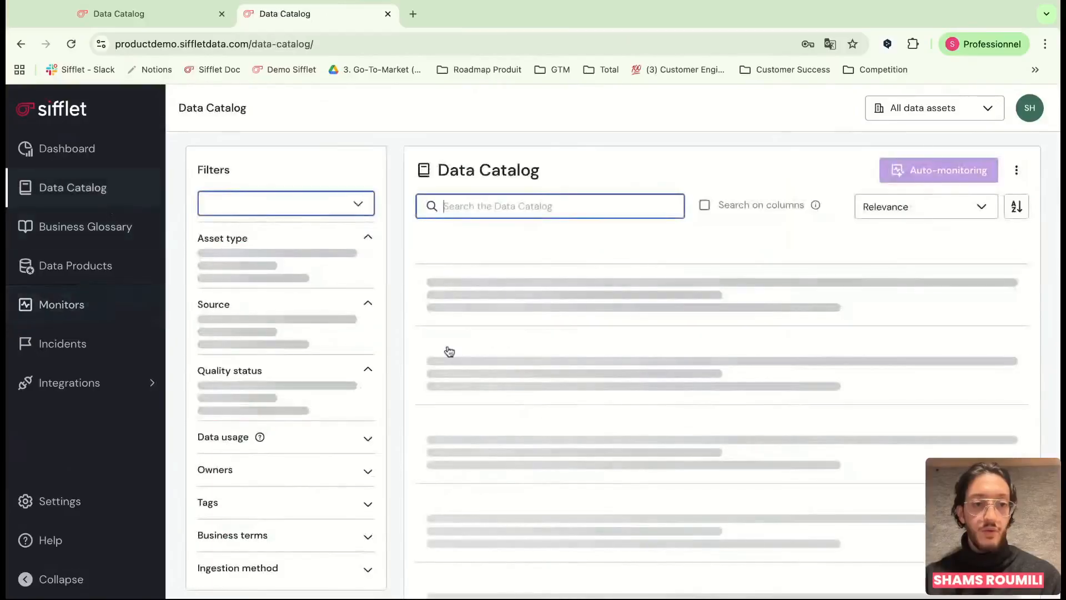
left_click(517, 385)
scroll(336, 340, "down", 6)
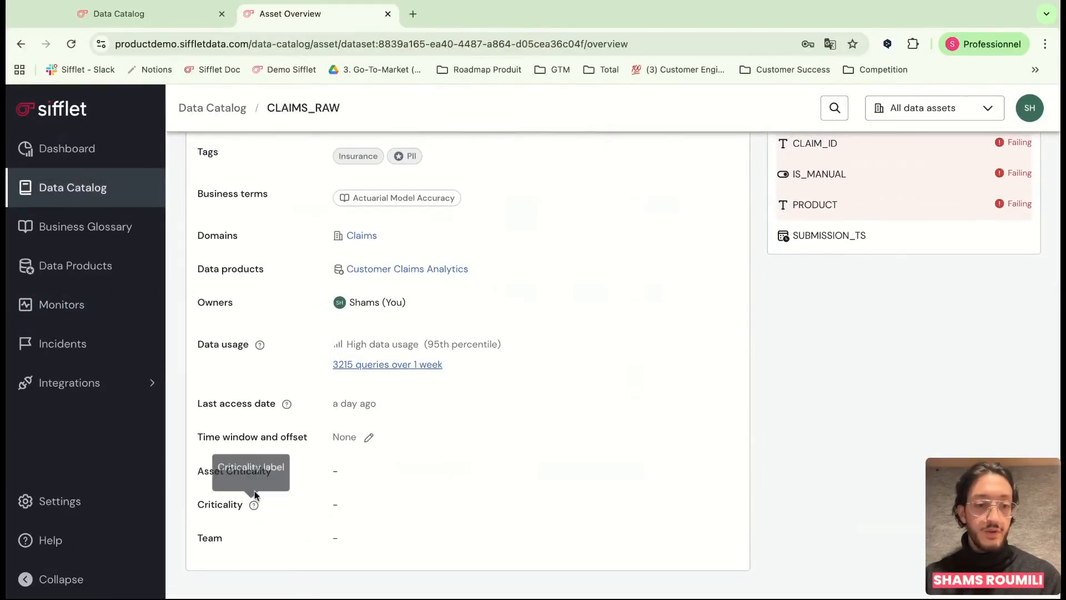
triple_click(246, 471)
double_click(209, 538)
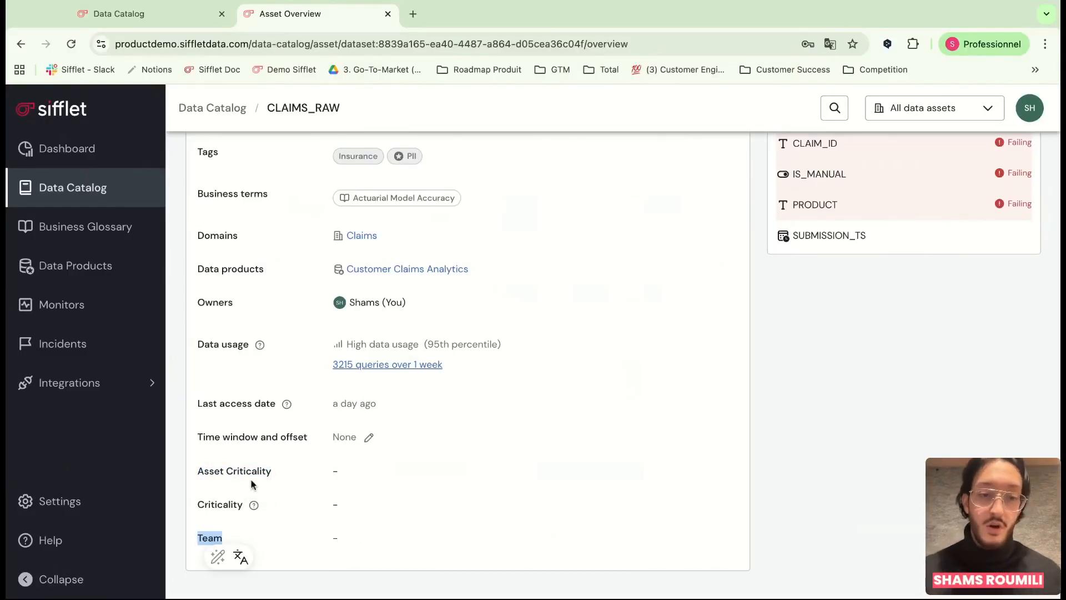
left_click(338, 546)
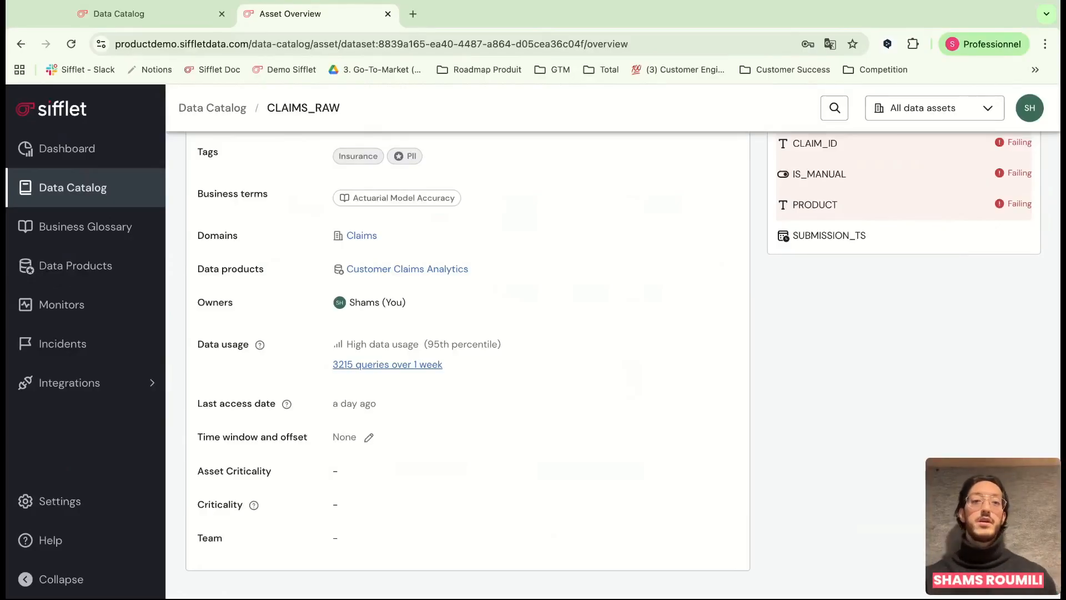
scroll(498, 425, "up", 4)
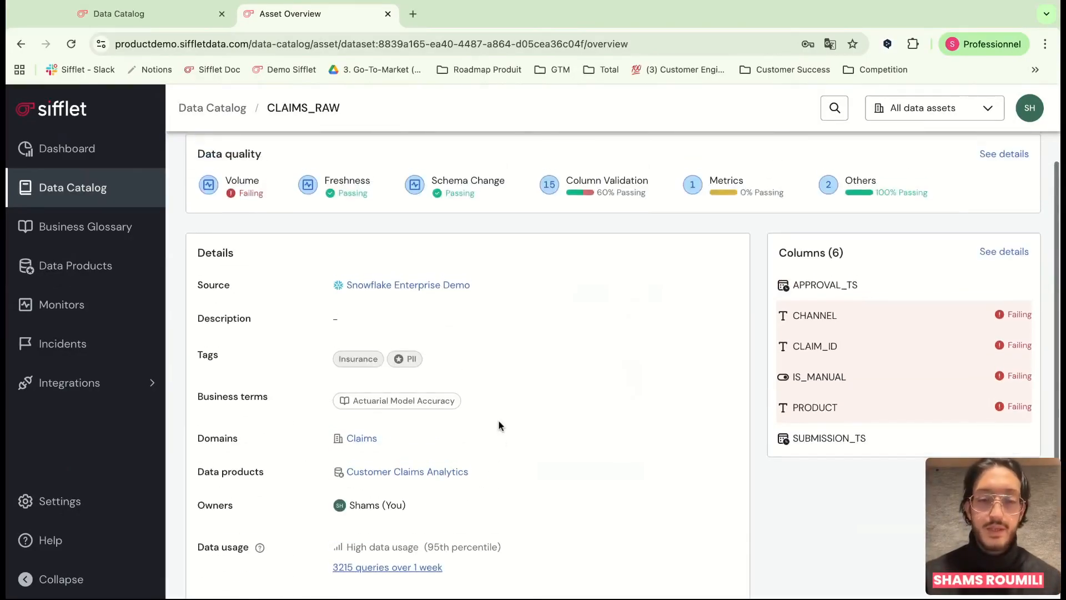
left_click(449, 0)
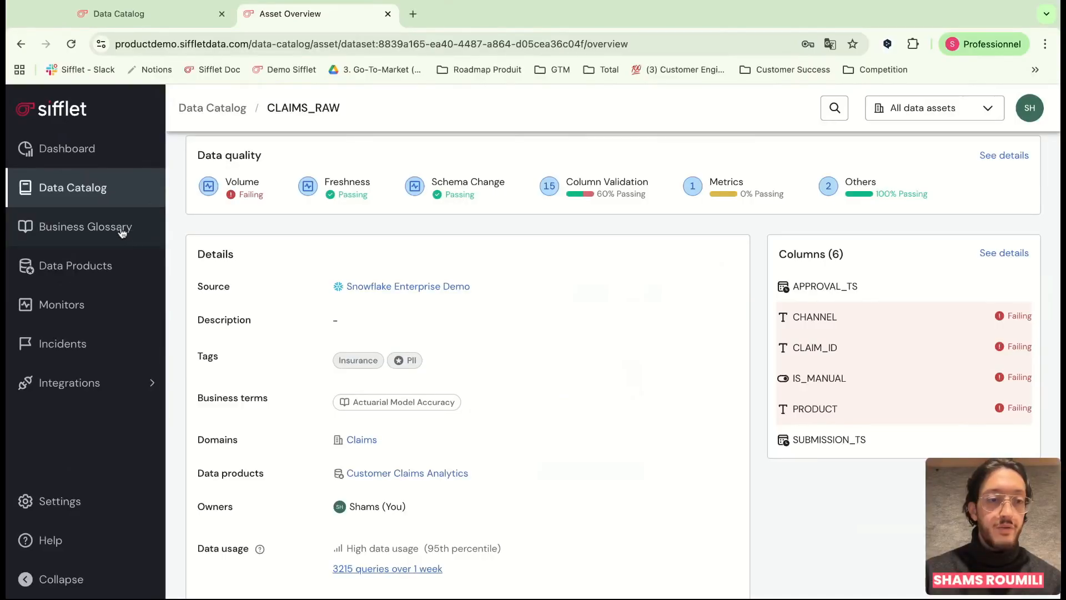
- Open the Dashboard and restrict it to the Finance domain
left_click(96, 161)
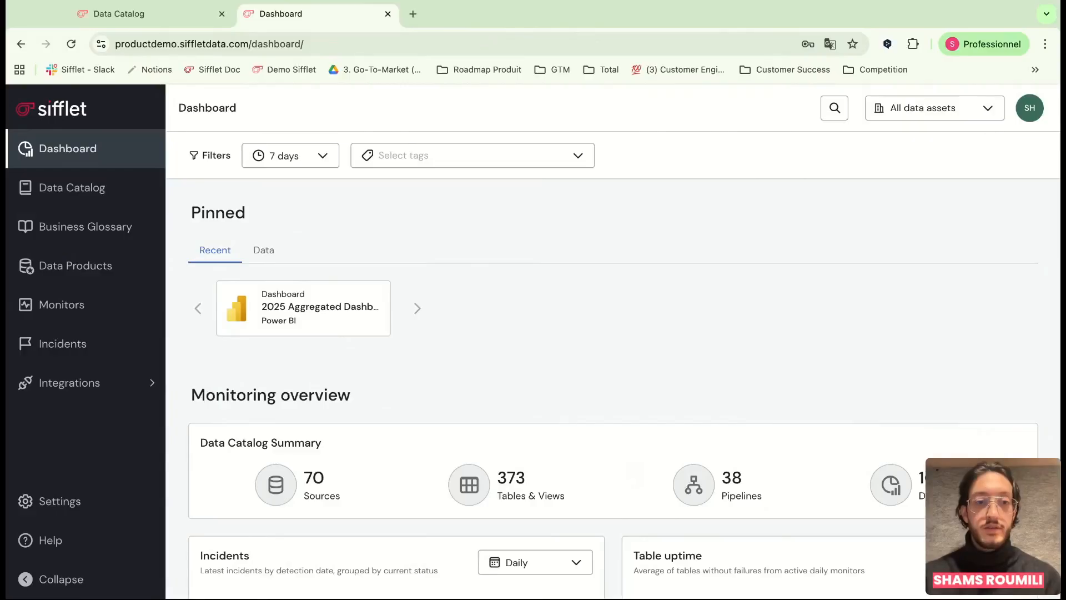
scroll(417, 202, "down", 1)
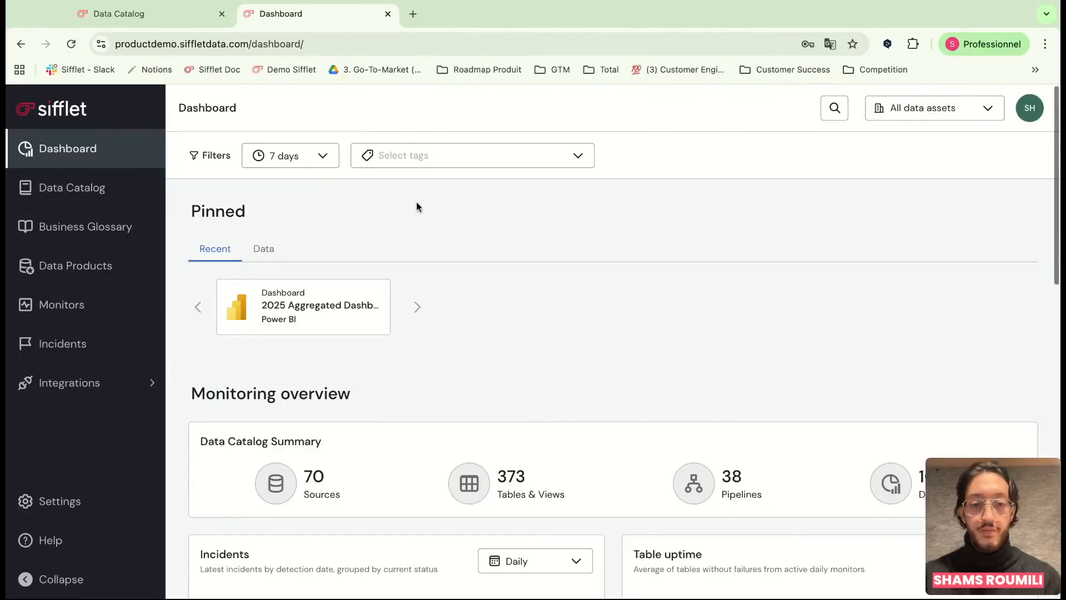
scroll(416, 201, "up", 1)
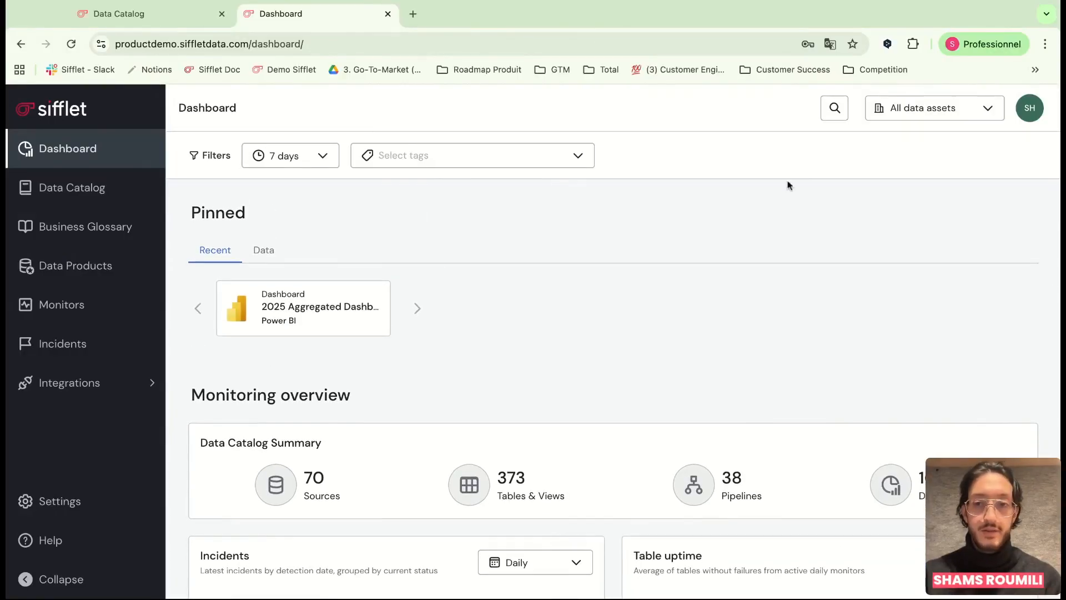
left_click(910, 118)
scroll(895, 307, "down", 1)
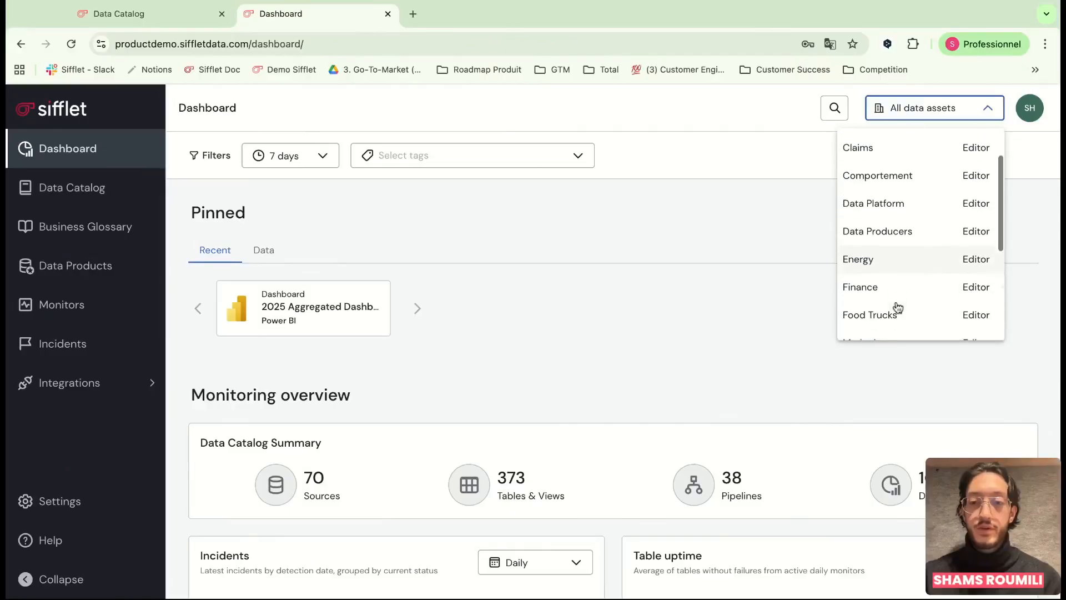
left_click(899, 293)
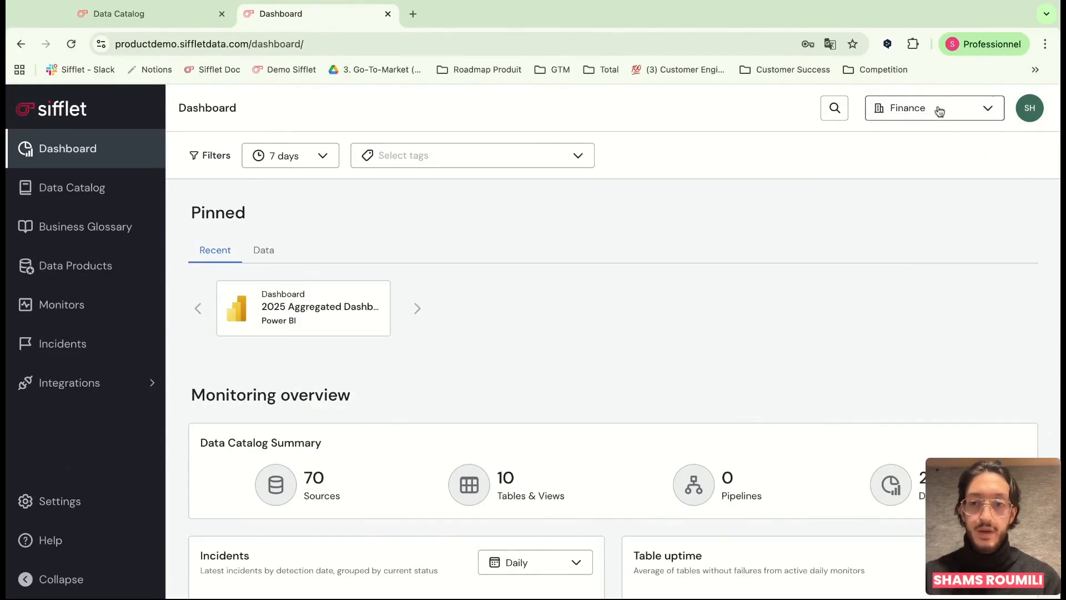
- Review the Finance catalog summary, incidents, table uptime, monitor coverage and monitor types, and switch the domain back to All data assets
scroll(759, 250, "down", 2)
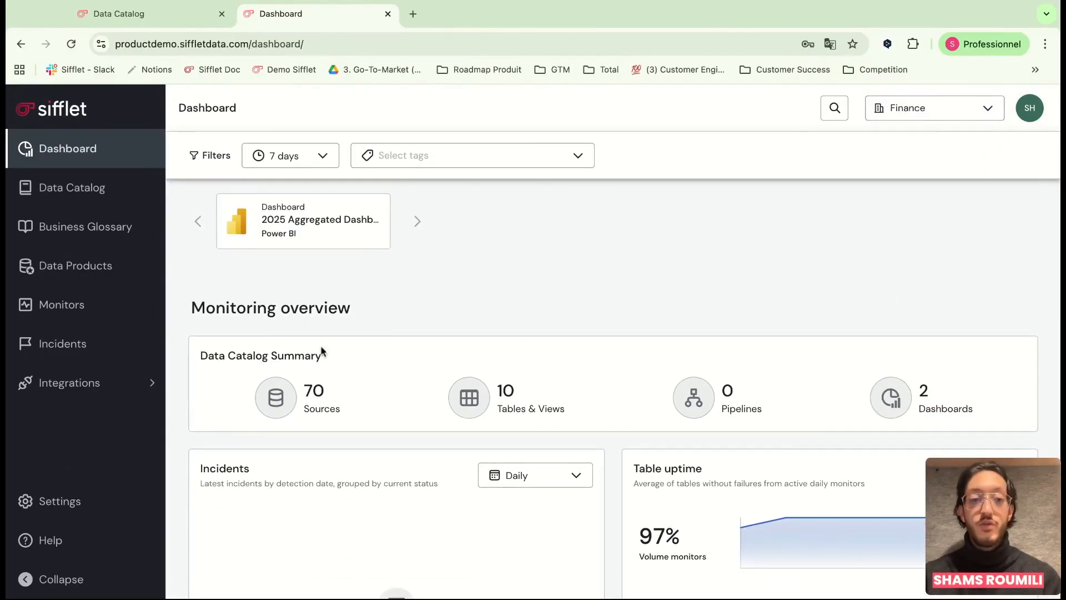
scroll(458, 245, "down", 1)
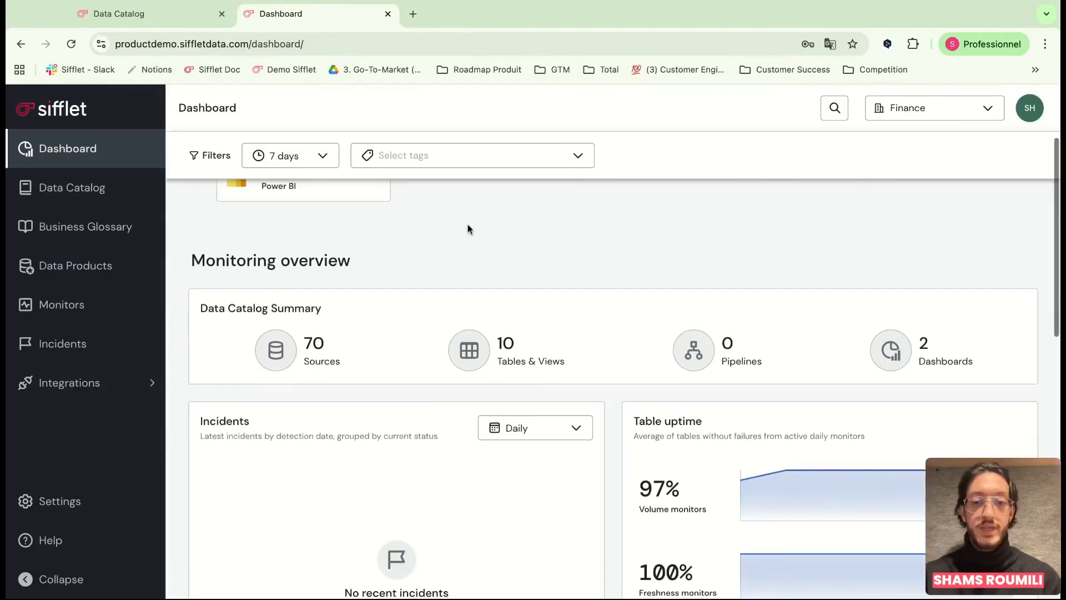
scroll(538, 284, "down", 2)
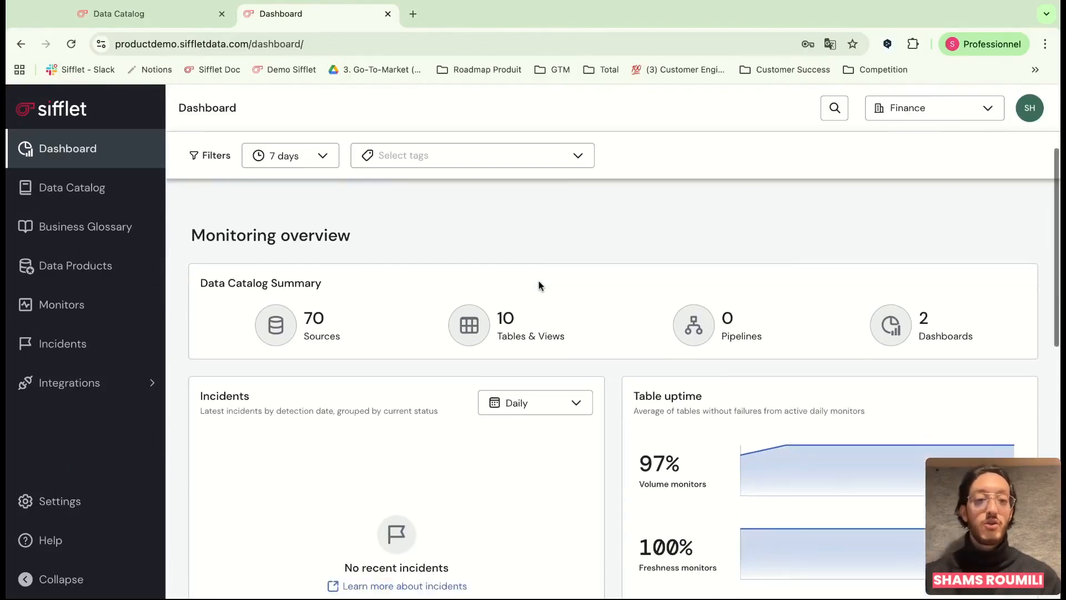
scroll(539, 284, "down", 3)
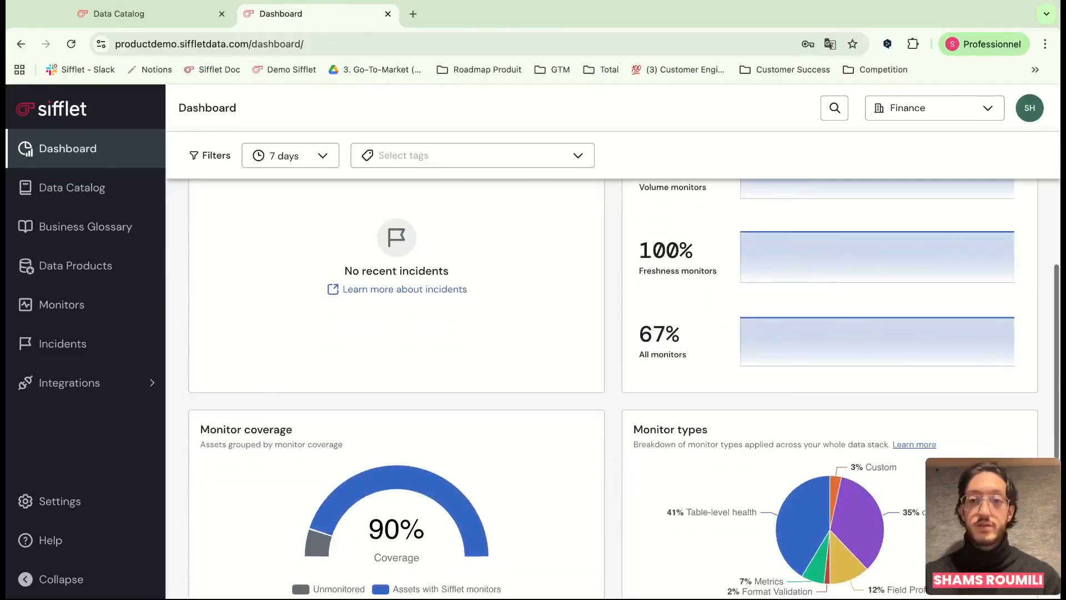
left_click(905, 111)
left_click(887, 148)
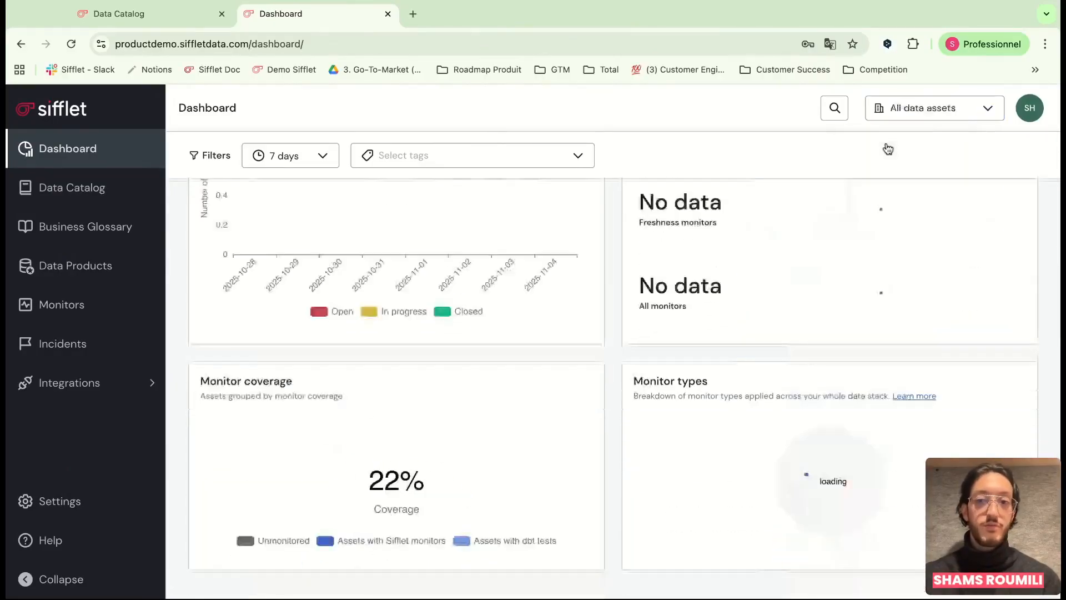
scroll(686, 404, "up", 5)
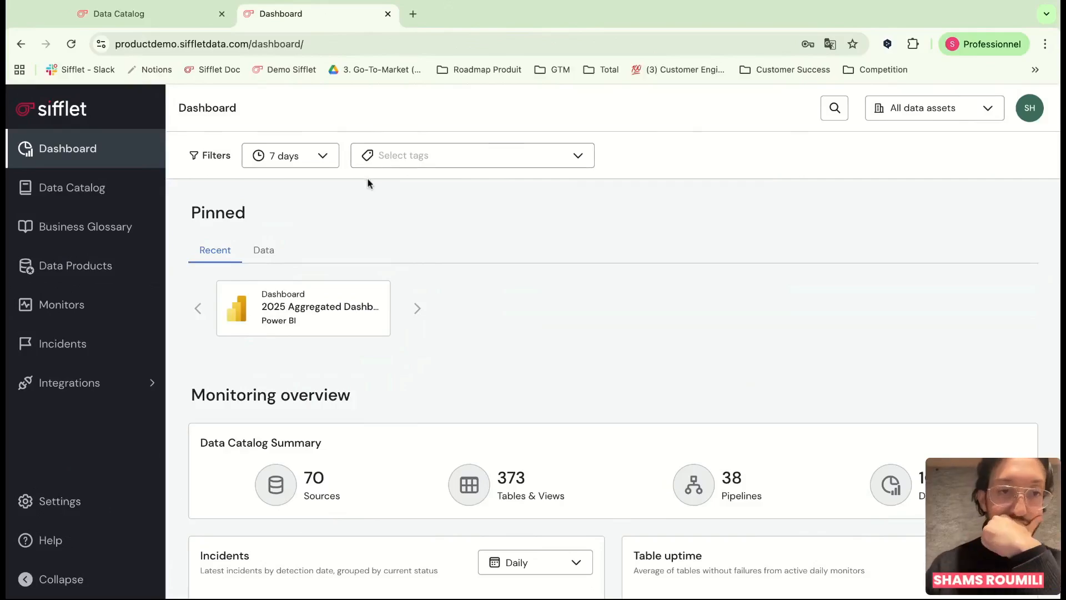
- Open the Business Glossary, read the definition of the Actuarial Model Accuracy term, and close its details
left_click(128, 232)
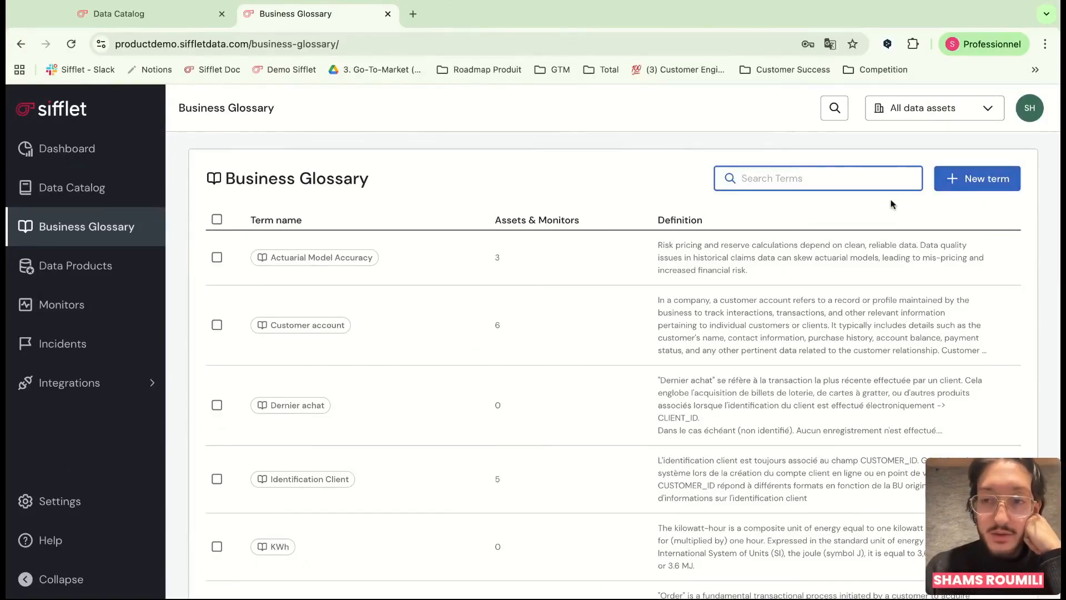
triple_click(757, 270)
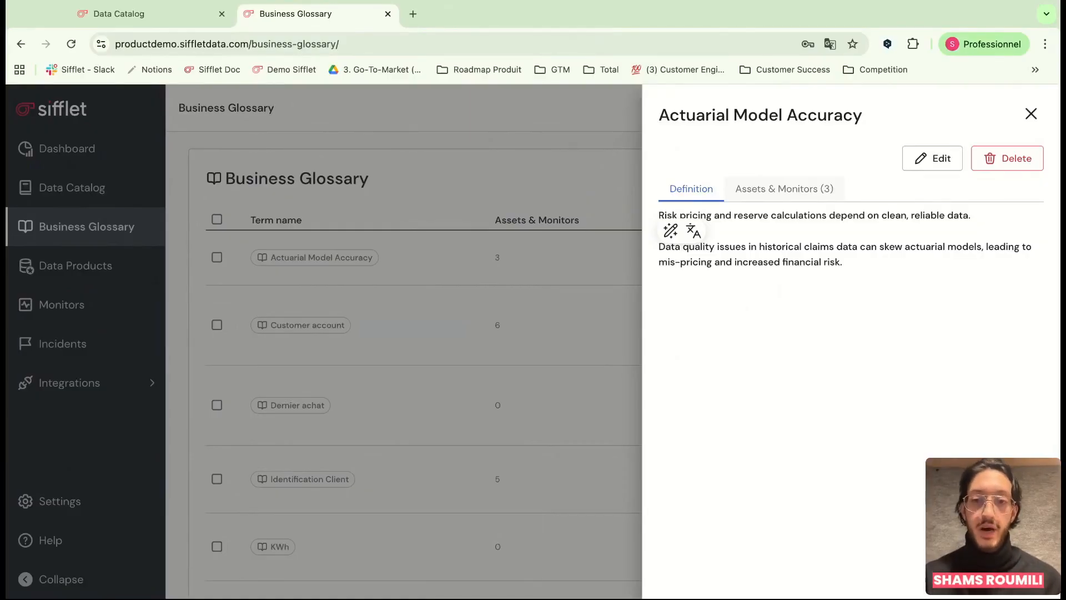
left_click(1030, 113)
- Open CLAIMS_RAW from the Data Catalog and check the business terms listed in its details
left_click(111, 193)
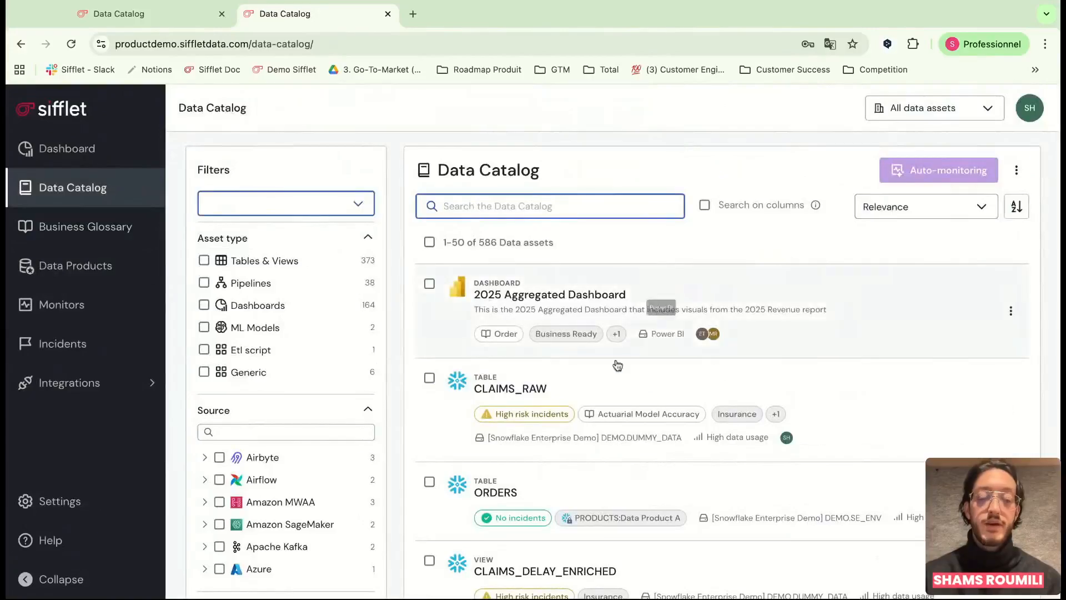
left_click(615, 373)
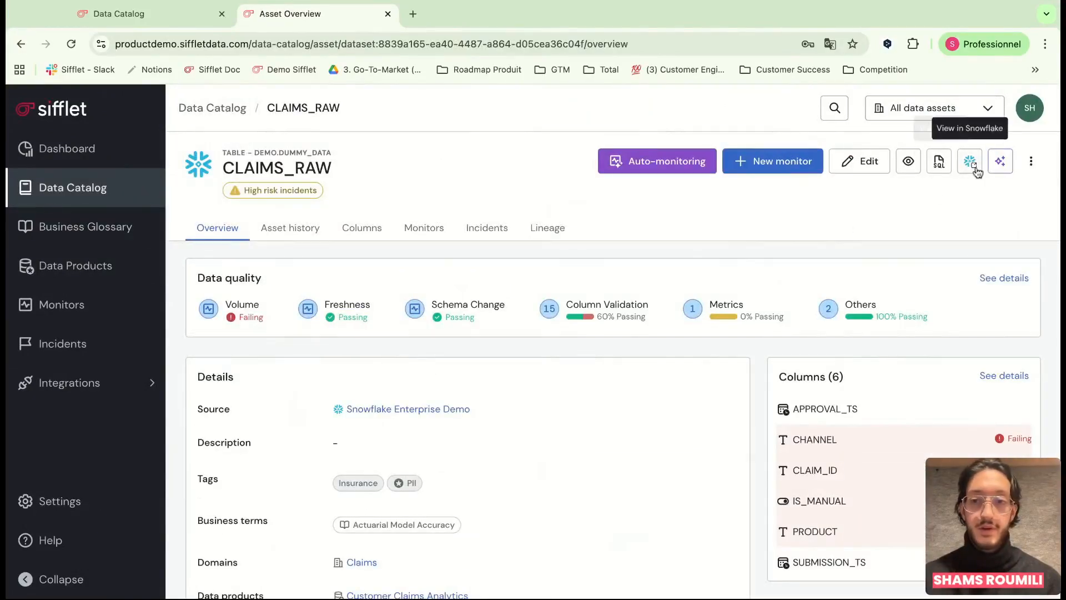
scroll(817, 344, "down", 2)
scroll(816, 345, "down", 3)
scroll(488, 353, "up", 1)
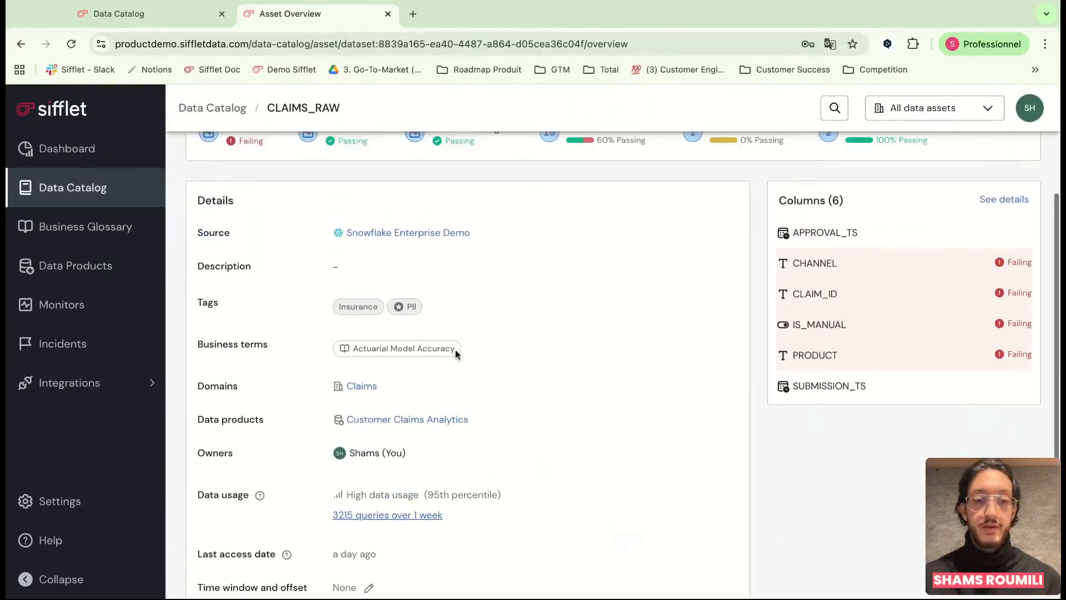
scroll(575, 353, "up", 4)
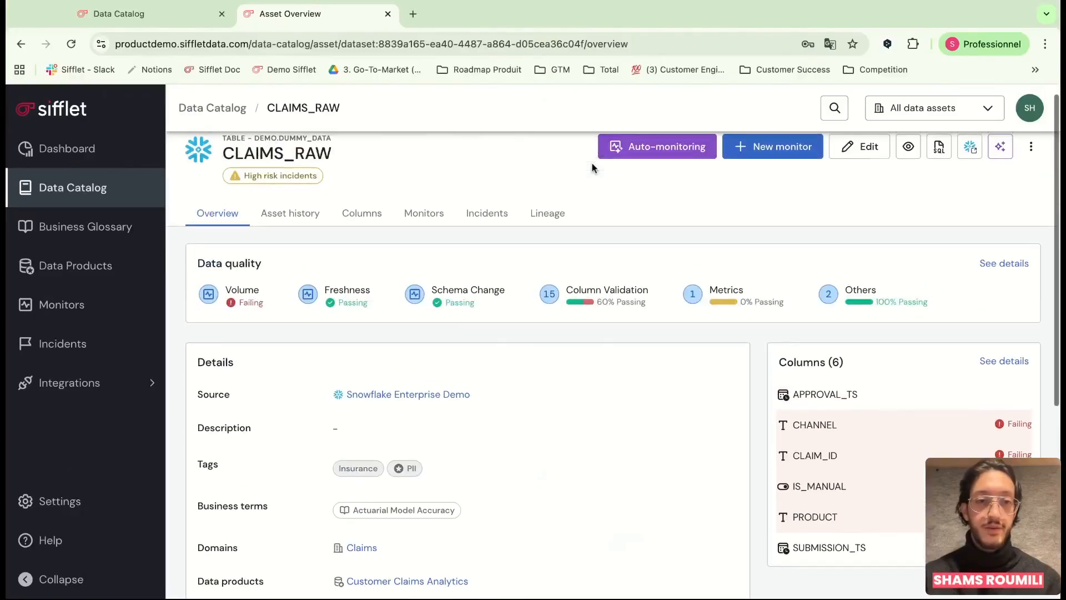